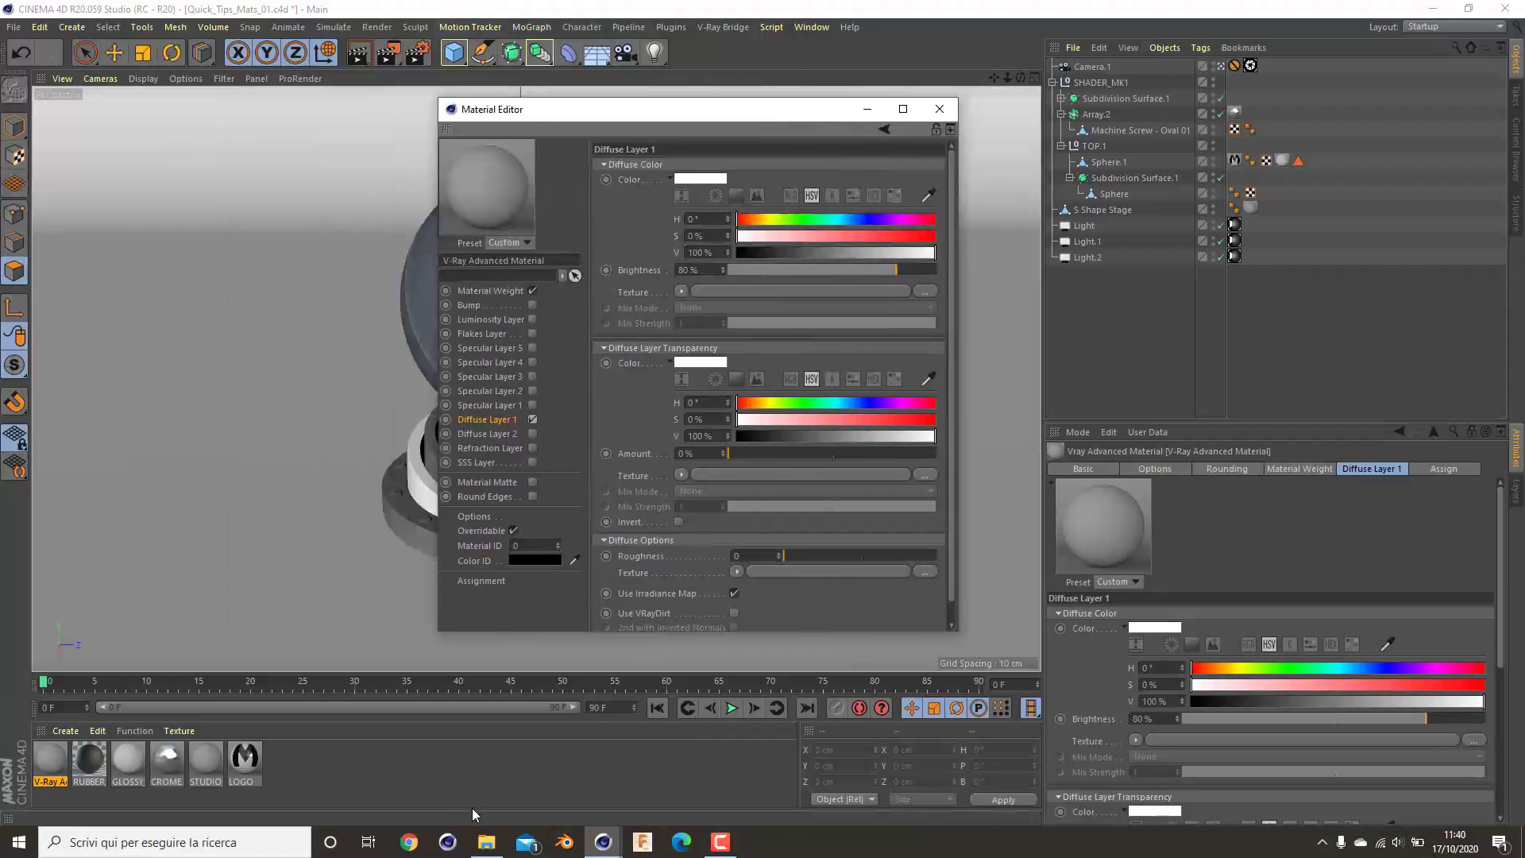
Load '20_slab marble Mercury black texture-seamless.jpg' from the tex folder as Diffuse Layer 1's texture
{"action": "left_click", "coordinate": [493, 851]}
{"action": "left_click_drag", "start_coordinate": [602, 111], "coordinate": [1096, 238]}
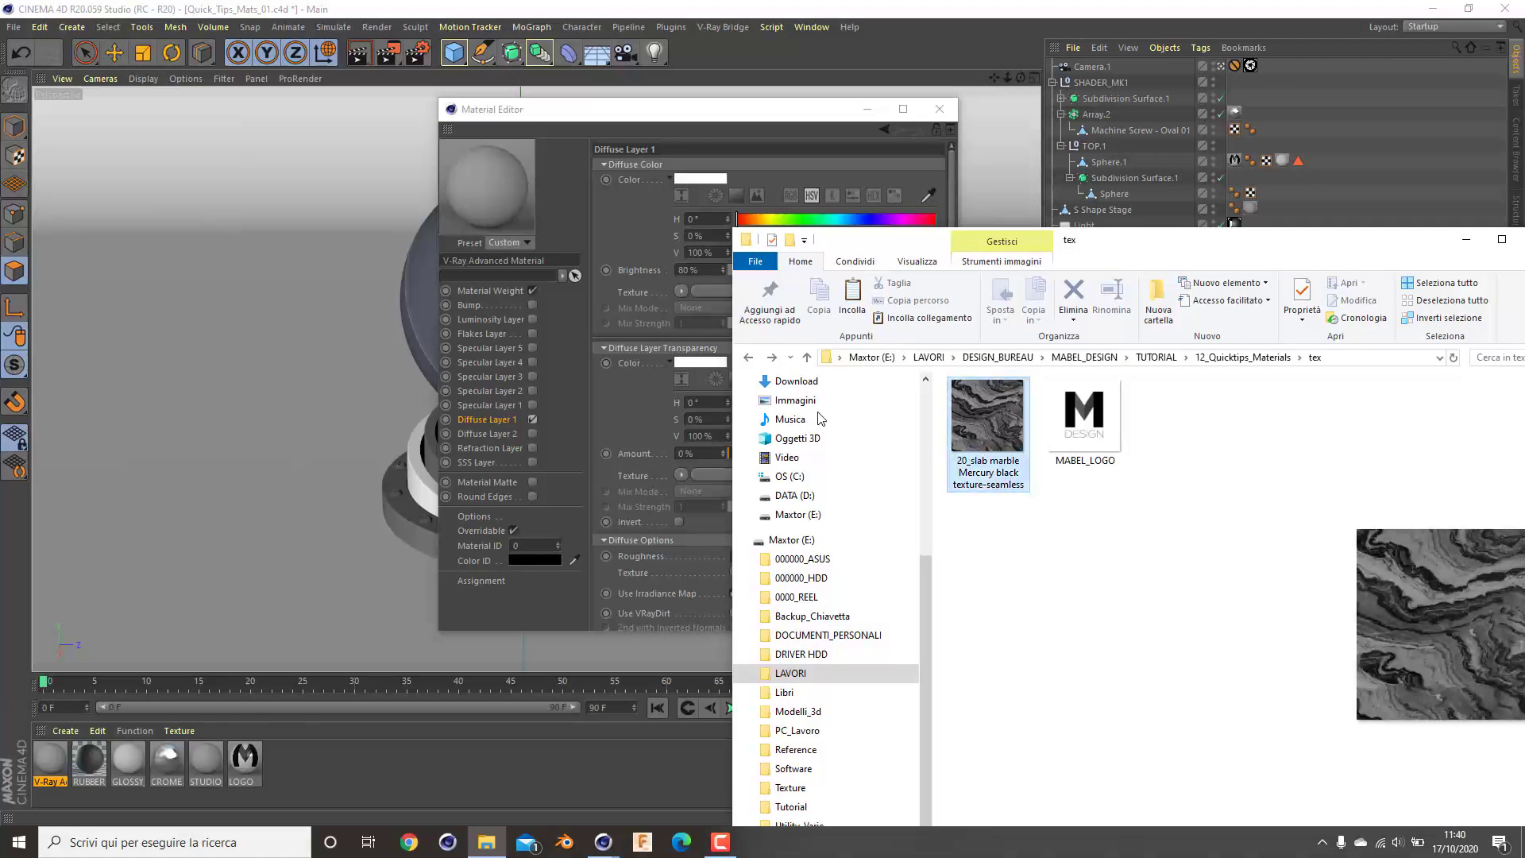
{"action": "left_click_drag", "start_coordinate": [987, 417], "coordinate": [701, 292]}
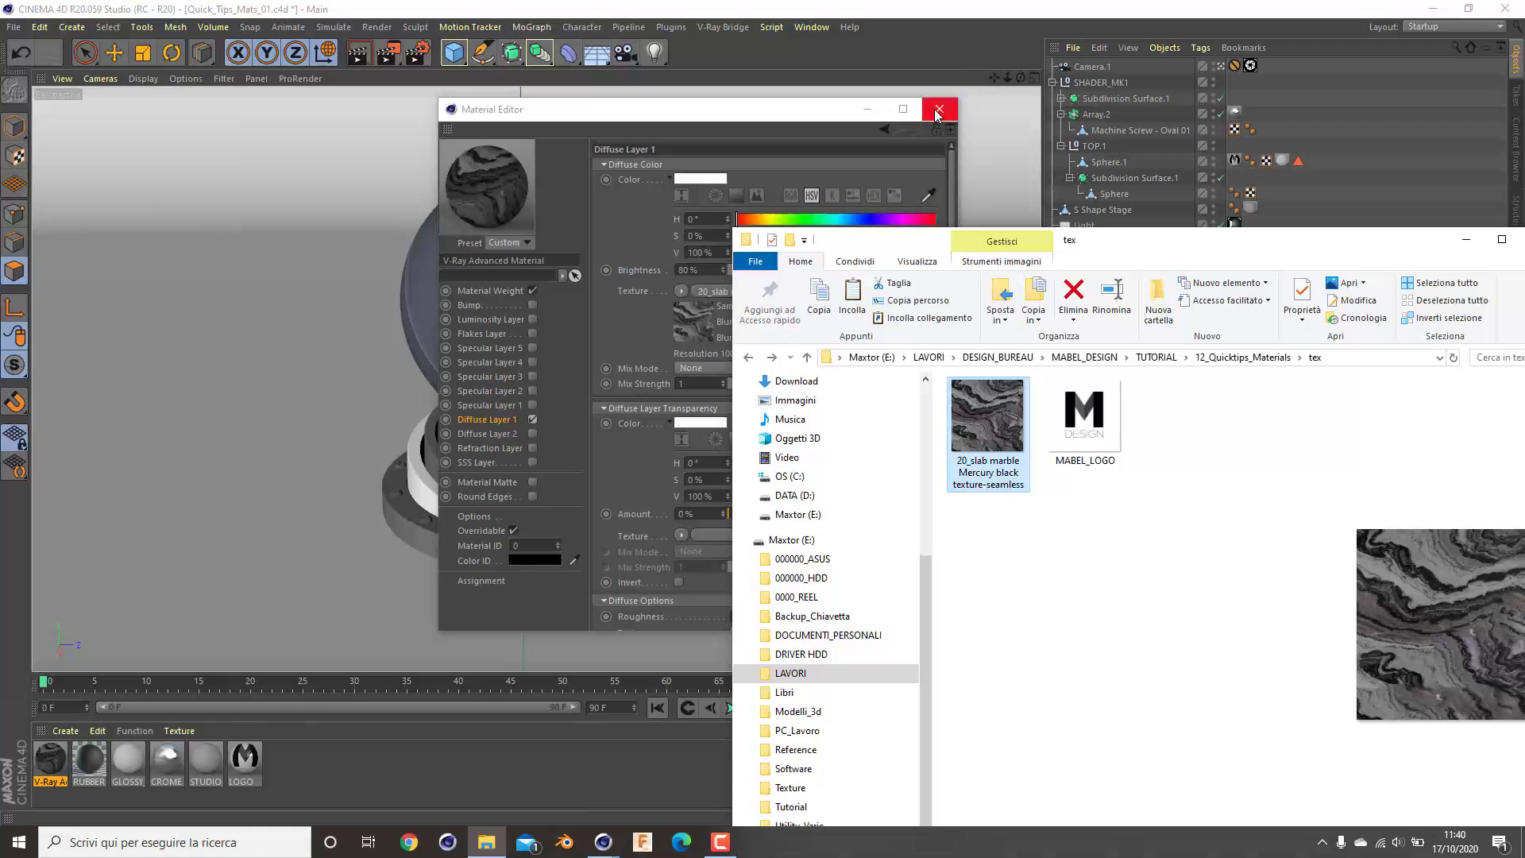
{"action": "left_click", "coordinate": [545, 403]}
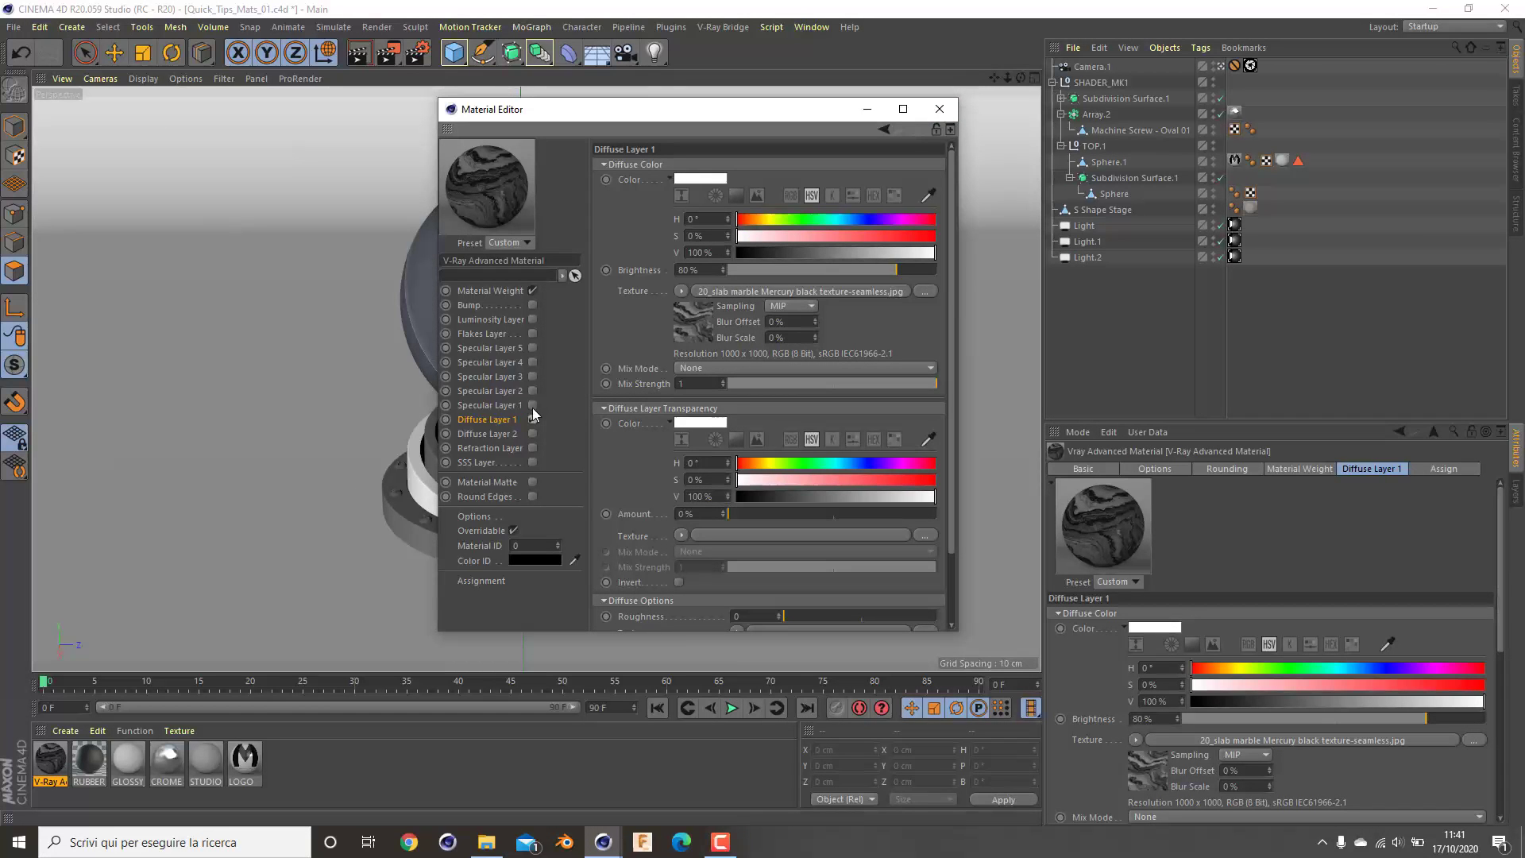
Enable Specular Layer 1 with Fresnel IOR 1.45 and 85% brightness
{"action": "left_click", "coordinate": [533, 405]}
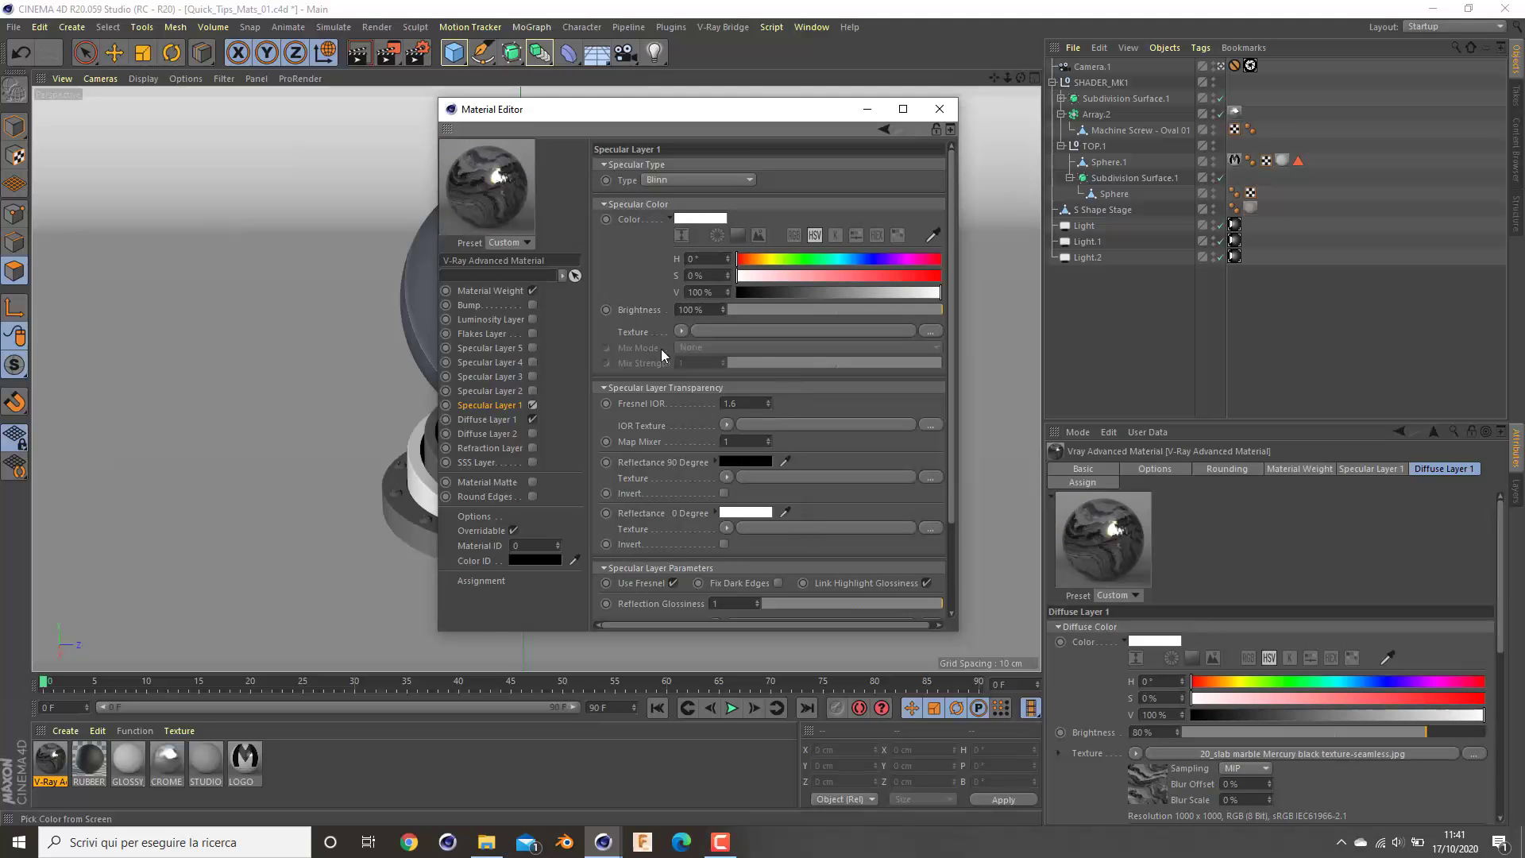
{"action": "left_click", "coordinate": [755, 404]}
{"action": "type", "text": ".45"}
{"action": "key", "text": "Tab"}
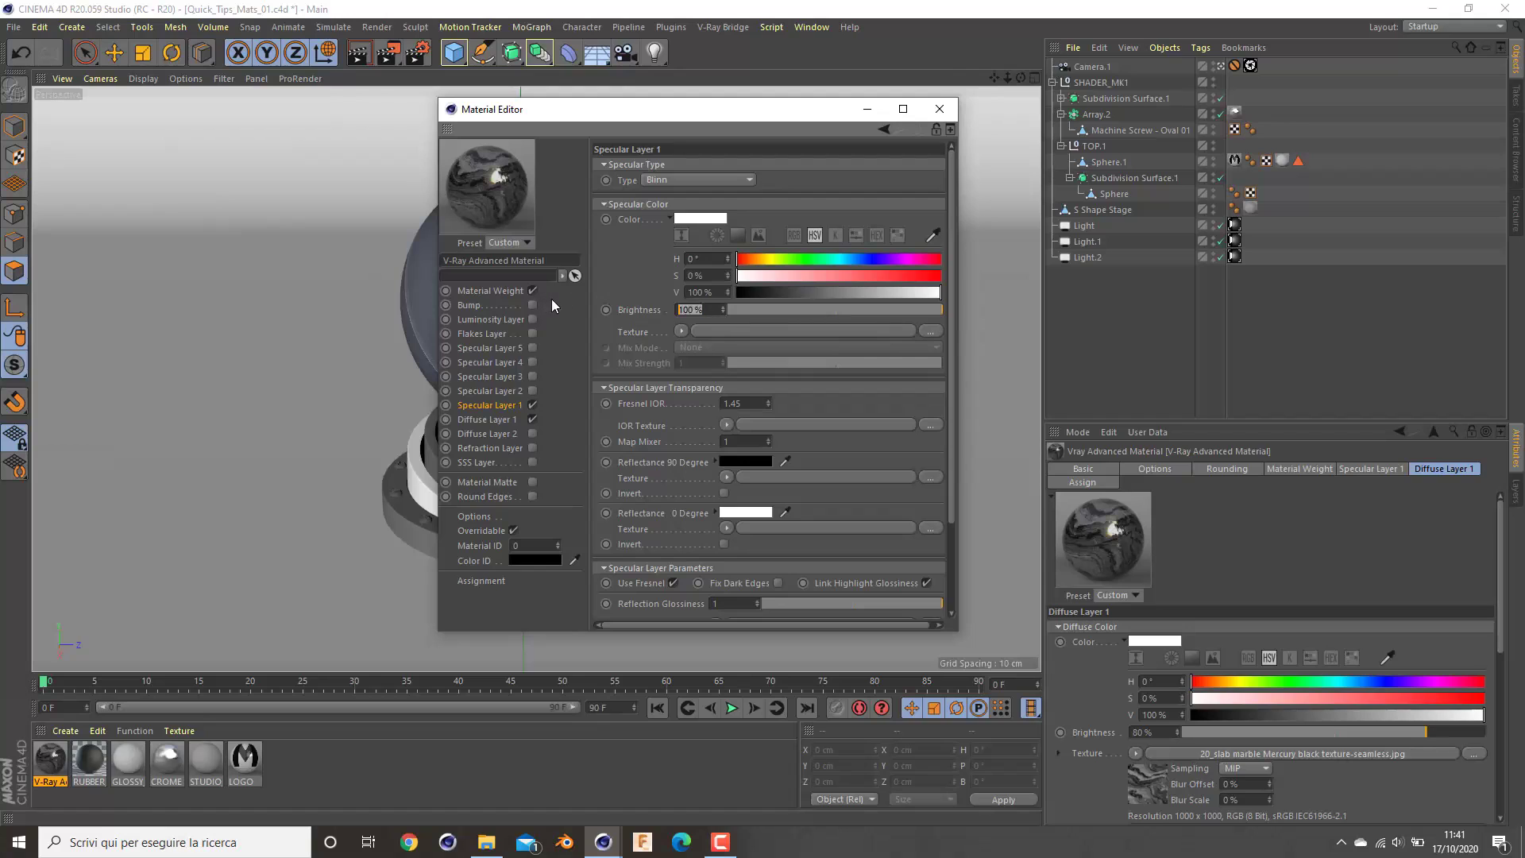
{"action": "type", "text": "85"}
{"action": "key", "text": "Return"}
Set Specular Layer 1's reflection glossiness to 0.95
{"action": "left_click_drag", "start_coordinate": [956, 631], "coordinate": [1045, 735]}
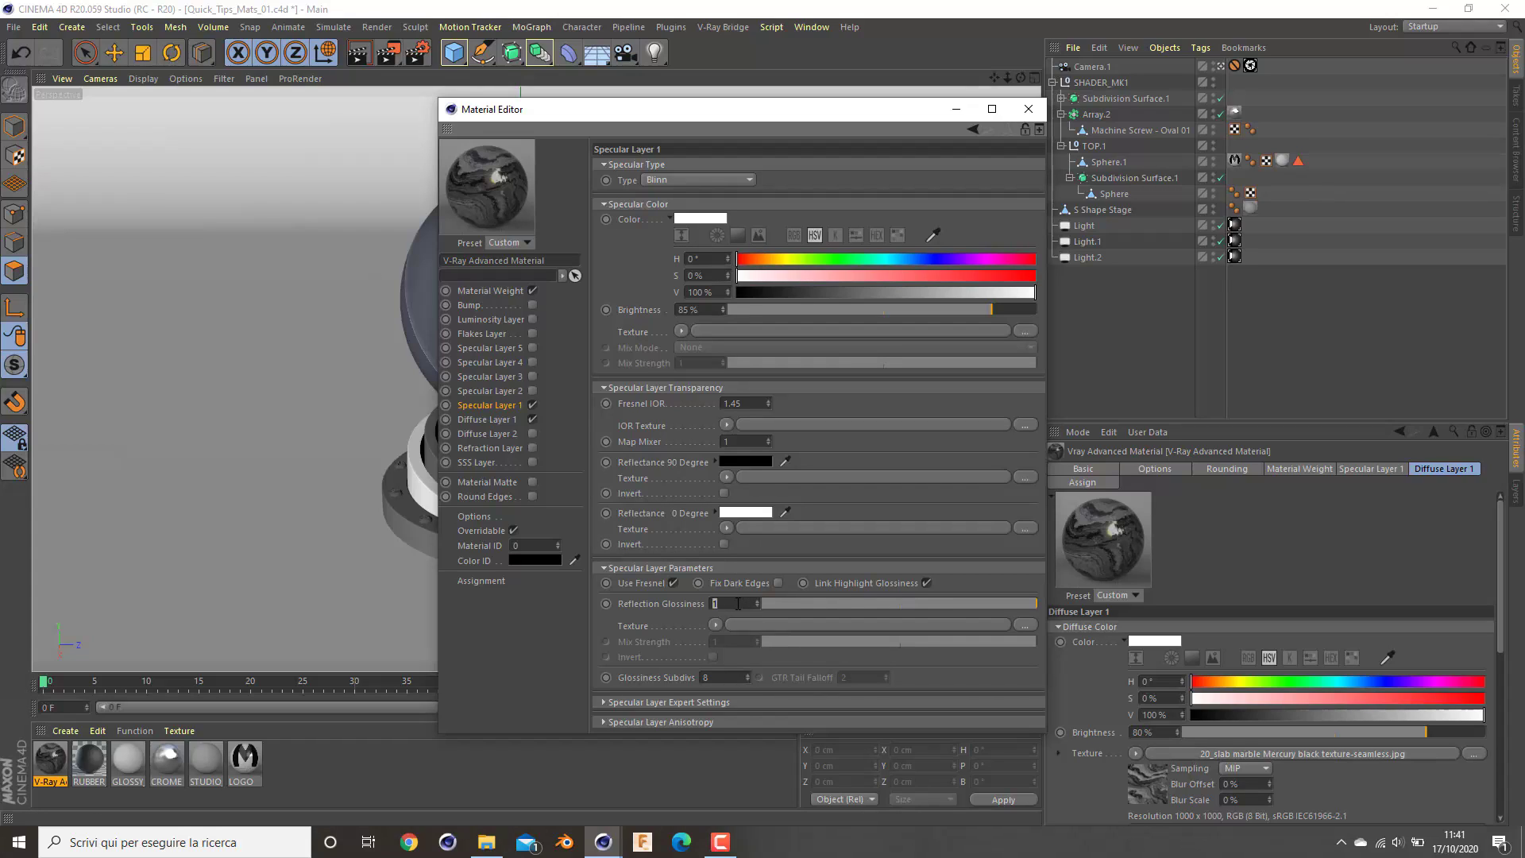
{"action": "type", "text": "0.97"}
{"action": "key", "text": "Return"}
{"action": "left_click", "coordinate": [757, 606]}
Copy the marble texture from Diffuse Layer 1 into Specular Layer 1 and wrap it in a Filter shader
{"action": "left_click", "coordinate": [517, 424]}
{"action": "right_click", "coordinate": [641, 292]}
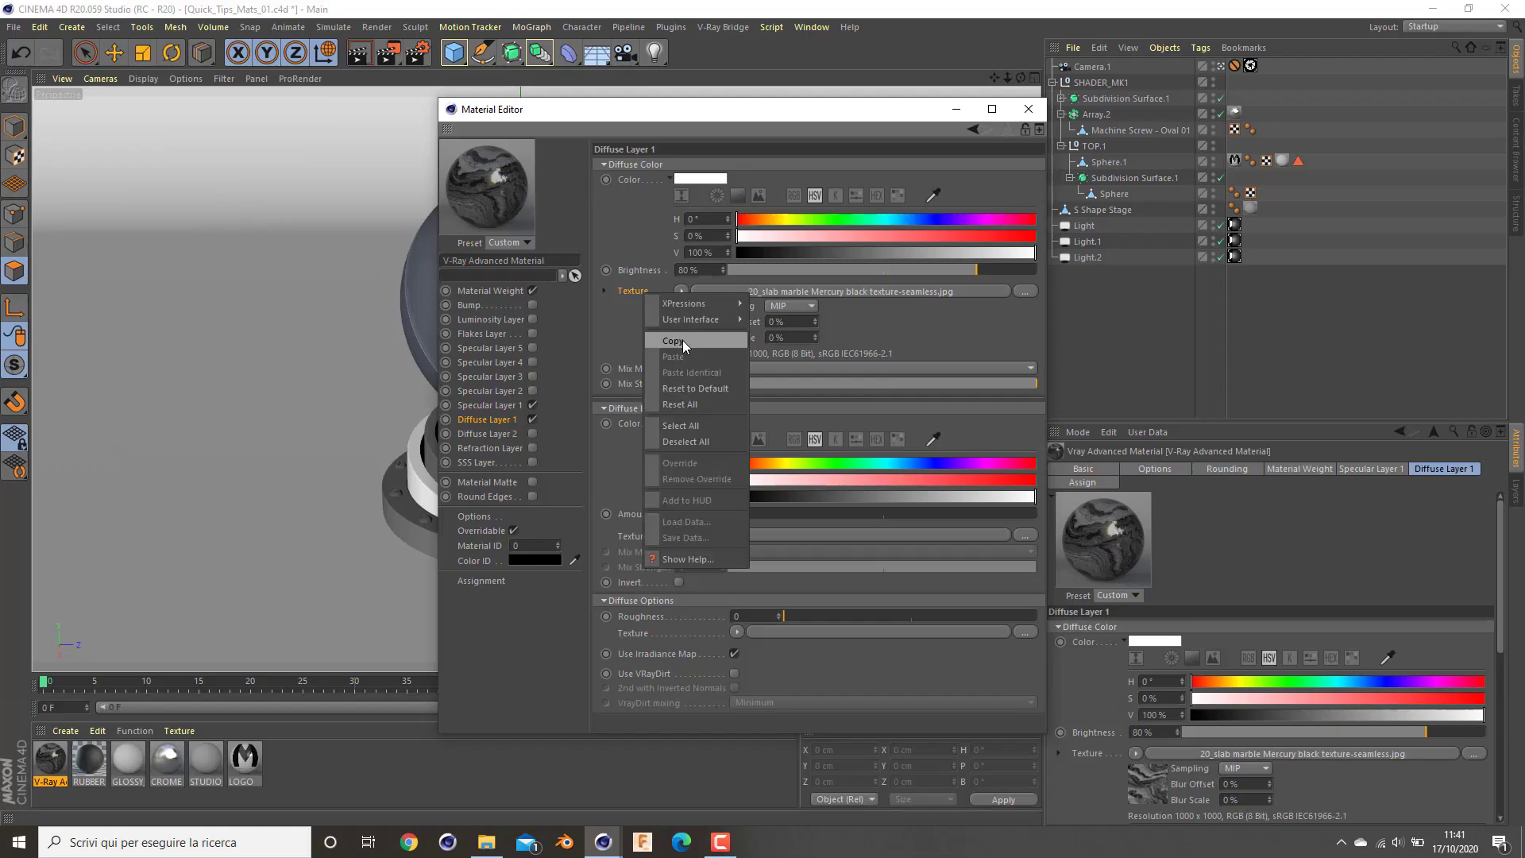
{"action": "left_click", "coordinate": [683, 340]}
{"action": "left_click", "coordinate": [497, 404]}
{"action": "right_click", "coordinate": [632, 331]}
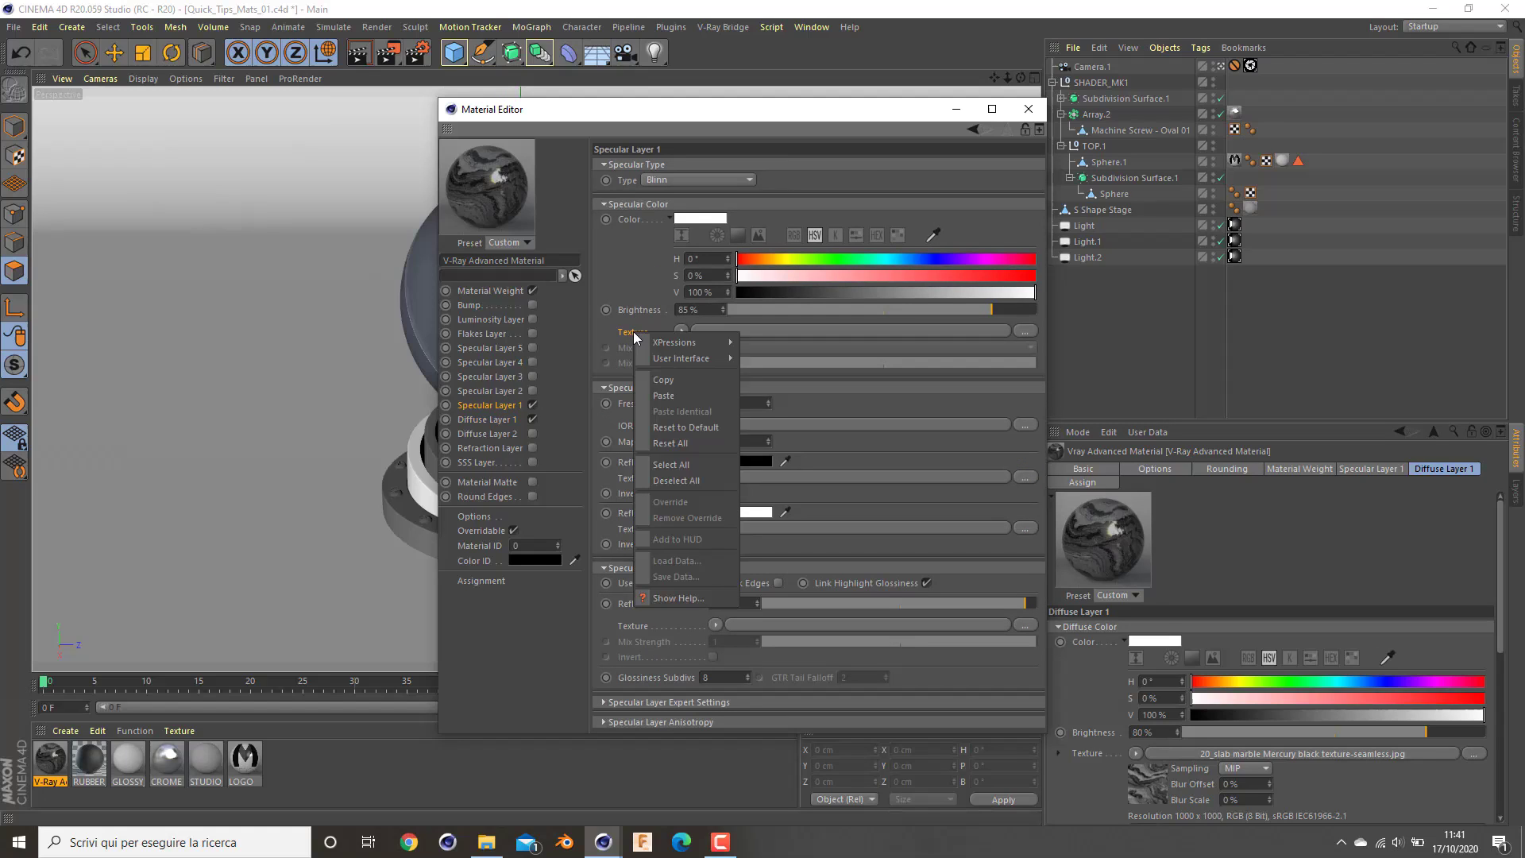
{"action": "left_click", "coordinate": [672, 396]}
{"action": "left_click", "coordinate": [682, 331]}
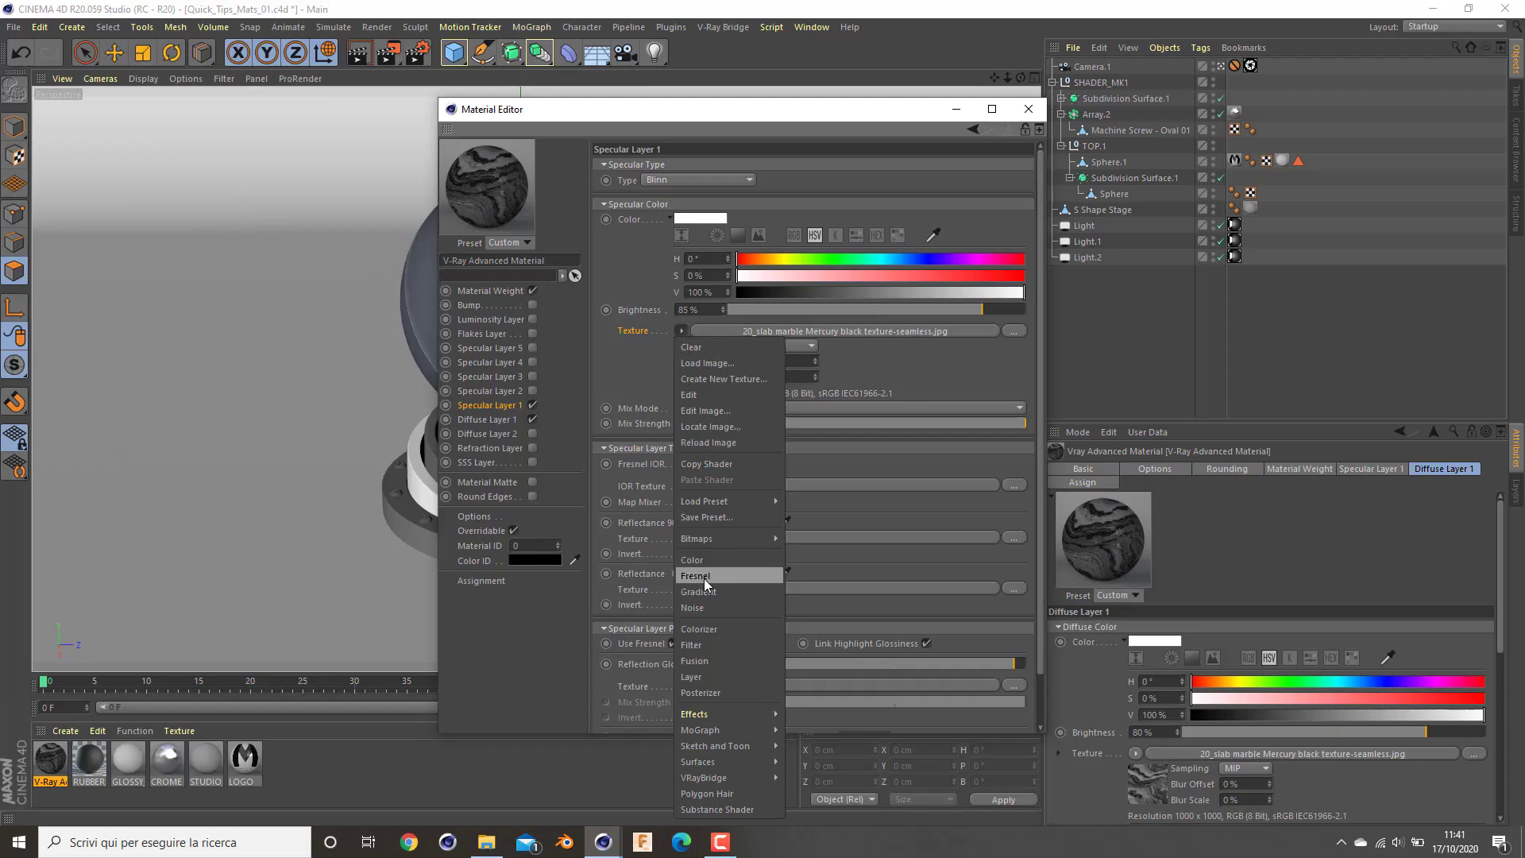
{"action": "left_click", "coordinate": [711, 645]}
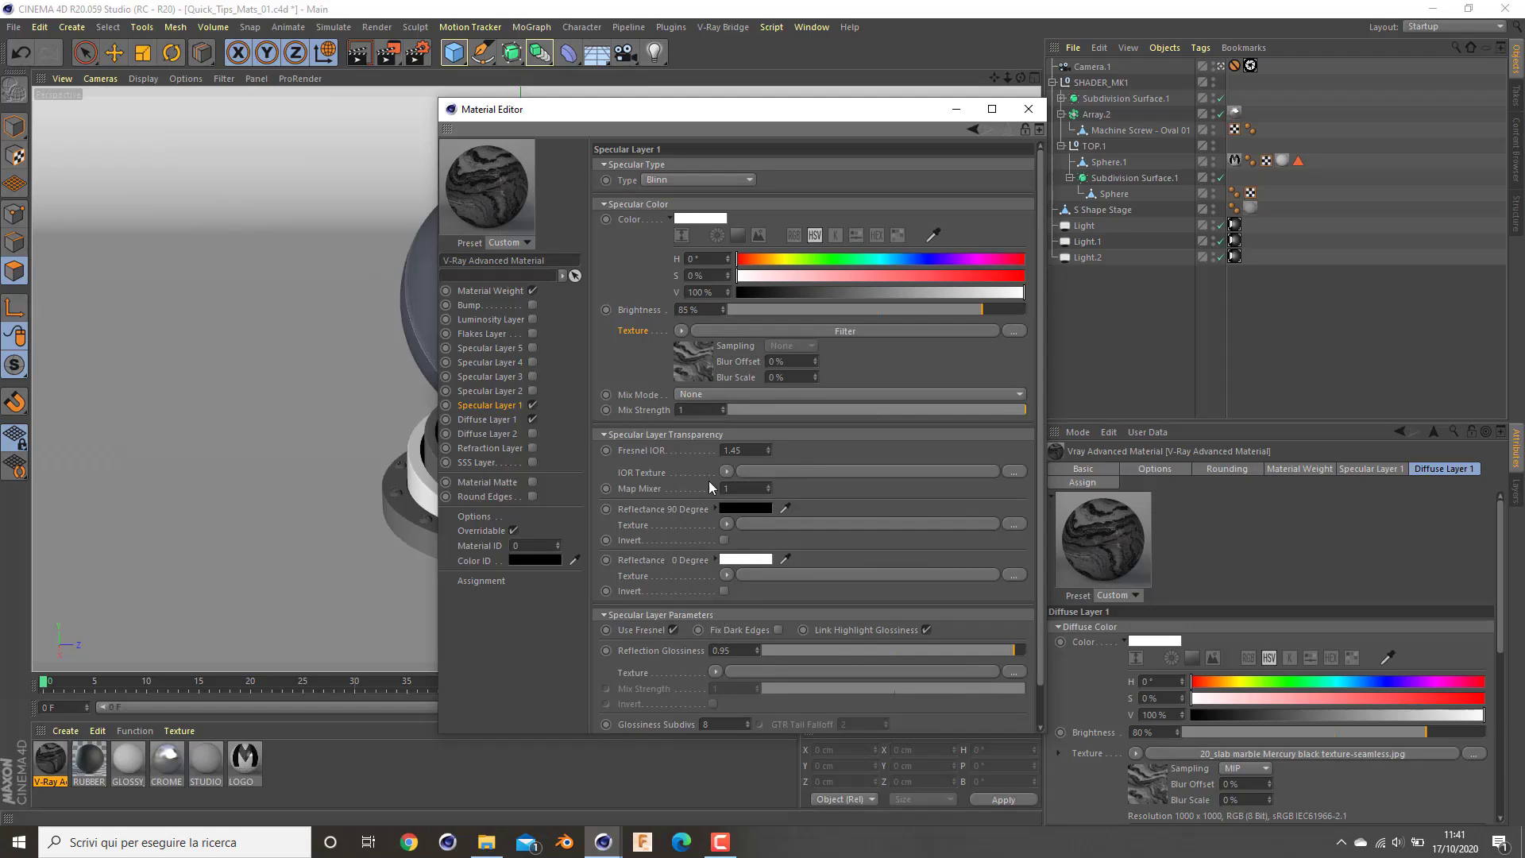
Set the Filter shader to -100% saturation, clipping on, 33% high clip and 5% lightness
{"action": "left_click", "coordinate": [704, 362]}
{"action": "left_click_drag", "start_coordinate": [856, 370], "coordinate": [684, 361]}
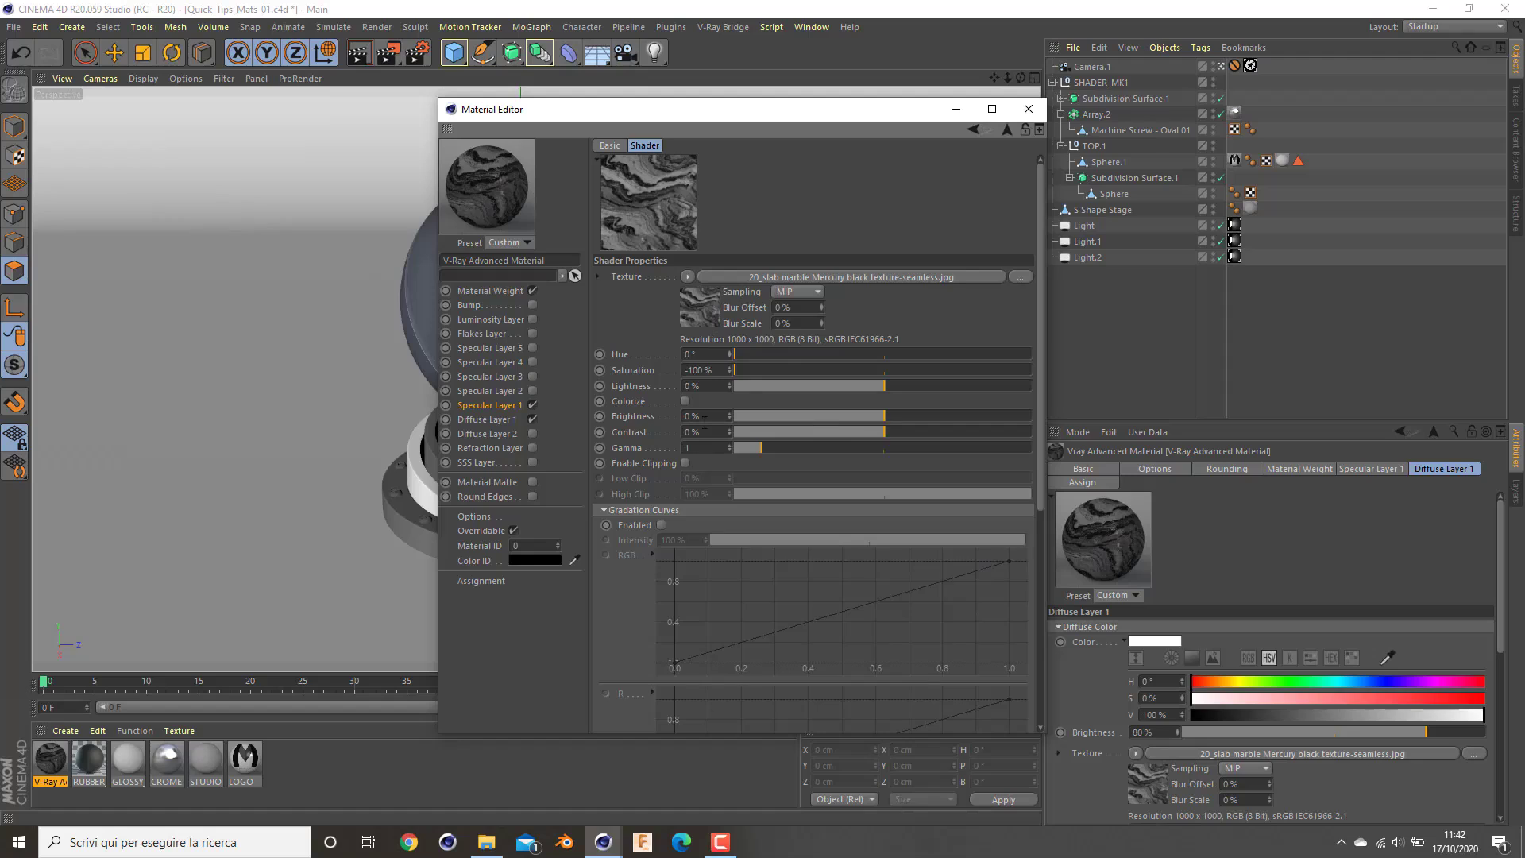
{"action": "left_click", "coordinate": [685, 464]}
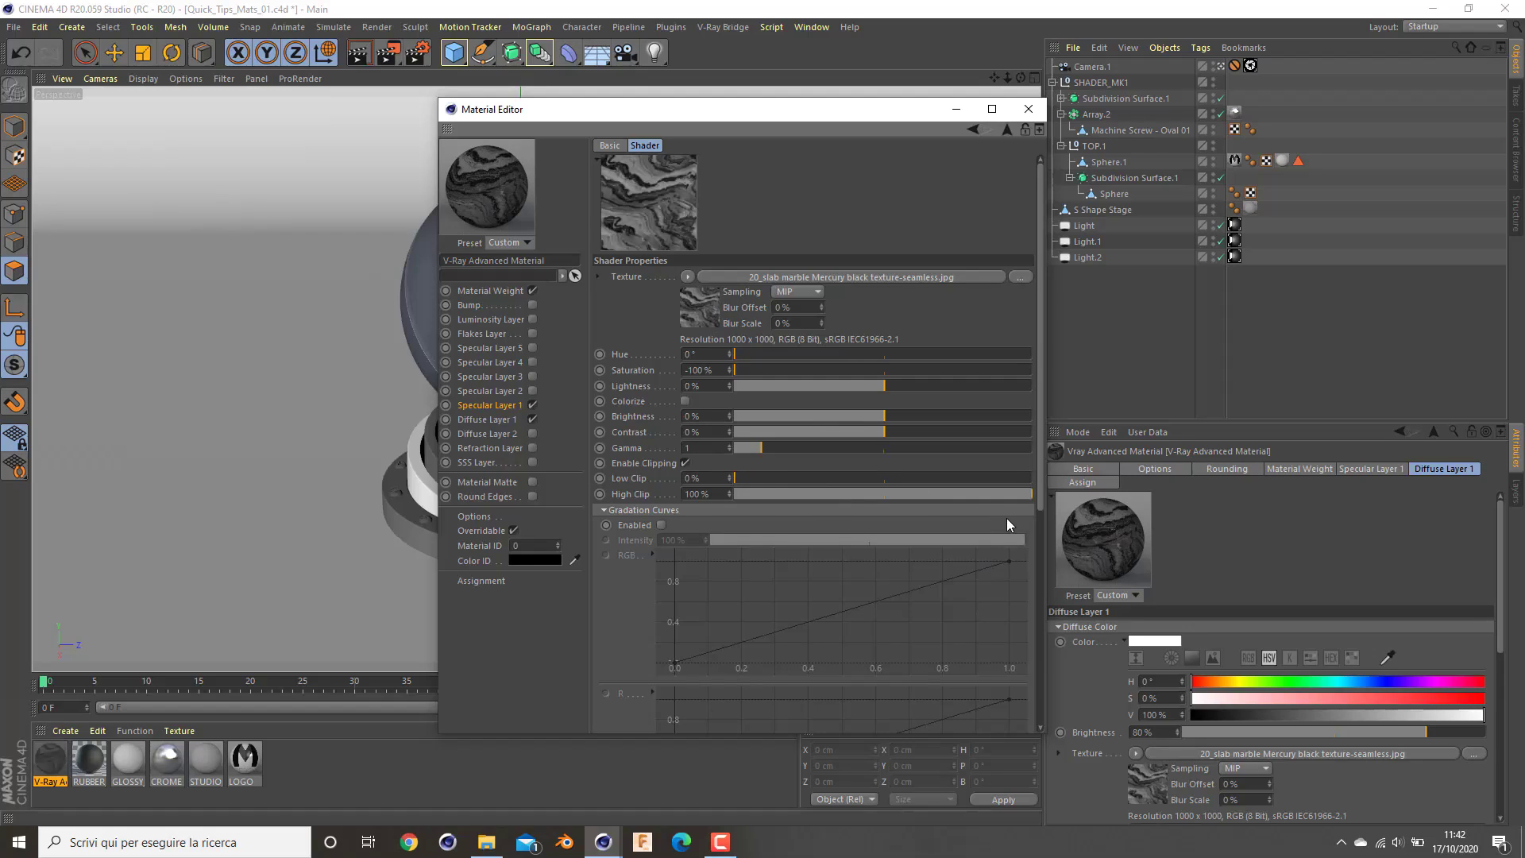
{"action": "left_click_drag", "start_coordinate": [1029, 494], "coordinate": [739, 493]}
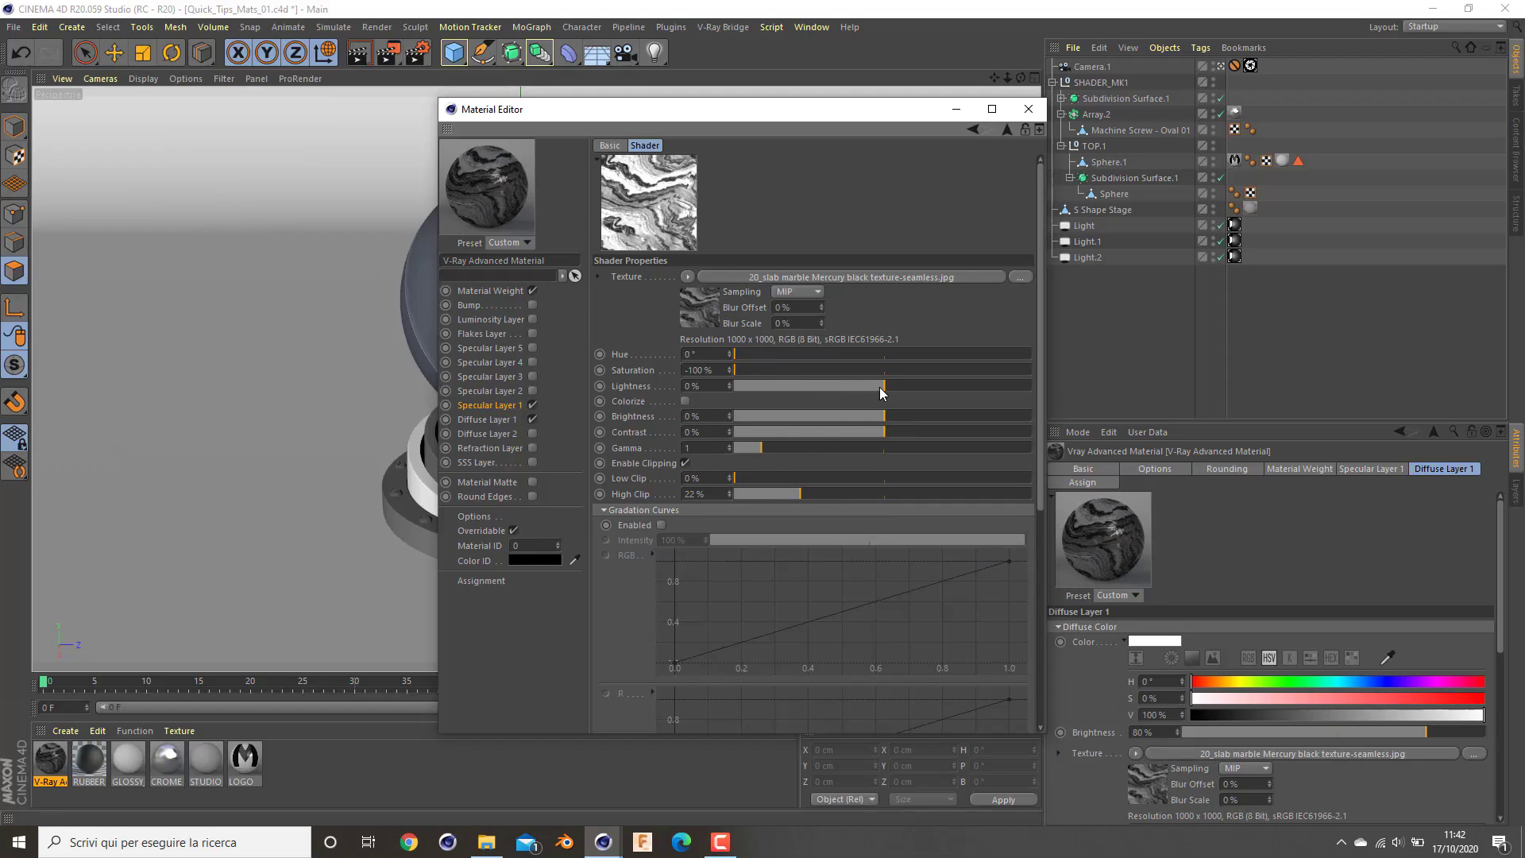
{"action": "mouse_move", "coordinate": [884, 386]}
{"action": "left_mouse_down"}
{"action": "mouse_move", "coordinate": [869, 386]}
{"action": "mouse_move", "coordinate": [895, 390]}
{"action": "left_mouse_up"}
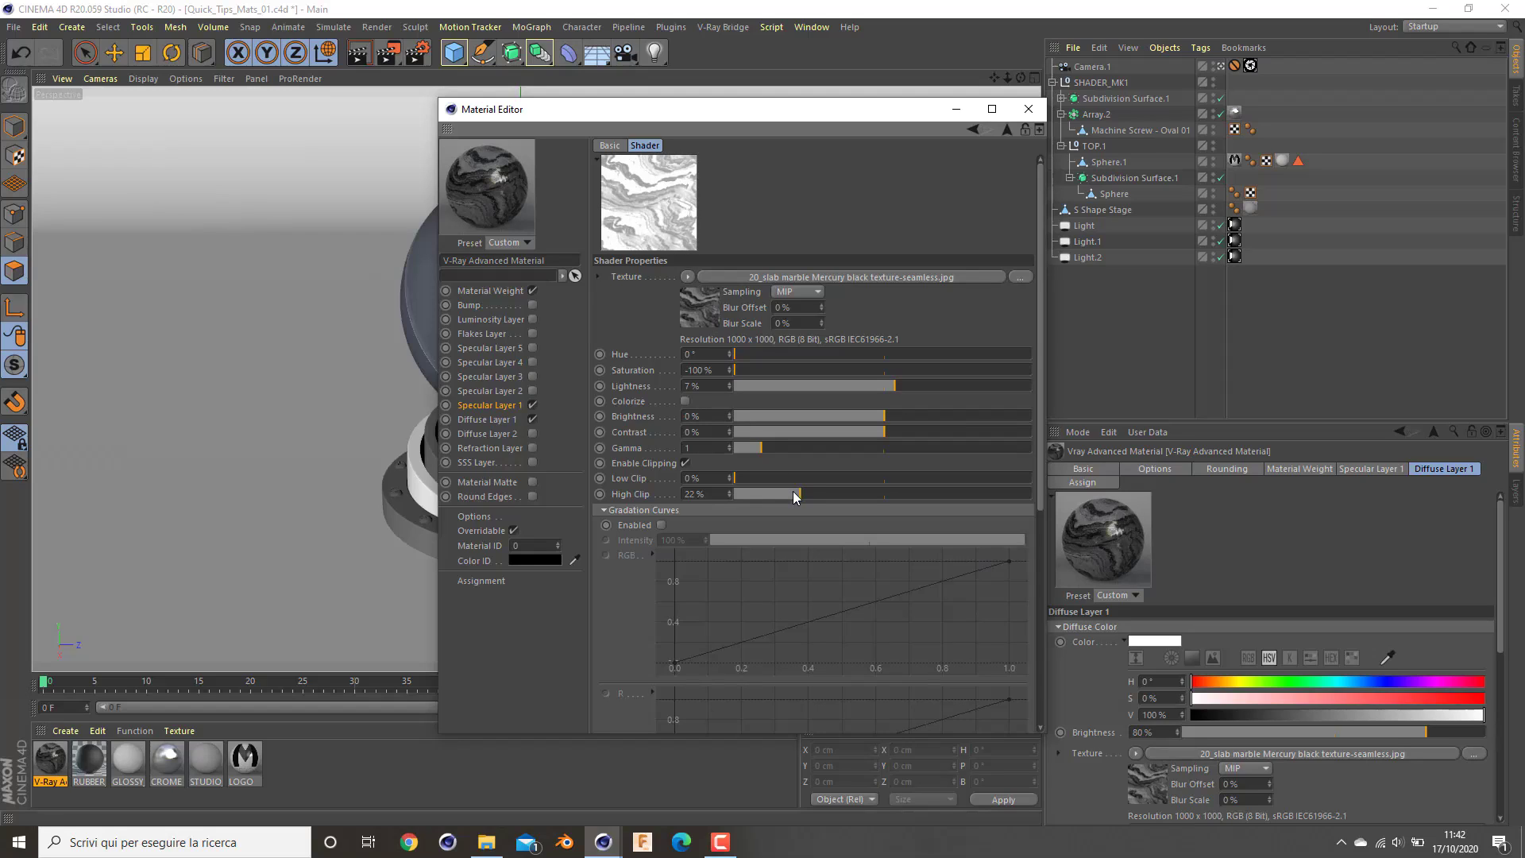
{"action": "left_click_drag", "start_coordinate": [793, 493], "coordinate": [826, 494]}
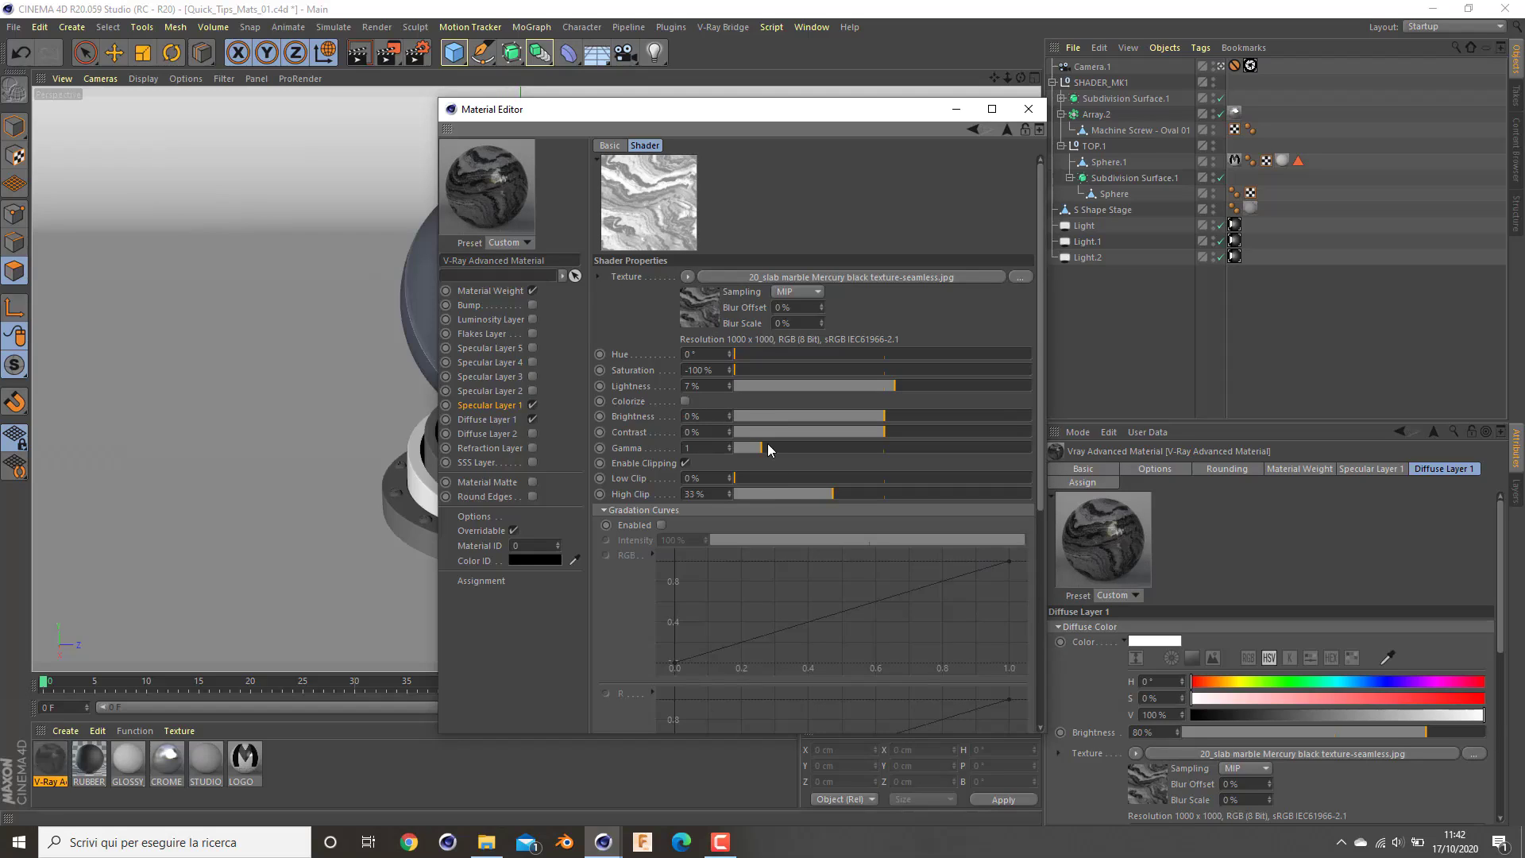
{"action": "type", "text": "5"}
{"action": "key", "text": "Return"}
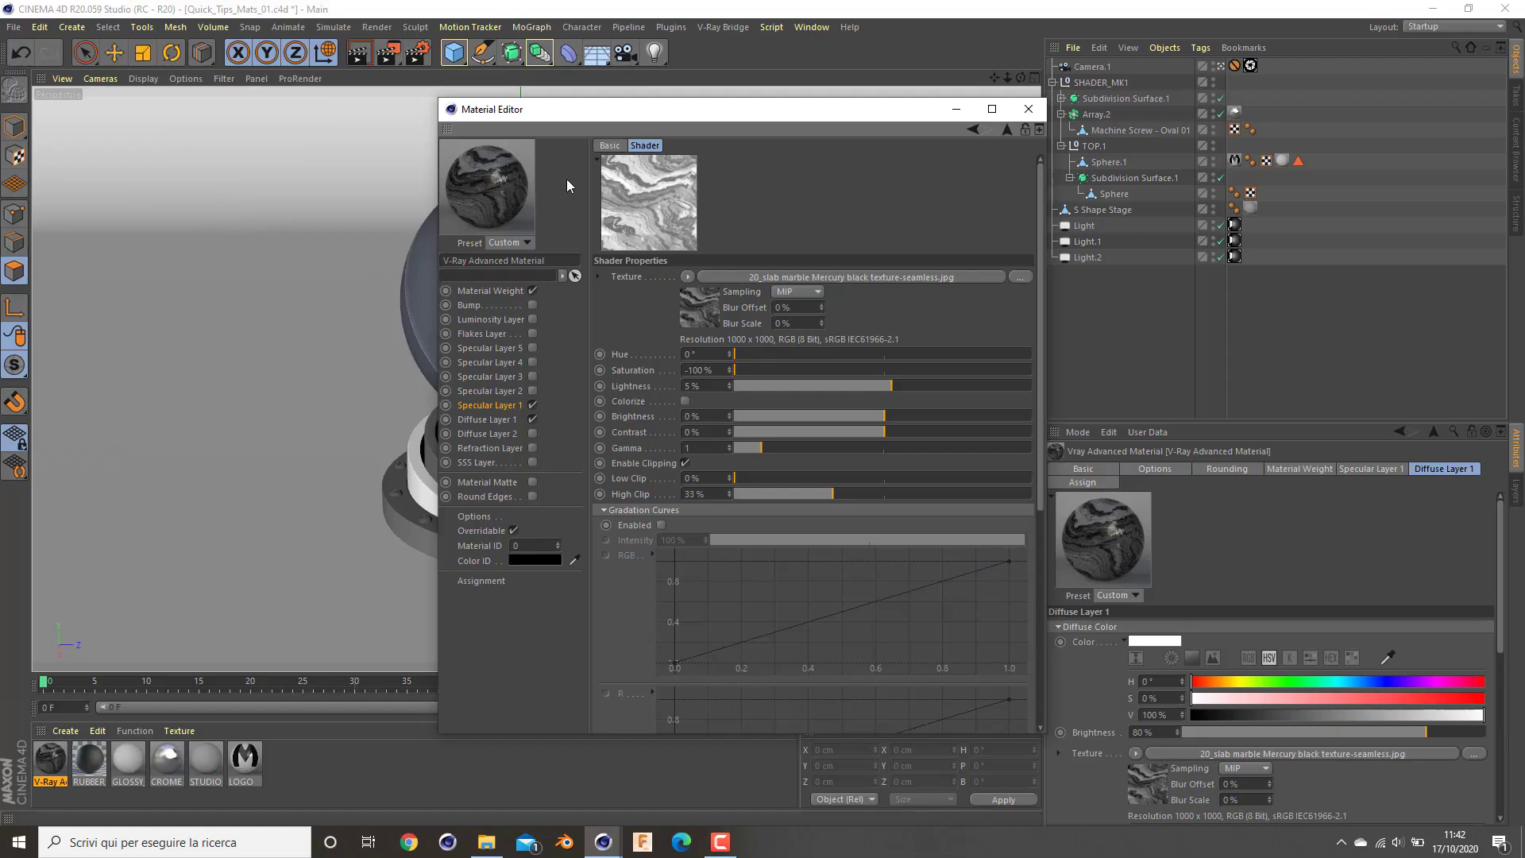
{"action": "left_click", "coordinate": [490, 405]}
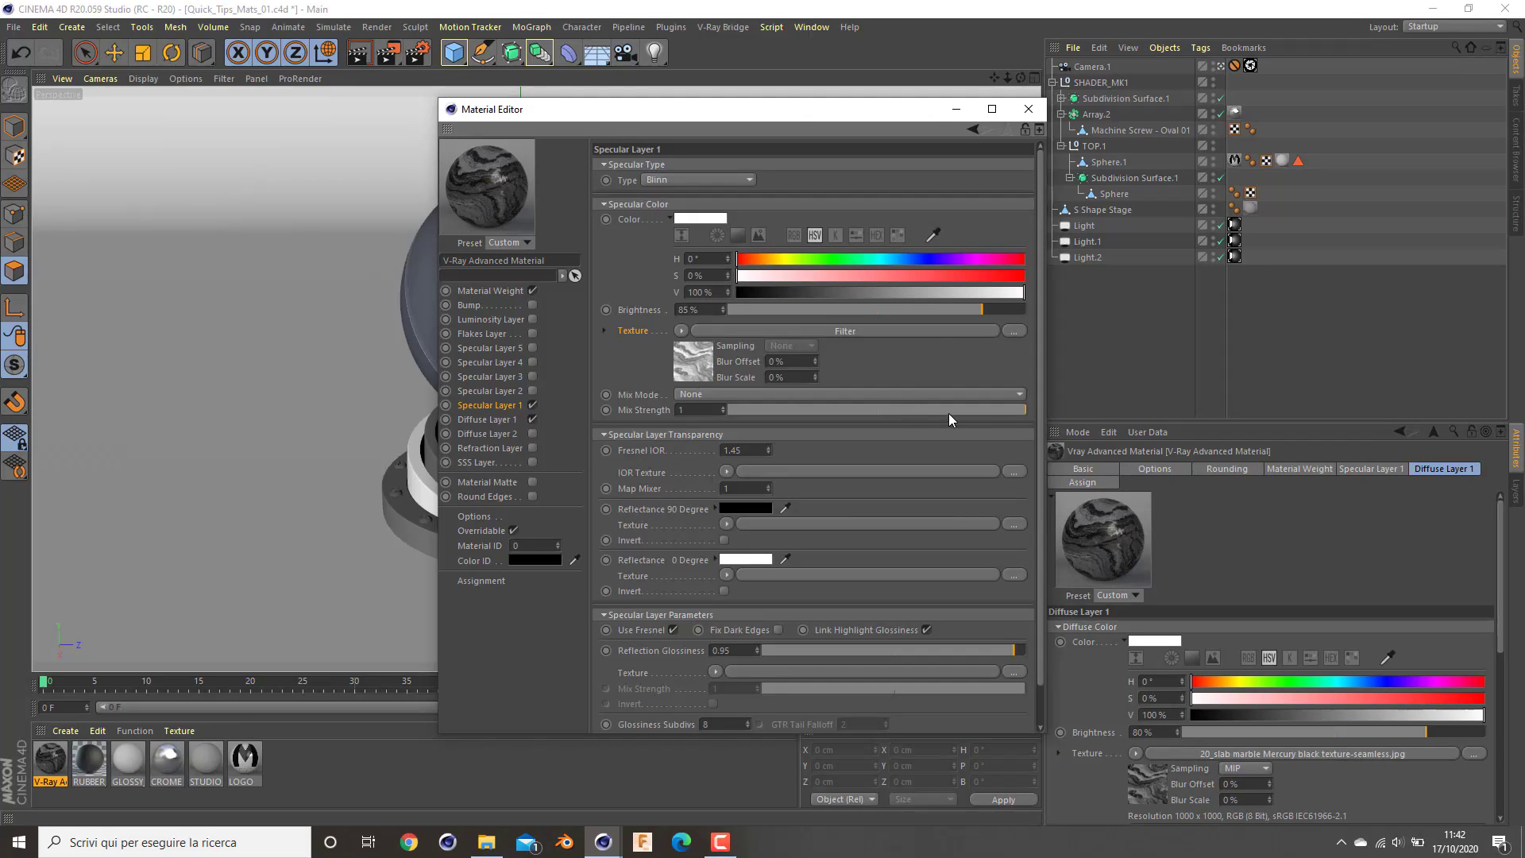
Set Specular Layer 1's mix strength to 0.5 and copy its filtered marble shader
{"action": "left_click", "coordinate": [879, 412]}
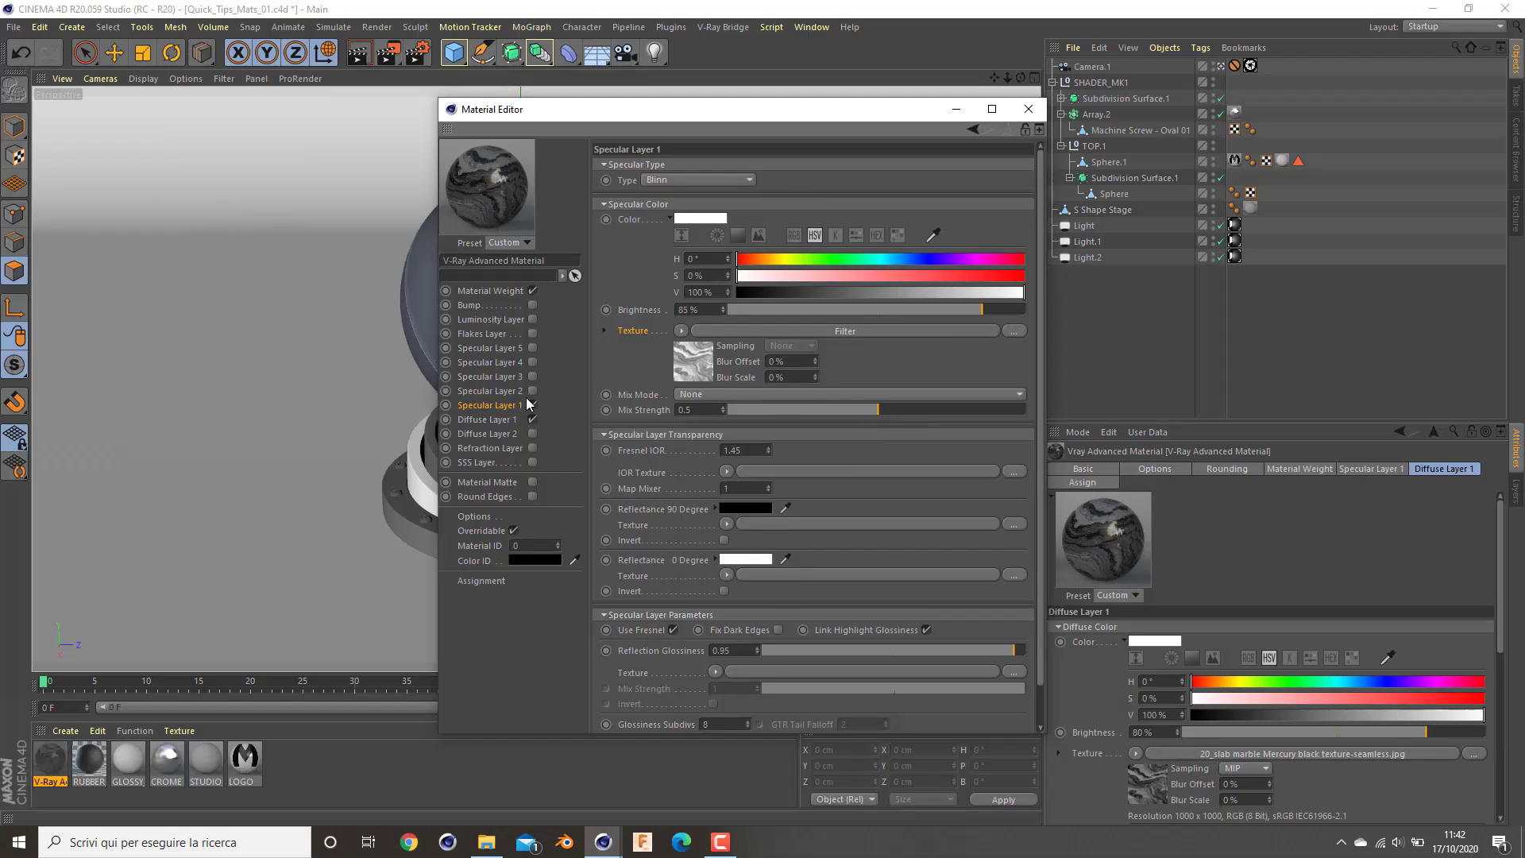
{"action": "left_click", "coordinate": [682, 330]}
{"action": "left_click", "coordinate": [699, 372]}
Enable Bump with the pasted marble Filter shader at 0% lightness and 42% high clip
{"action": "left_click", "coordinate": [477, 305]}
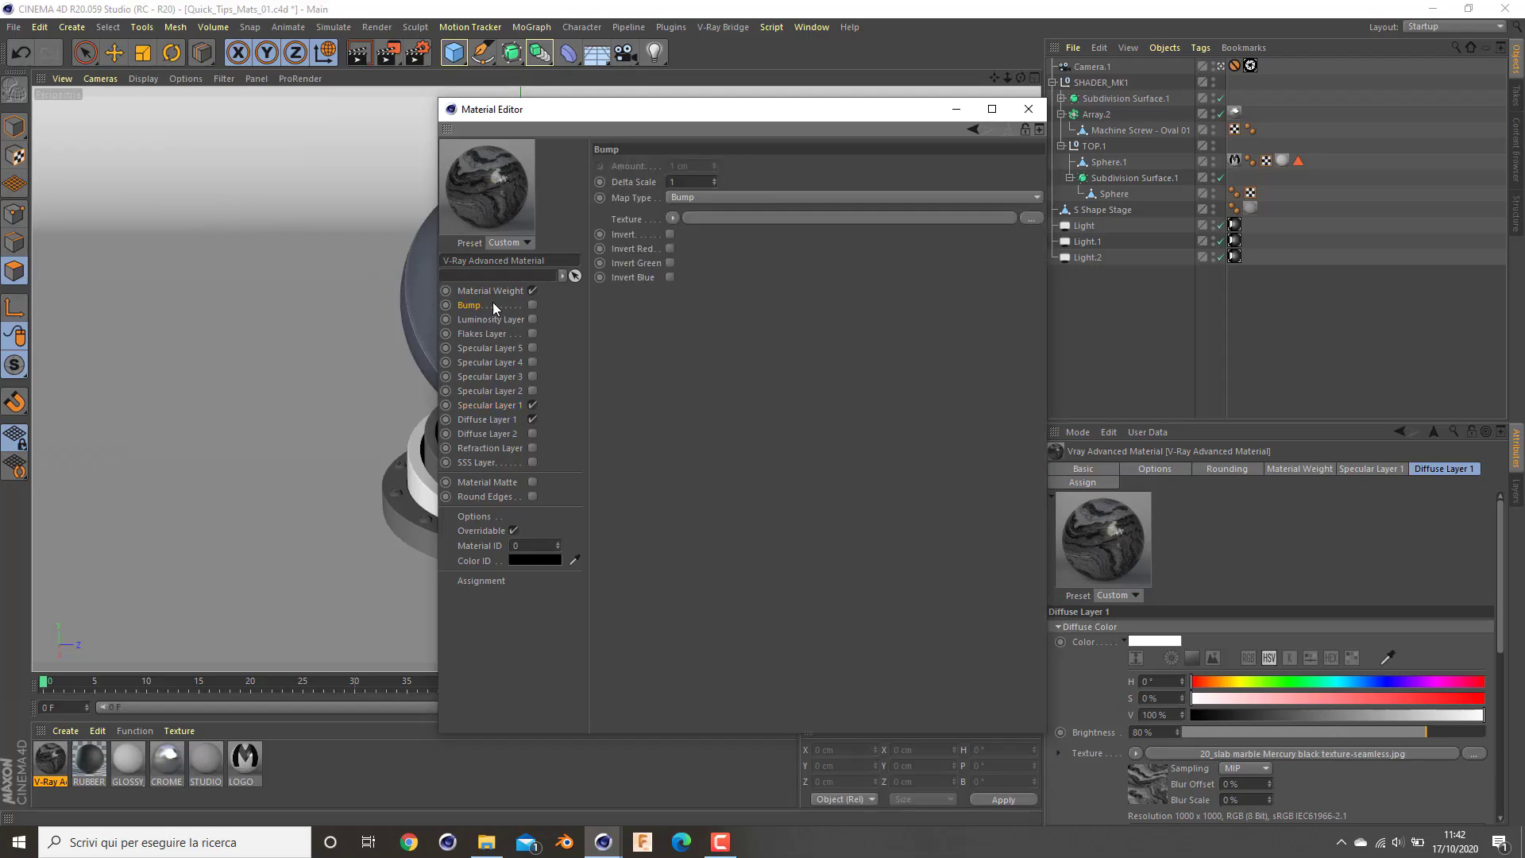
{"action": "left_click", "coordinate": [532, 305]}
{"action": "left_click", "coordinate": [672, 218]}
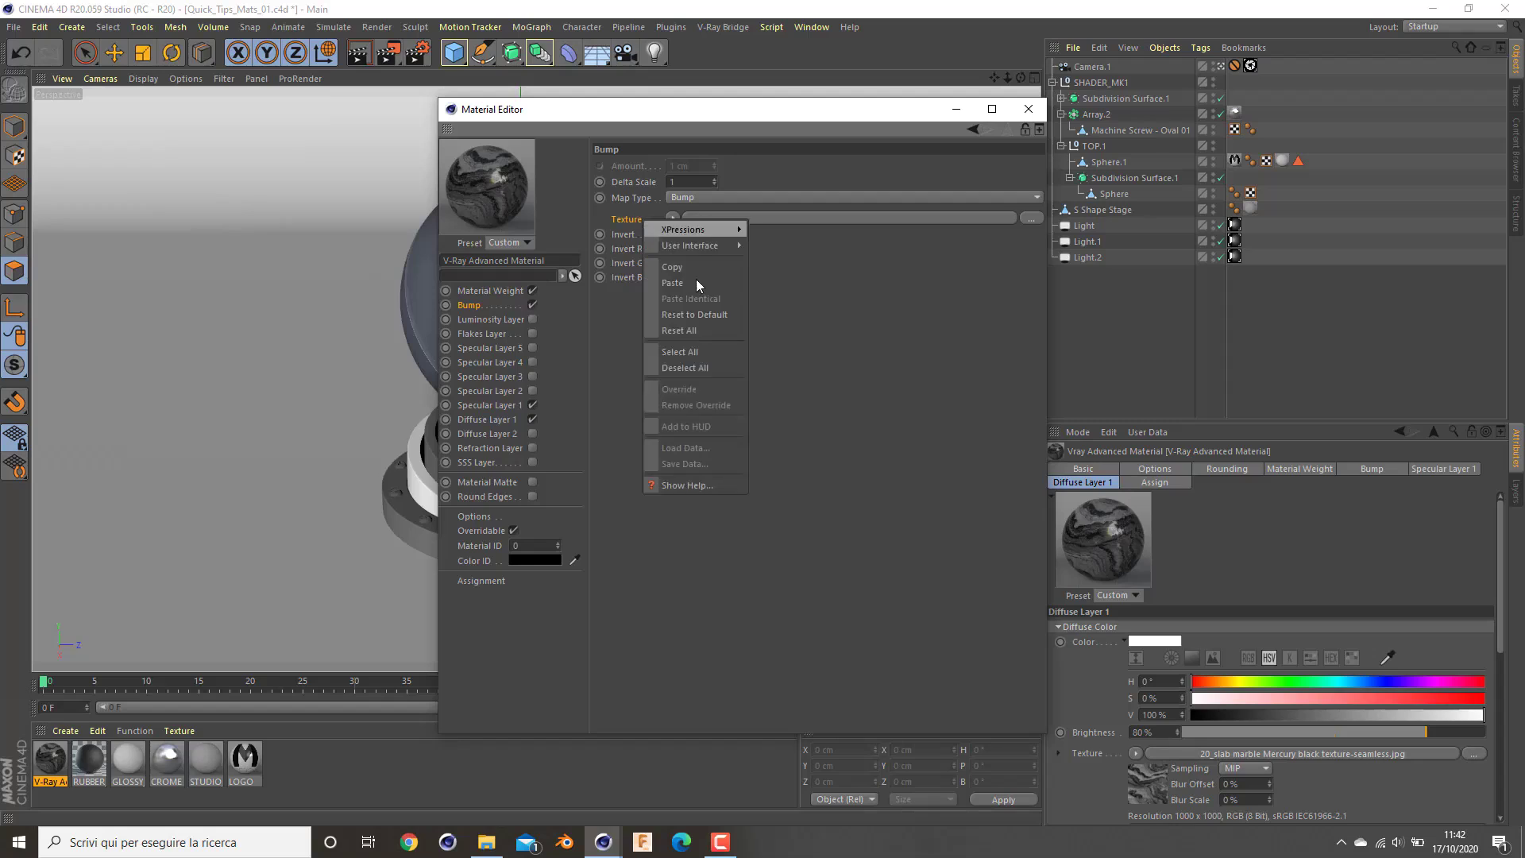
{"action": "left_click", "coordinate": [698, 281]}
{"action": "type", "text": "0.01"}
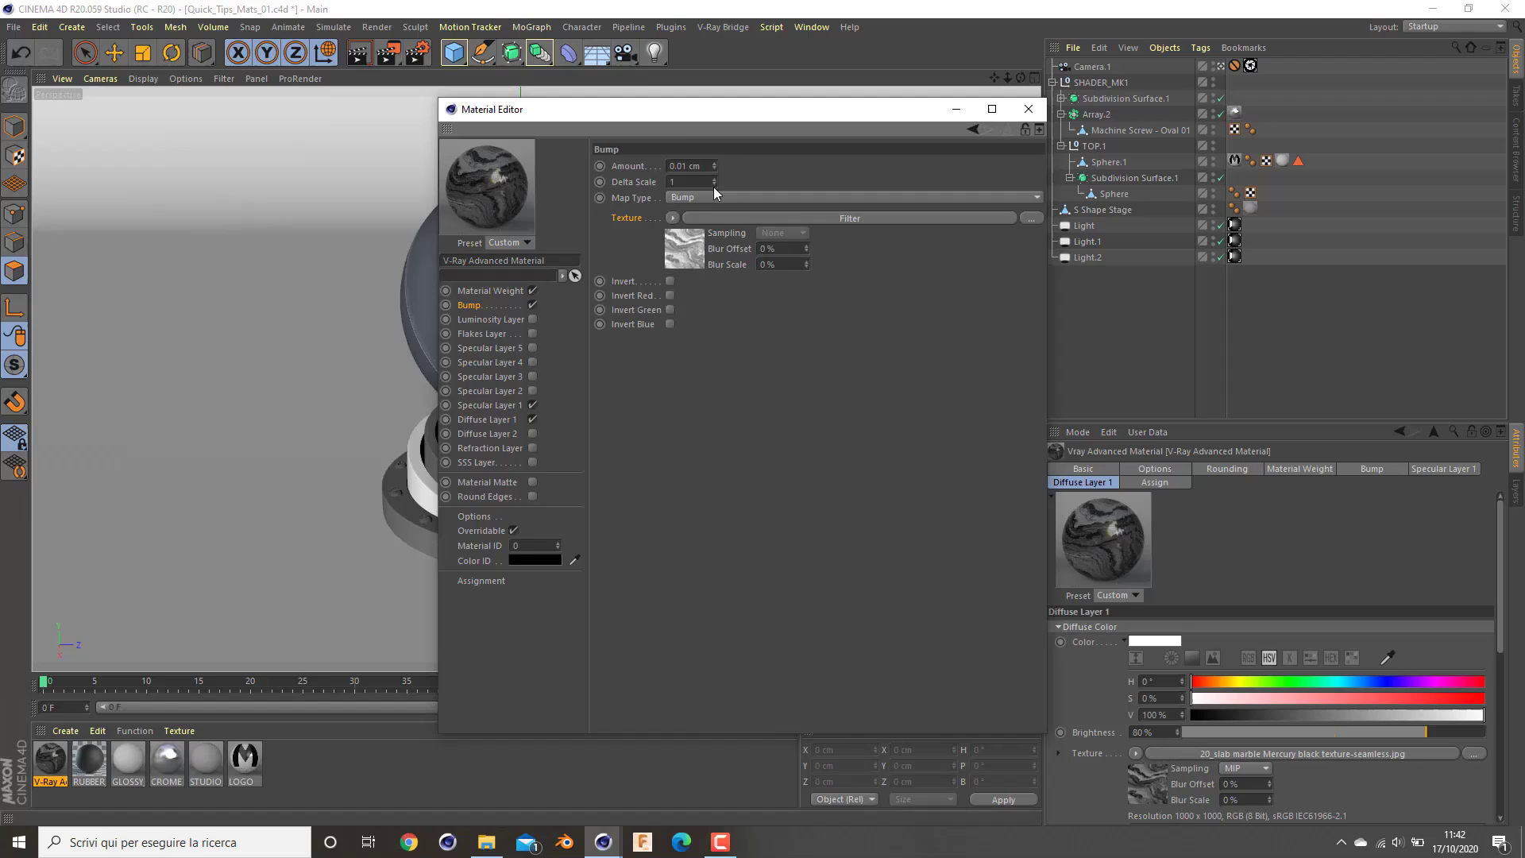
{"action": "left_click", "coordinate": [691, 248]}
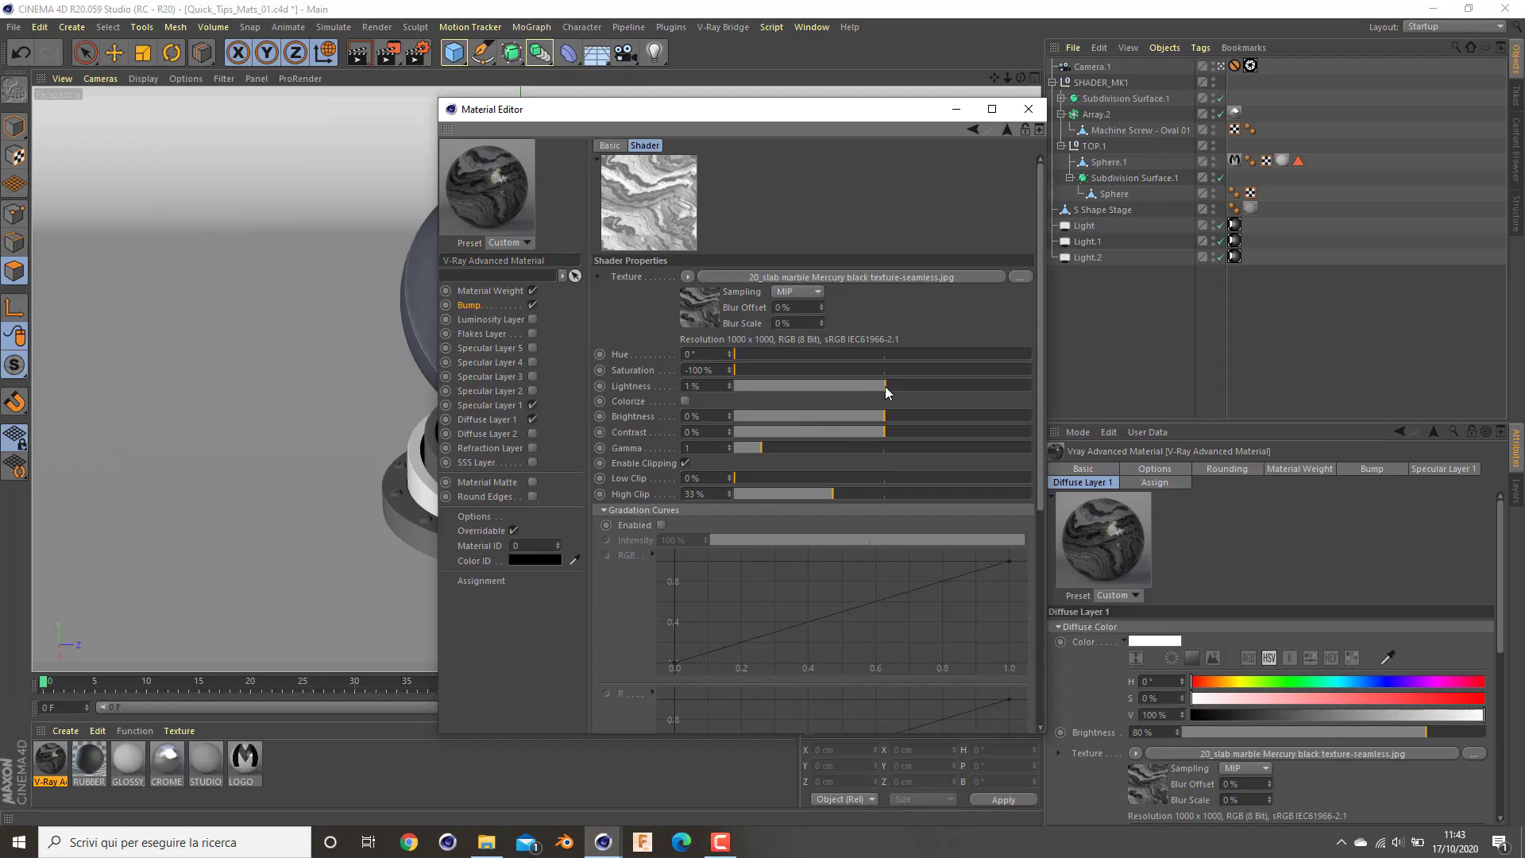
{"action": "left_click", "coordinate": [728, 388]}
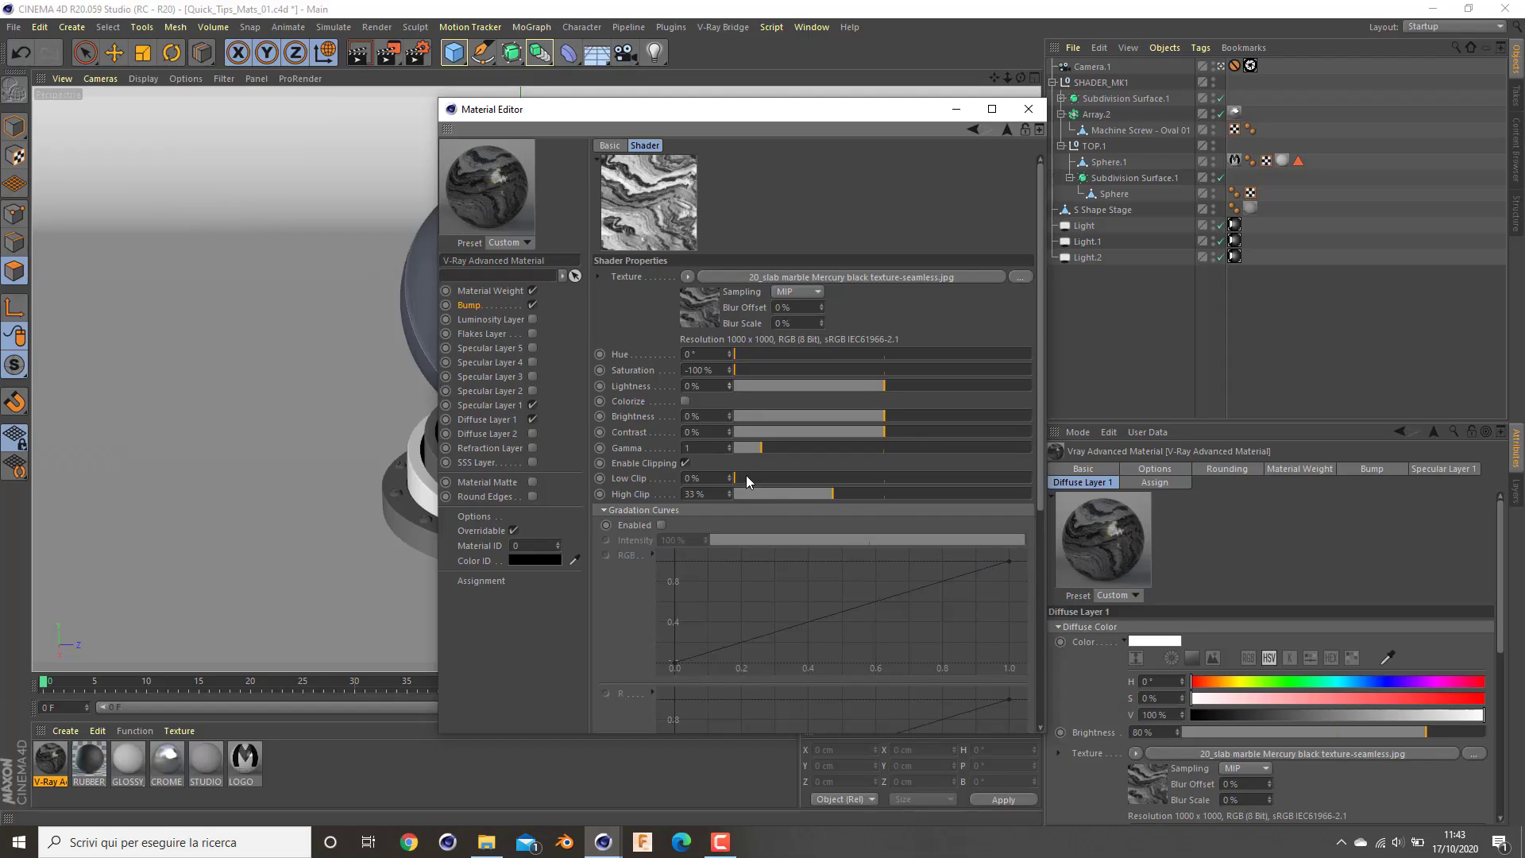
{"action": "left_click_drag", "start_coordinate": [746, 494], "coordinate": [847, 493]}
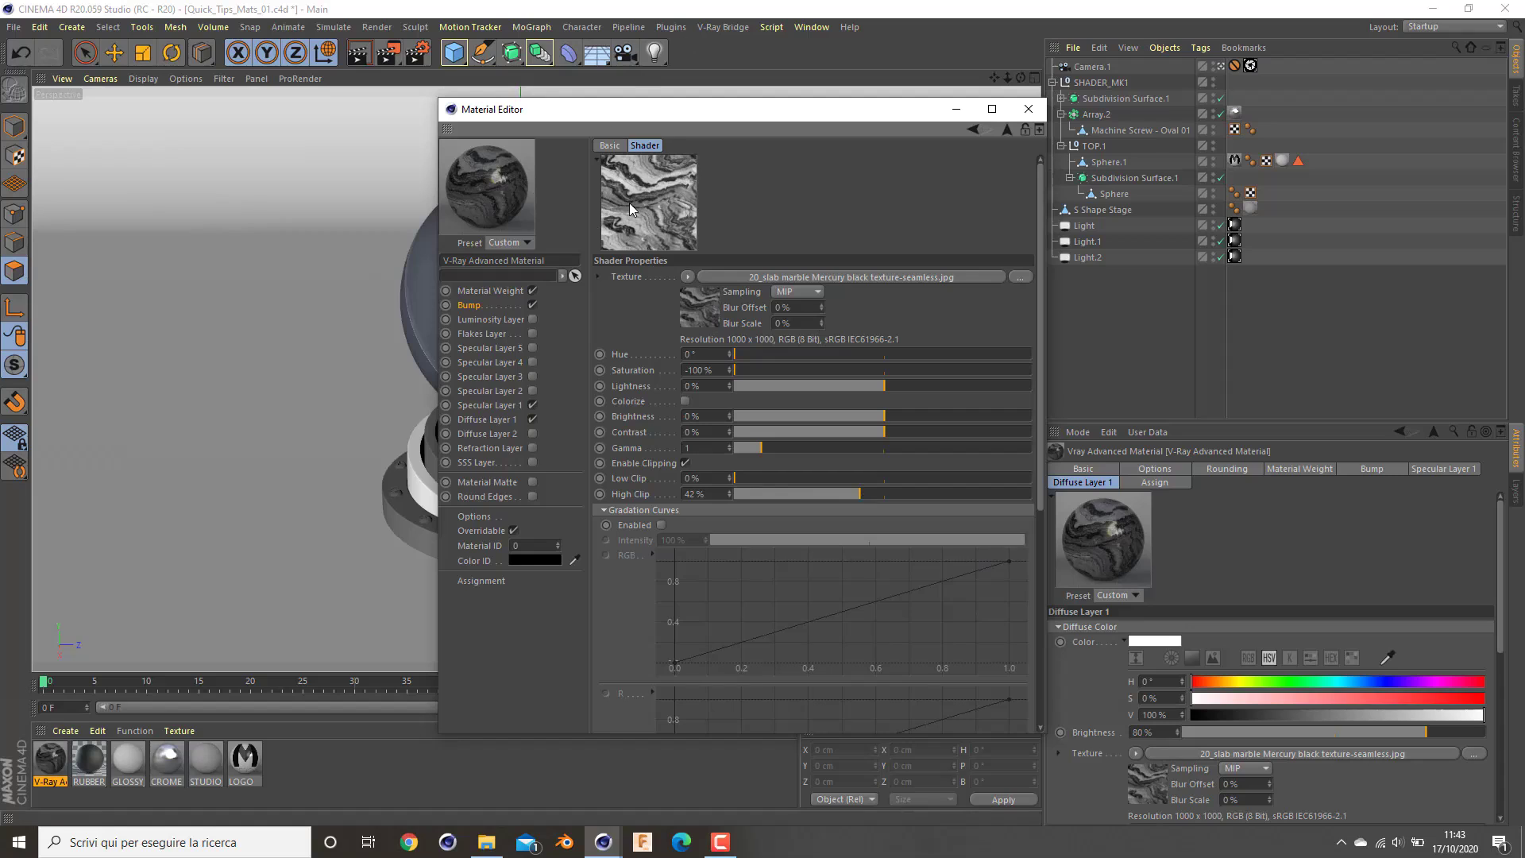
Disable Diffuse 1 and Specular 1, enable Diffuse 2, and set bump amount to 0.1 cm
{"action": "left_click", "coordinate": [532, 419]}
{"action": "left_click", "coordinate": [532, 405]}
{"action": "left_click", "coordinate": [532, 434]}
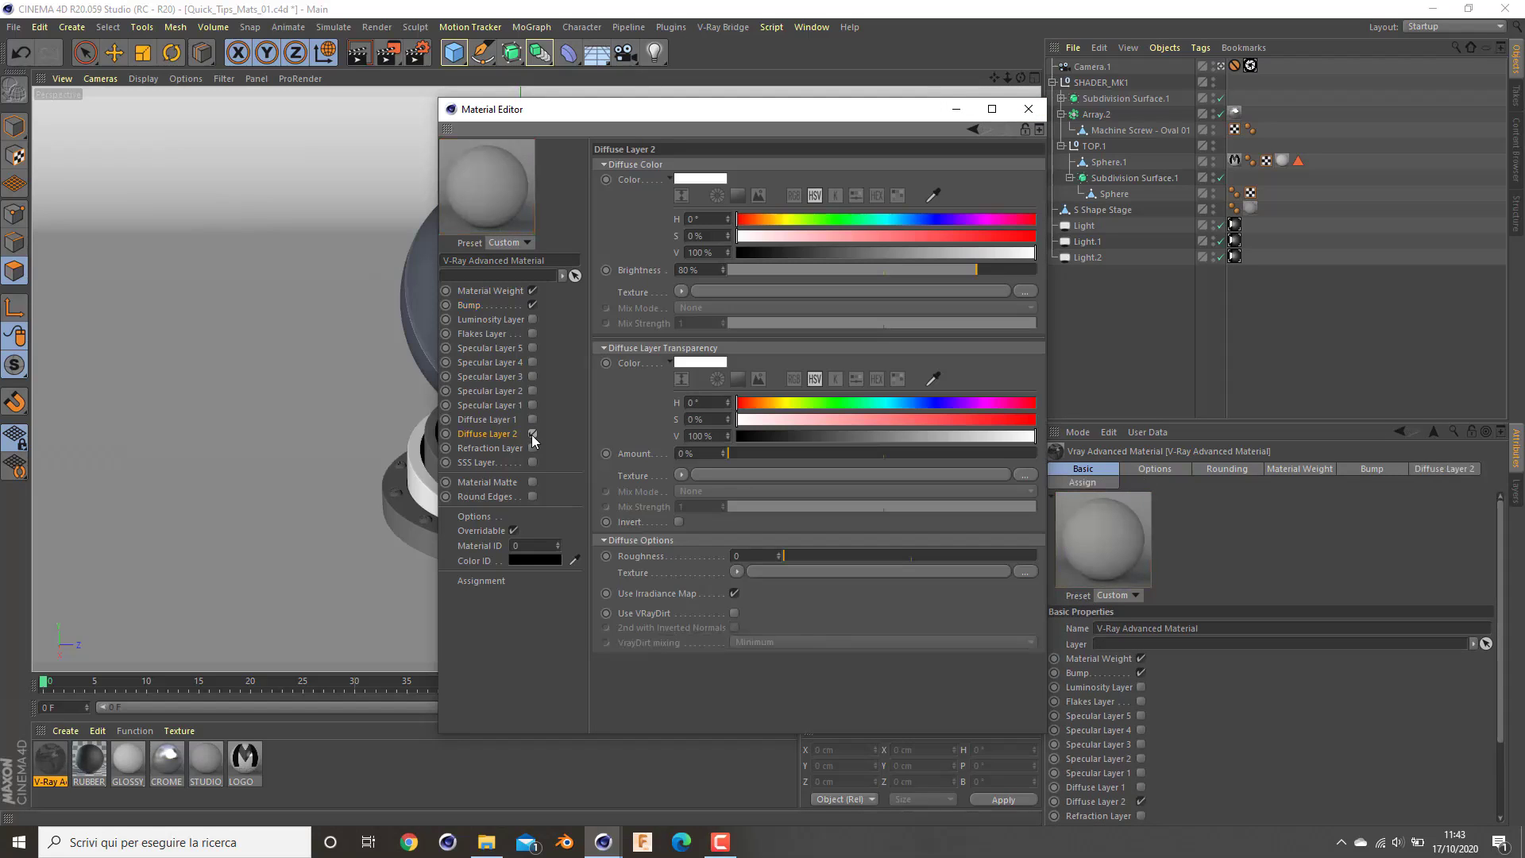
{"action": "left_click", "coordinate": [483, 305]}
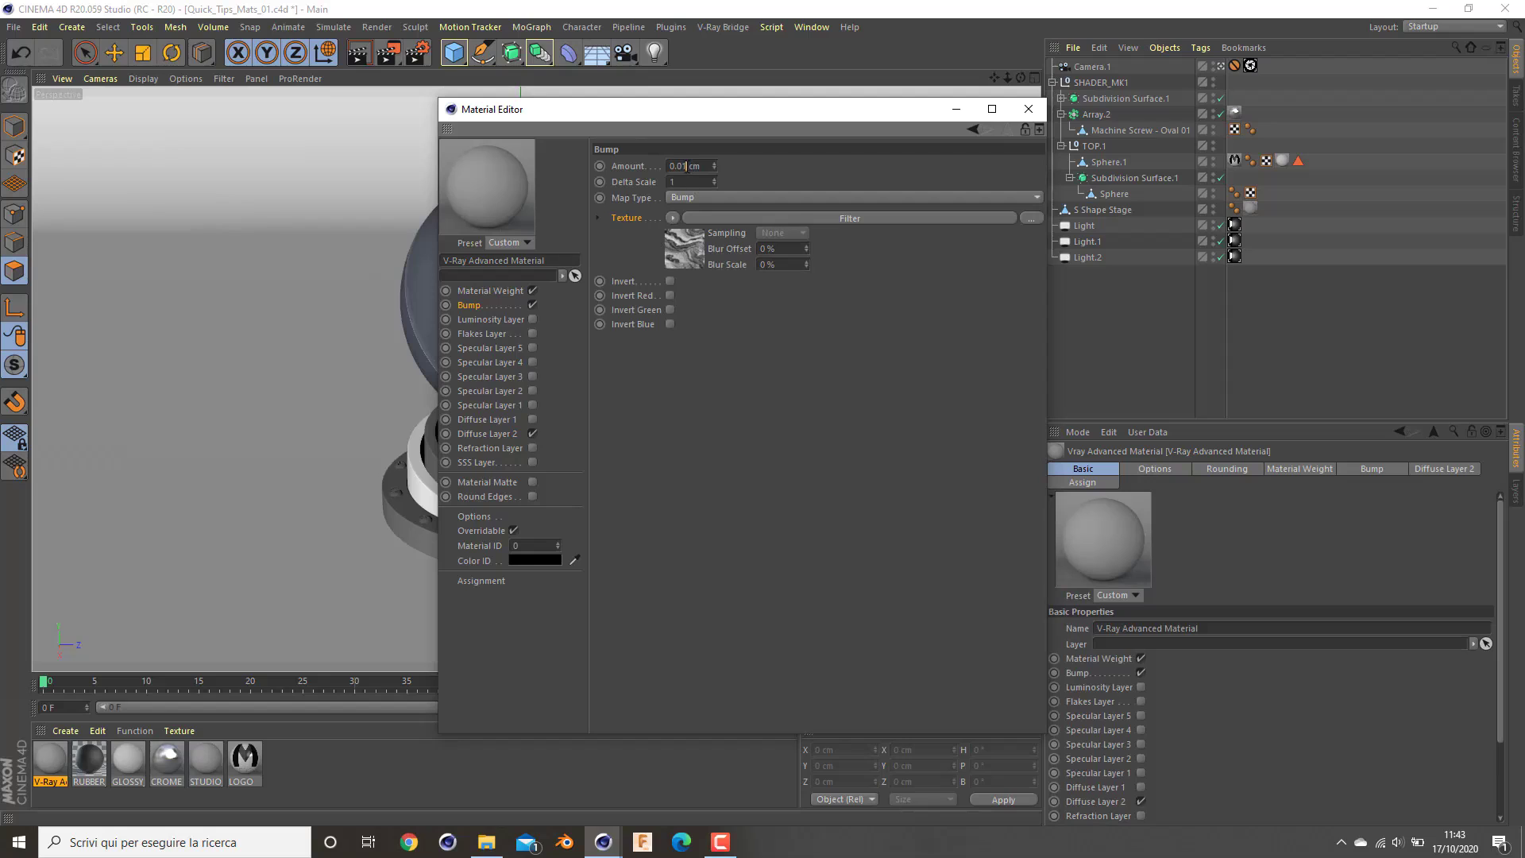
{"action": "key", "text": "Left"}
{"action": "key", "text": "BackSpace"}
Re-enable Diffuse Layer 1 and Specular Layer 1 and switch off Diffuse Layer 2
{"action": "left_click", "coordinate": [533, 418]}
{"action": "left_click", "coordinate": [532, 405]}
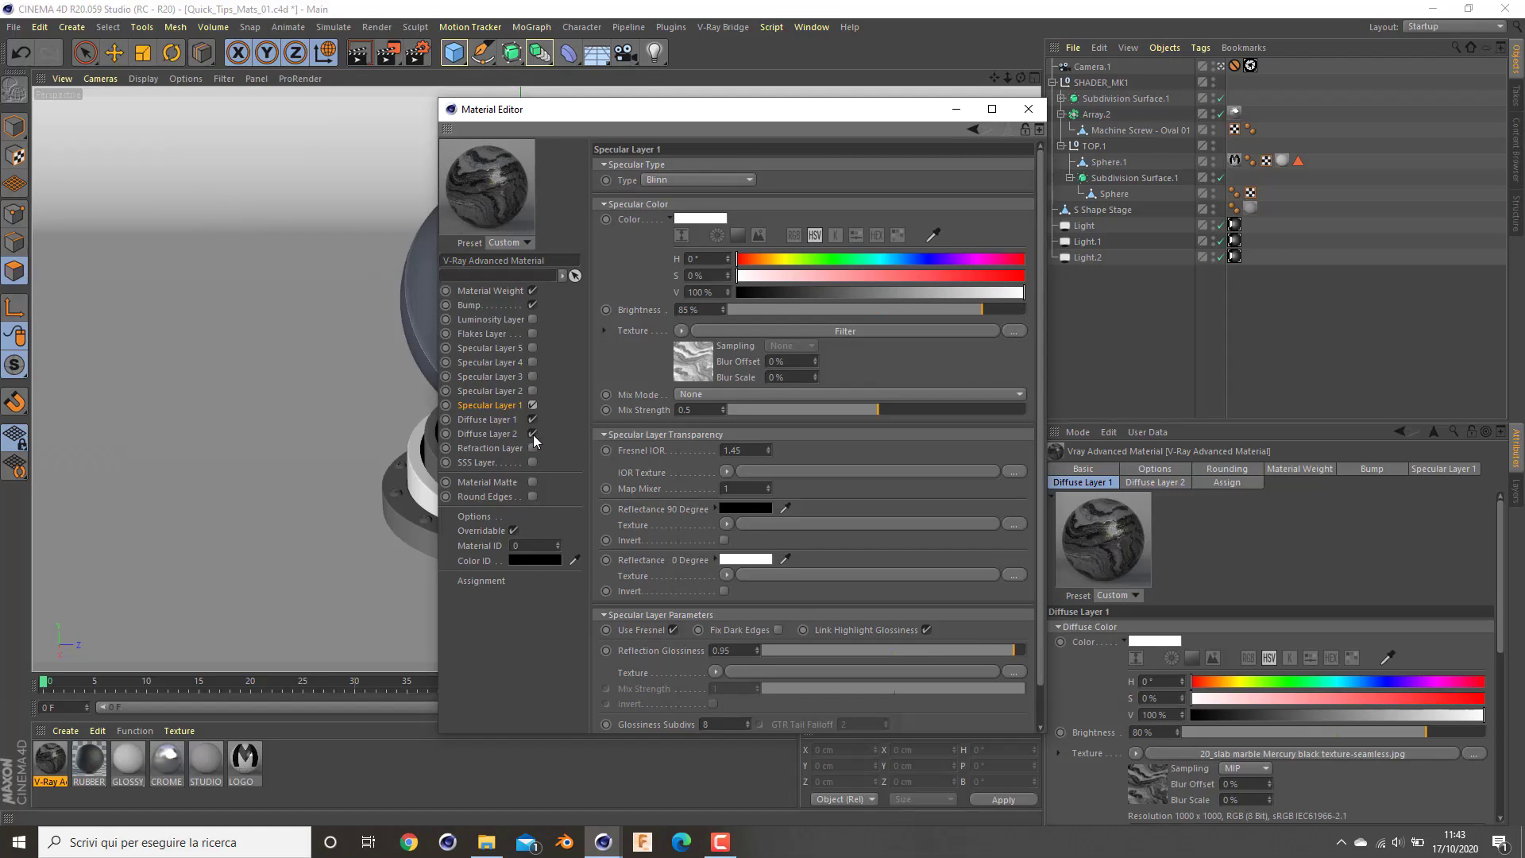
{"action": "left_click", "coordinate": [532, 434]}
Enable Diffuse Layer 2 at 30% colour value and make Diffuse Layer 1 about 28% transparent
{"action": "left_click", "coordinate": [532, 433]}
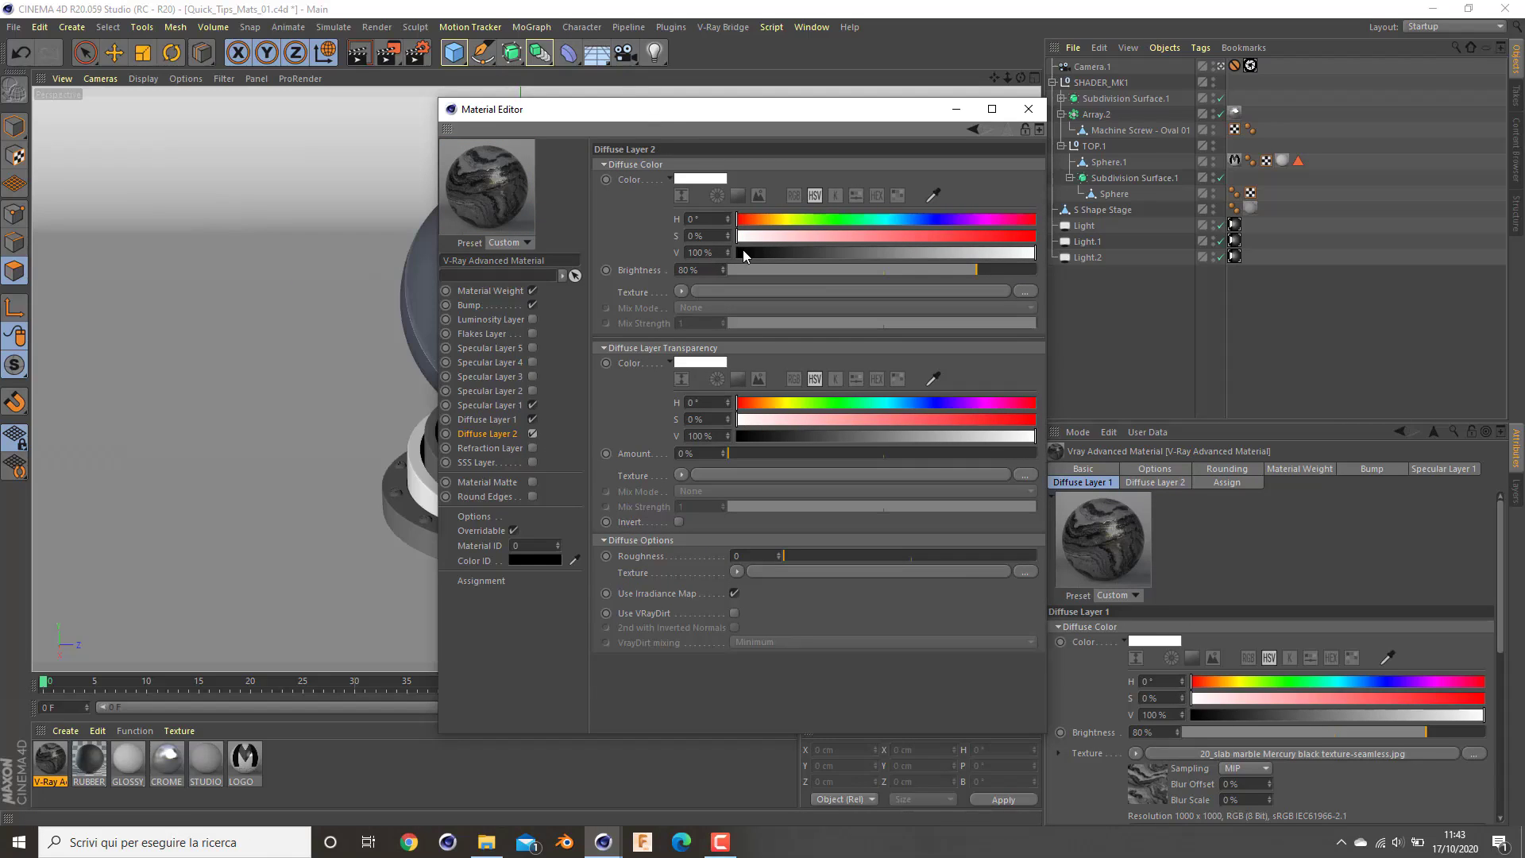
{"action": "left_click_drag", "start_coordinate": [742, 253], "coordinate": [842, 253]}
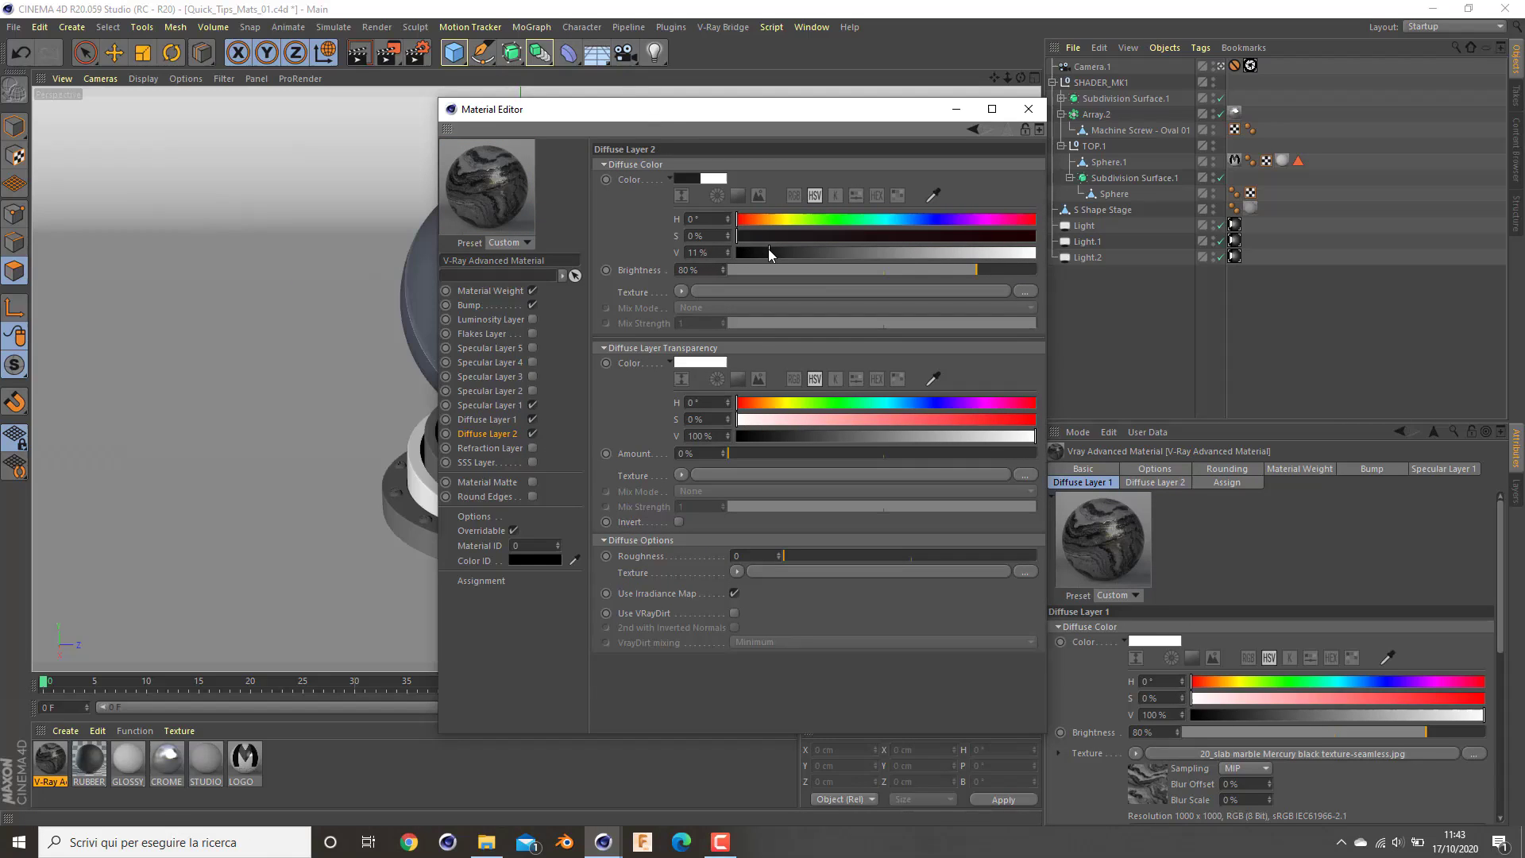
{"action": "left_click", "coordinate": [697, 252]}
{"action": "type", "text": "30"}
{"action": "key", "text": "Return"}
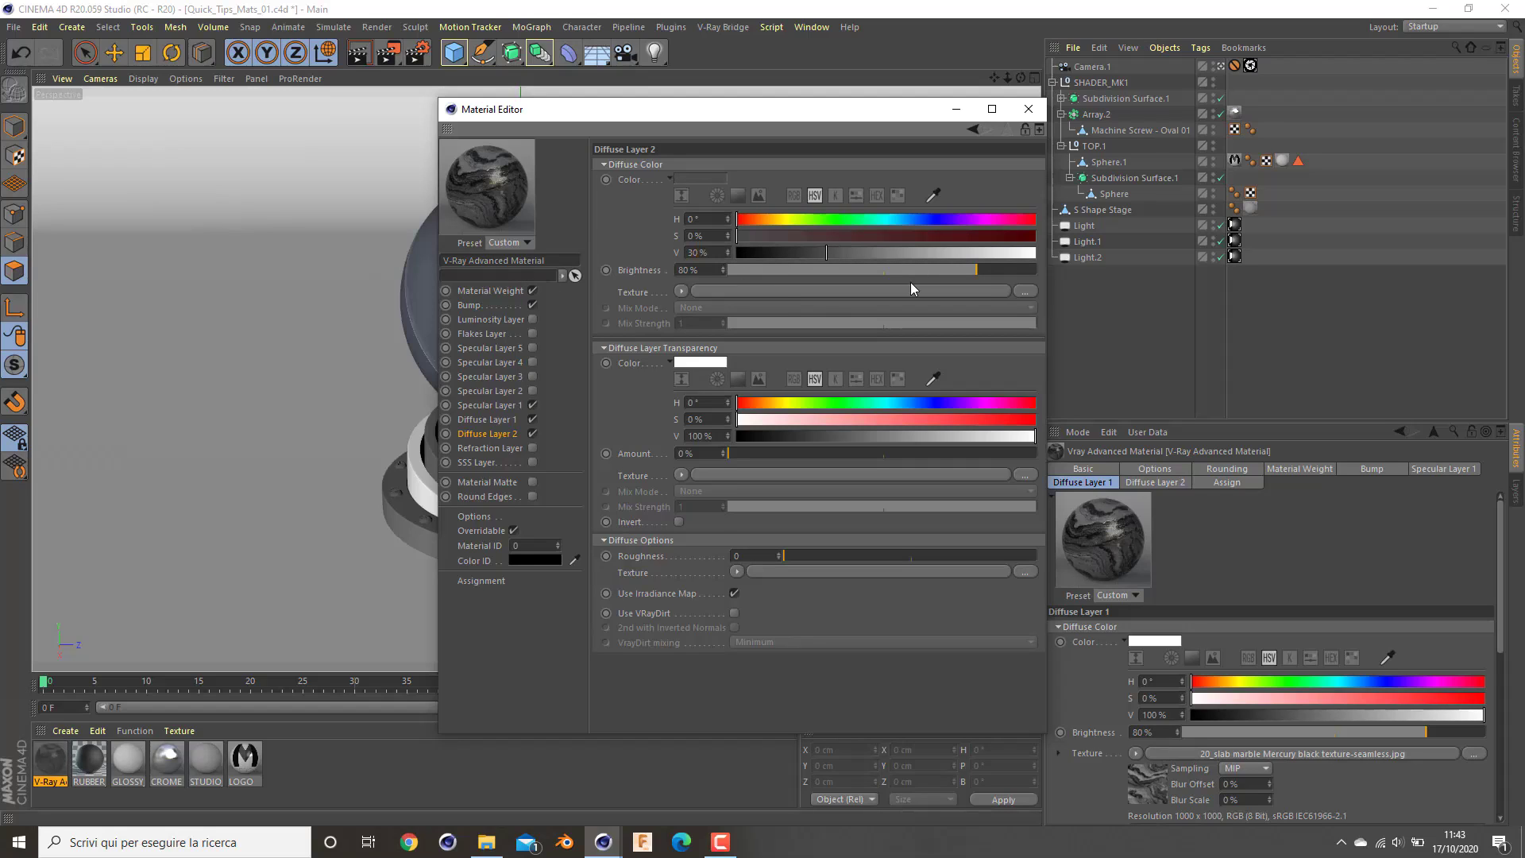
{"action": "left_click_drag", "start_coordinate": [1021, 271], "coordinate": [1126, 279]}
{"action": "left_click", "coordinate": [486, 419]}
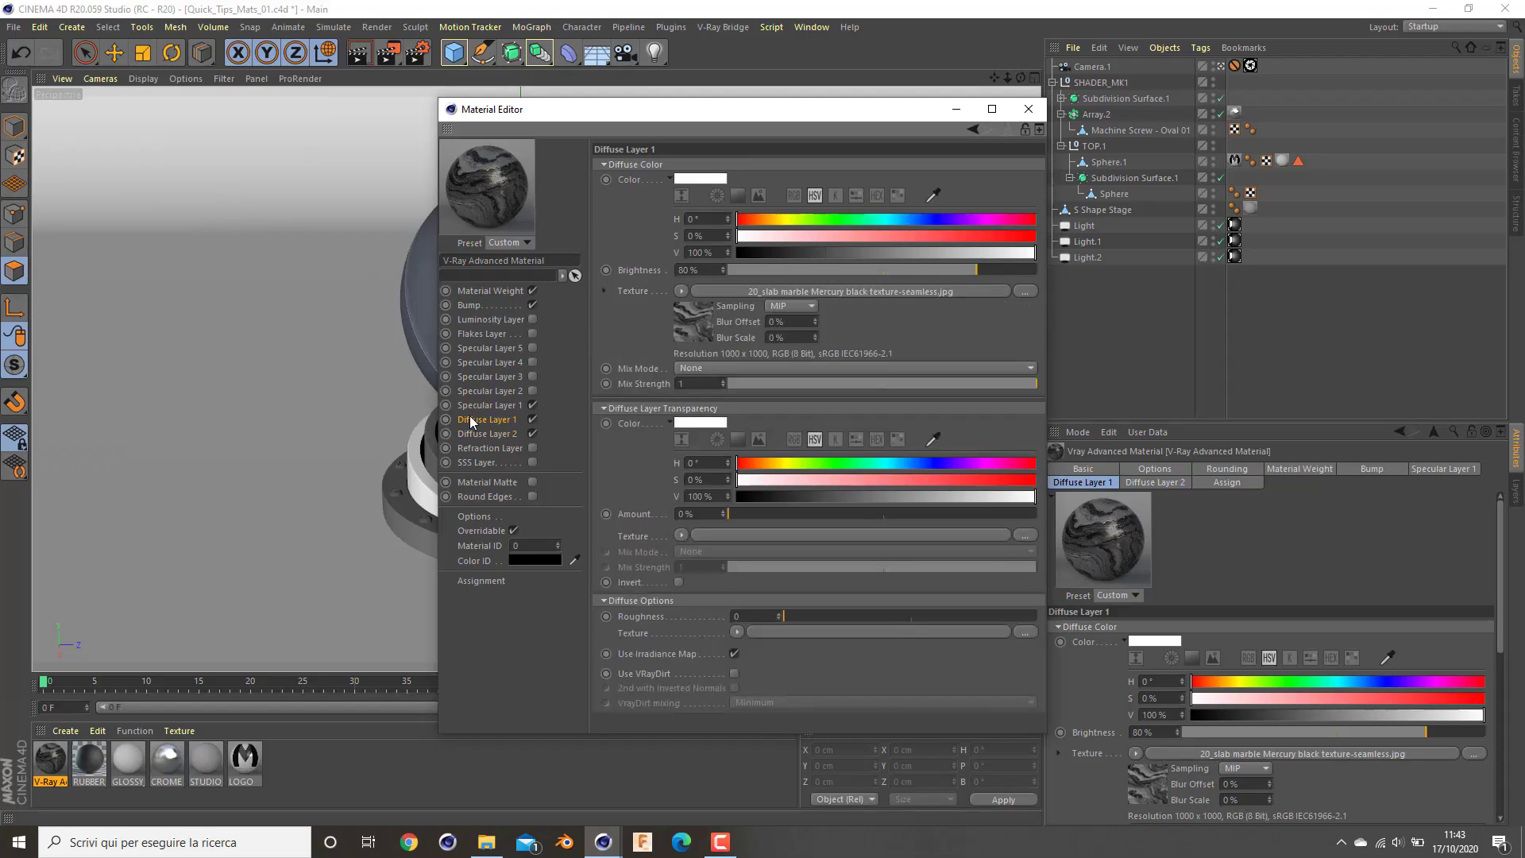
{"action": "left_click_drag", "start_coordinate": [741, 512], "coordinate": [815, 513]}
Set Diffuse Layer 1 transparency to 30%, driven by a Fresnel shader with IOR 1.45
{"action": "left_click", "coordinate": [722, 511]}
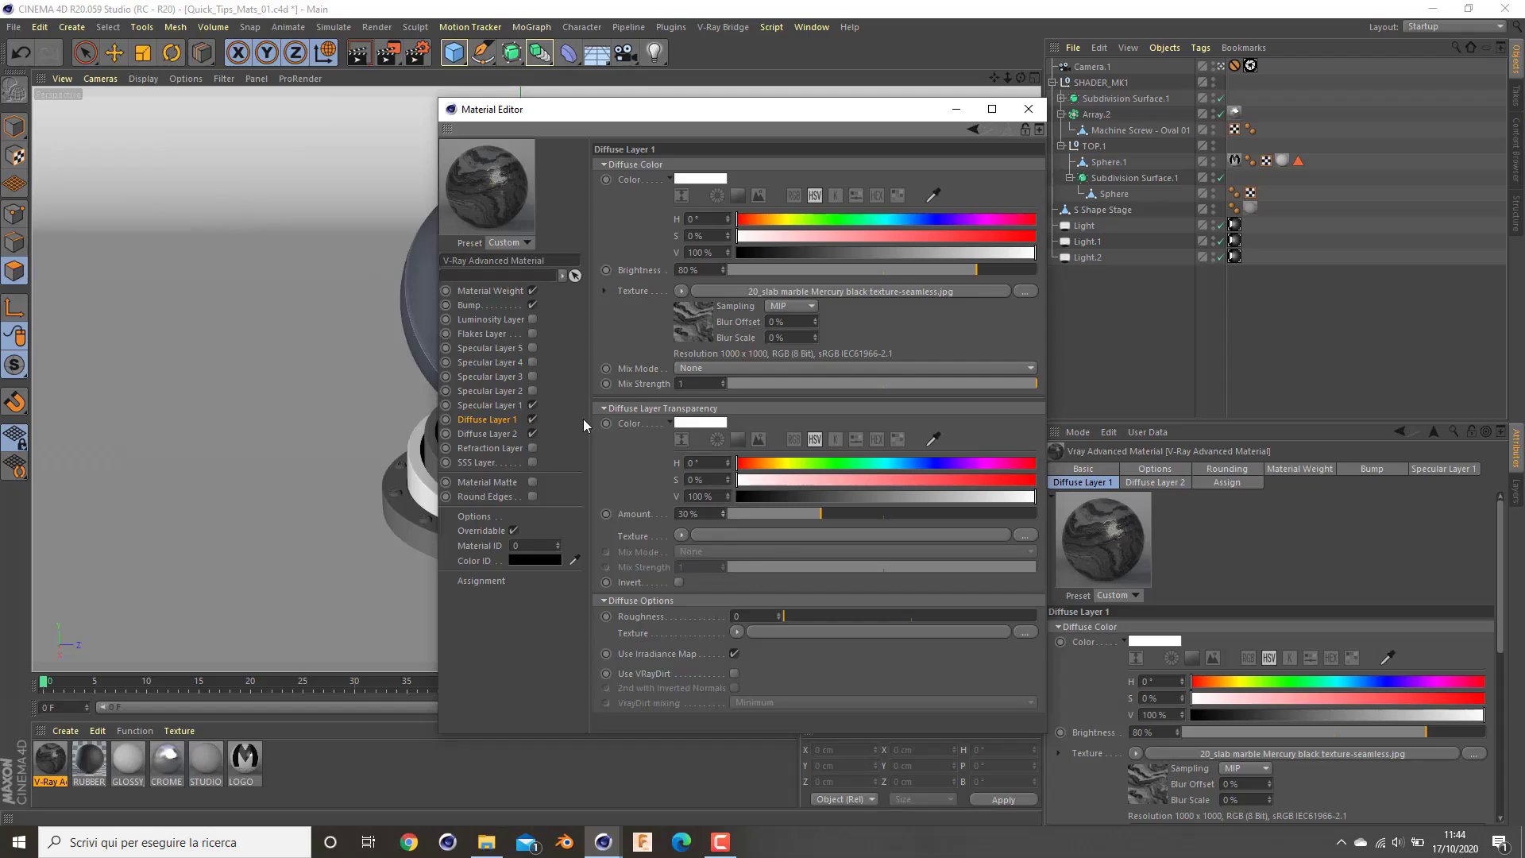
{"action": "left_click", "coordinate": [683, 536]}
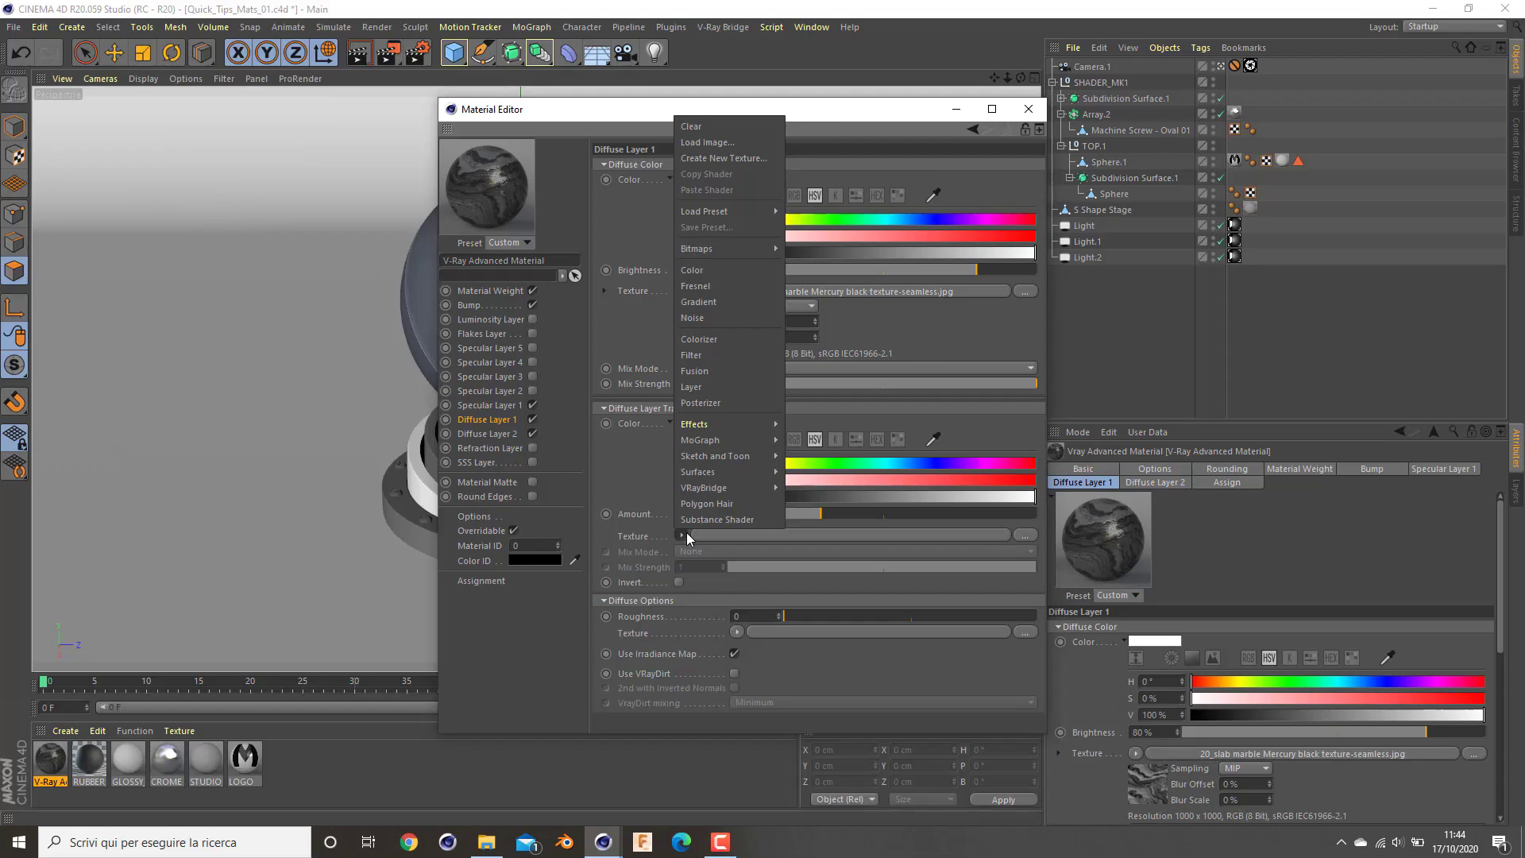
{"action": "left_click", "coordinate": [711, 286]}
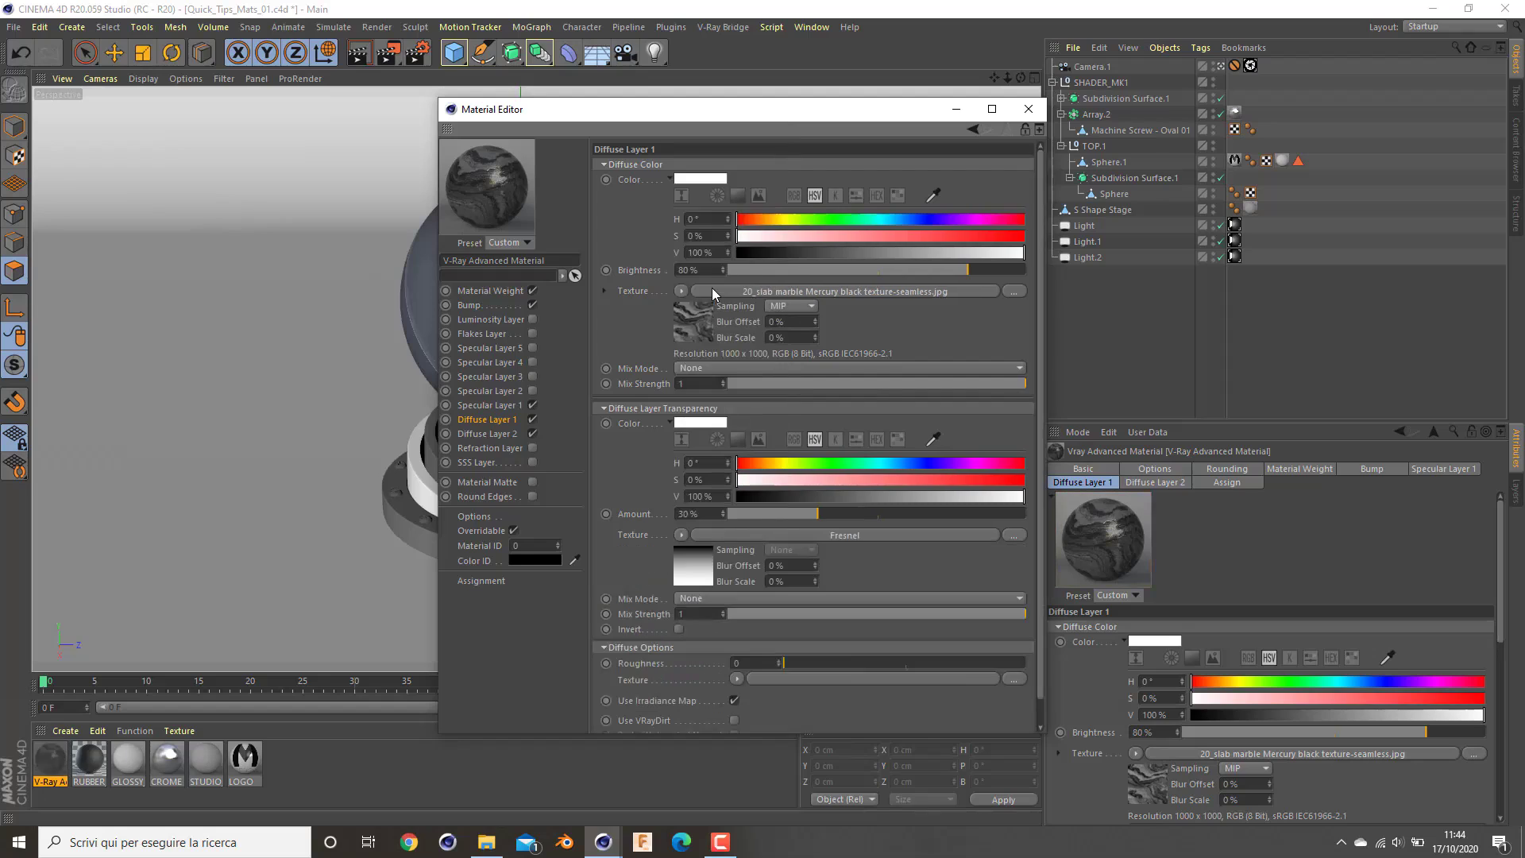
{"action": "left_click", "coordinate": [703, 584]}
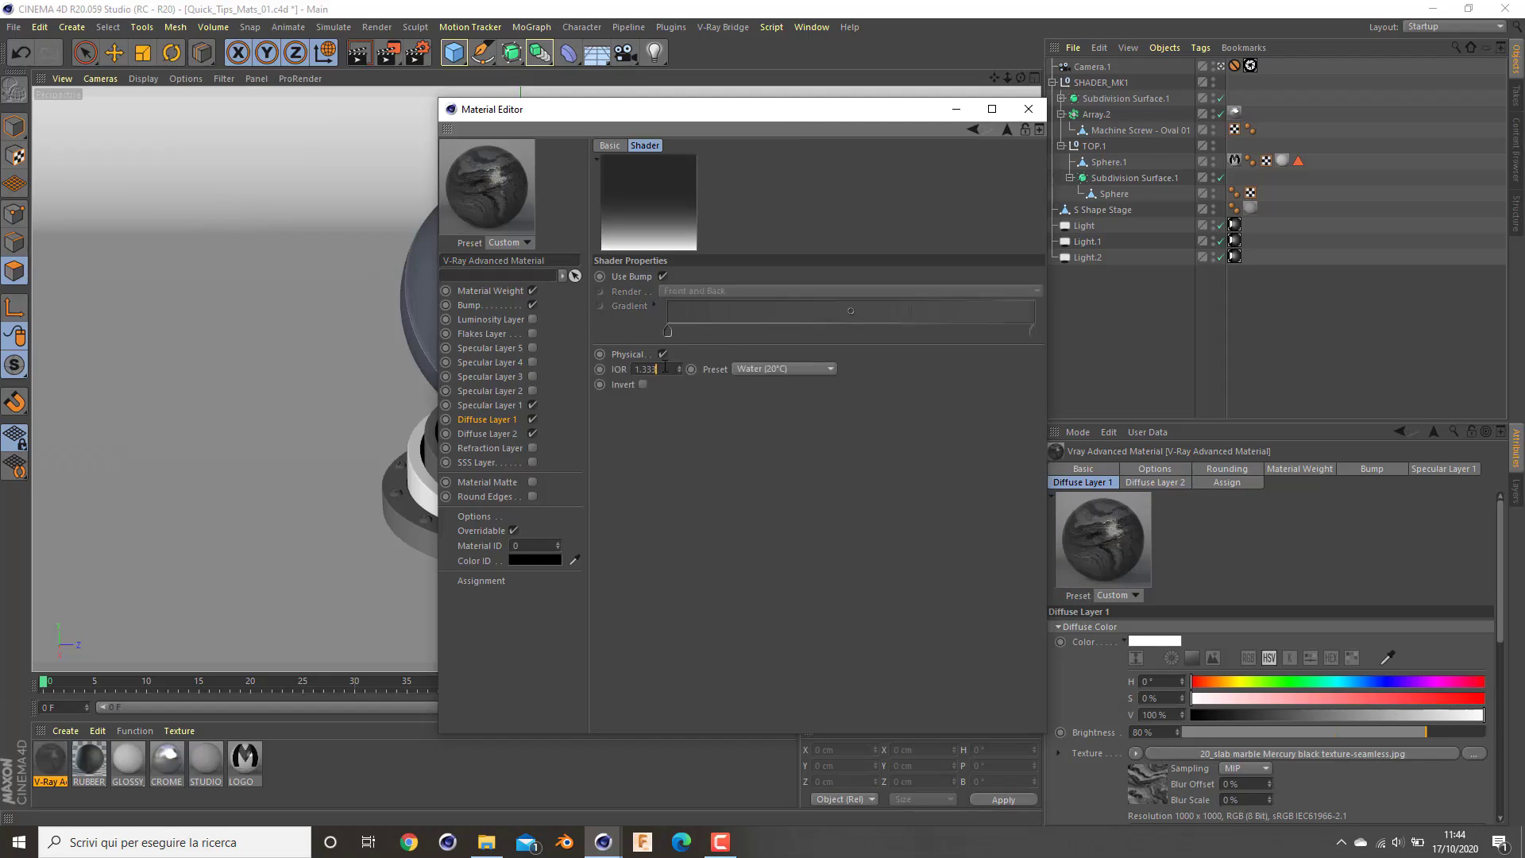
{"action": "key", "text": "BackSpace"}
{"action": "type", "text": ".45"}
{"action": "key", "text": "Return"}
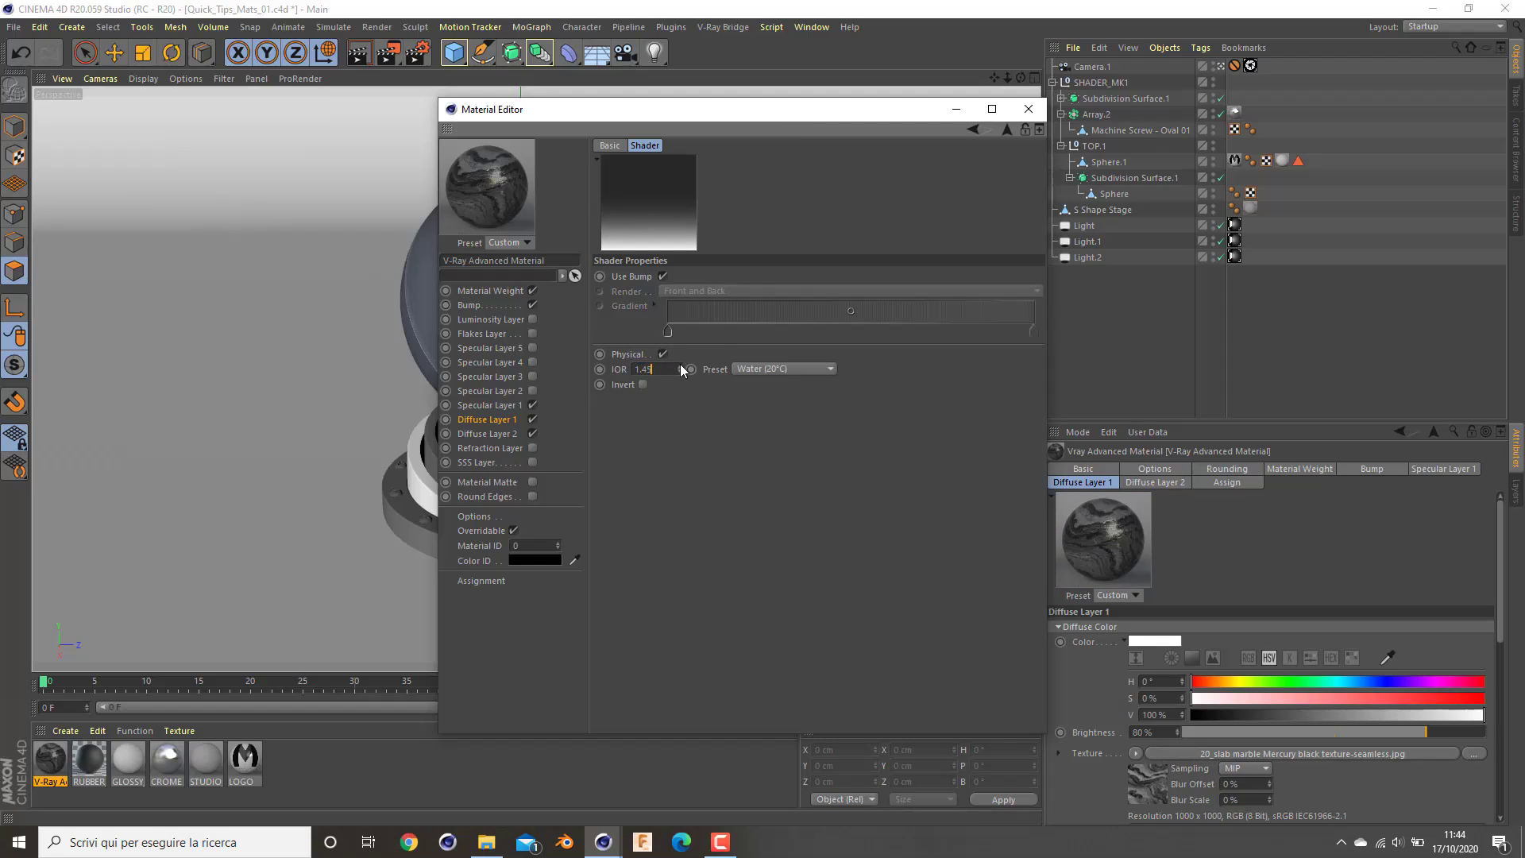
{"action": "left_click", "coordinate": [509, 405]}
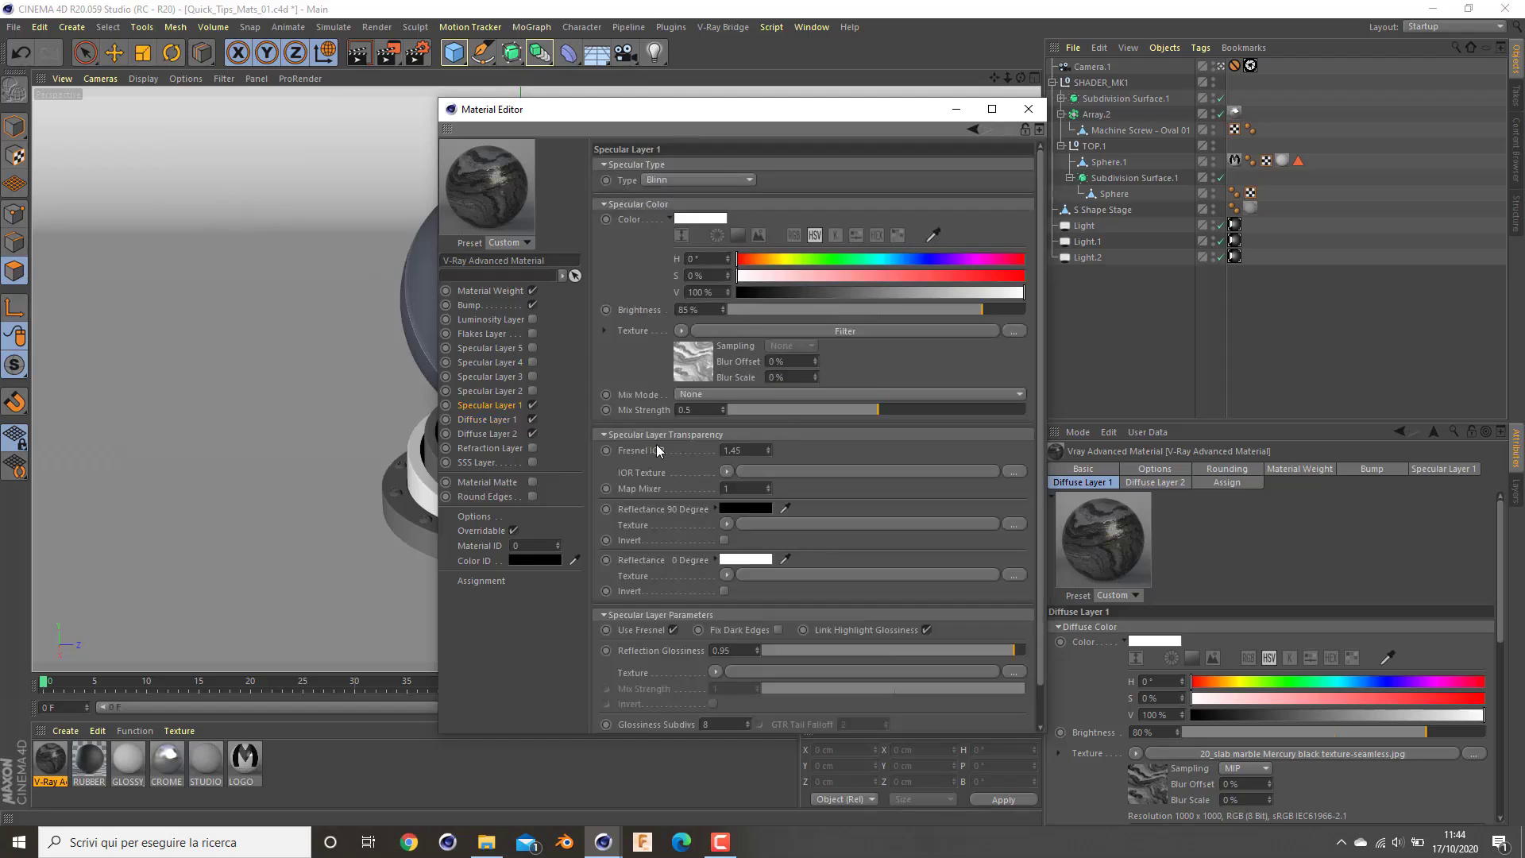
Rename the V-Ray material to BLACK_MARBLE and close the Material Editor
{"action": "left_click", "coordinate": [1035, 119]}
{"action": "double_click", "coordinate": [51, 759]}
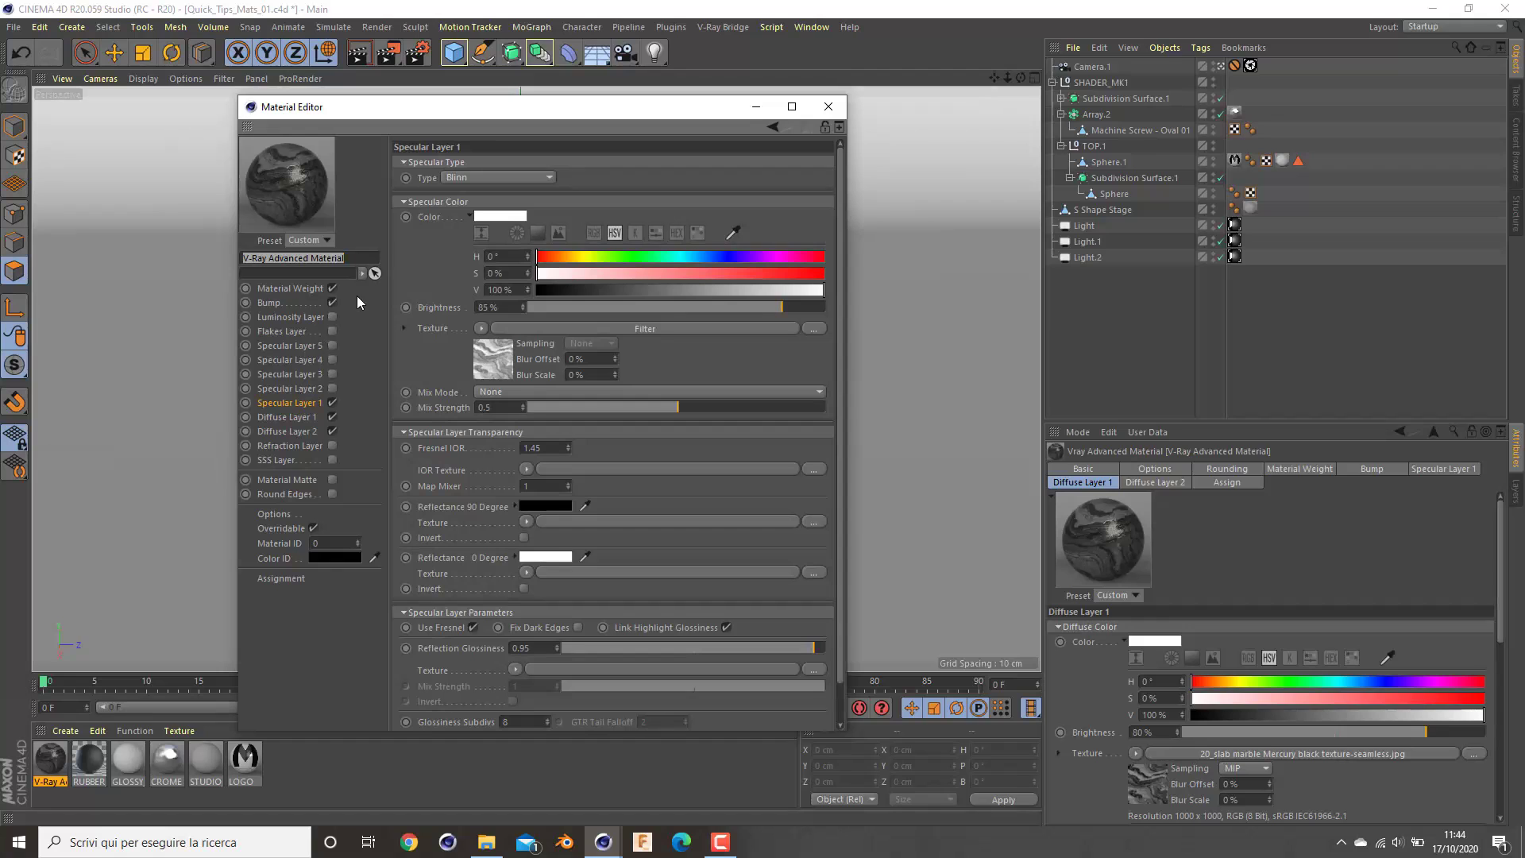
{"action": "type", "text": "BLACK"}
{"action": "type", "text": "_MARBLE"}
{"action": "key", "text": "Return"}
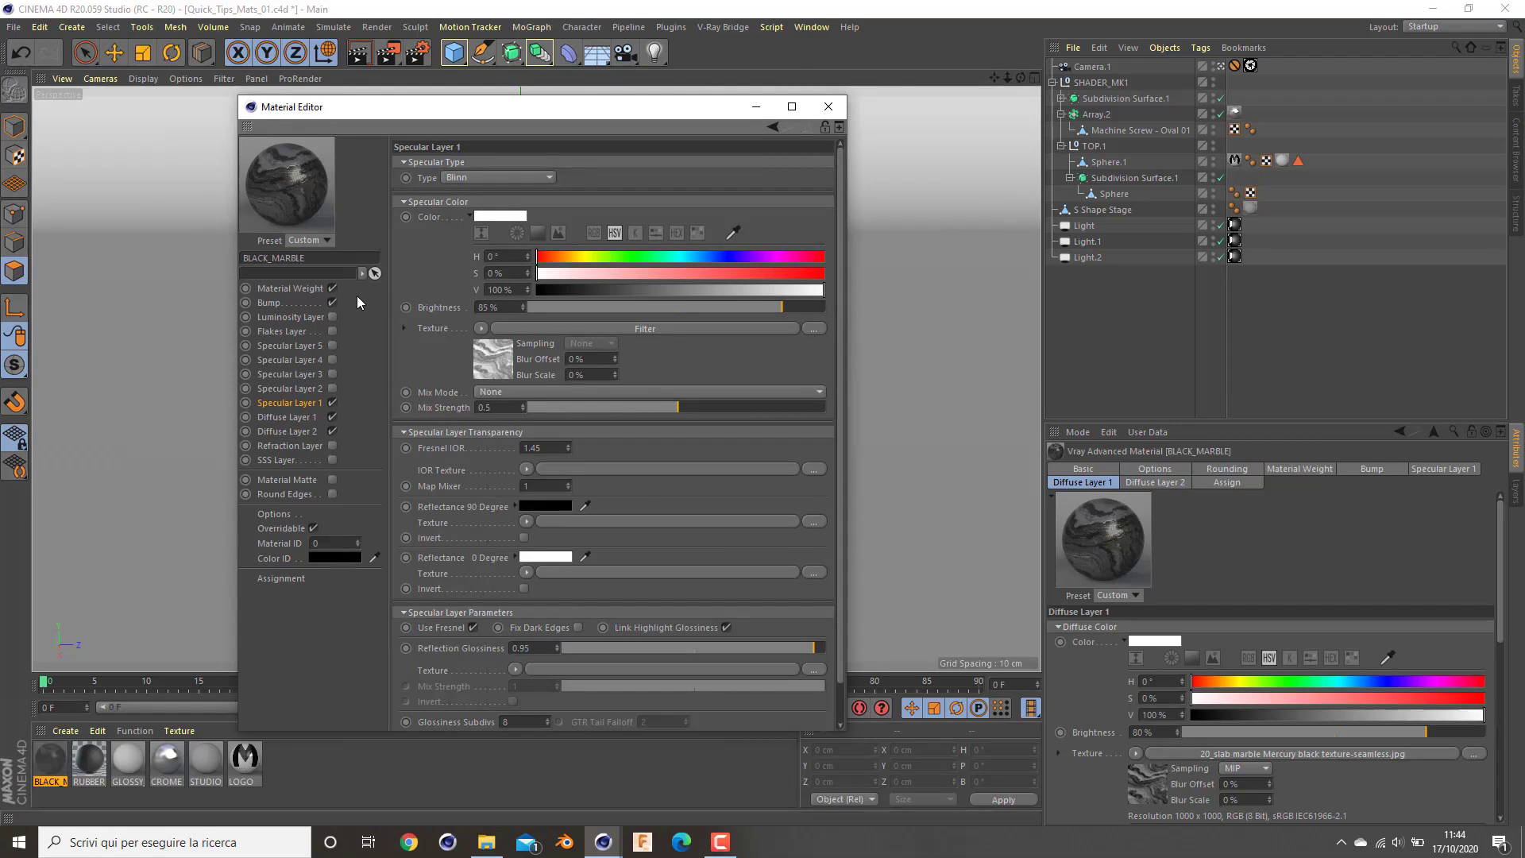
{"action": "left_click", "coordinate": [822, 106]}
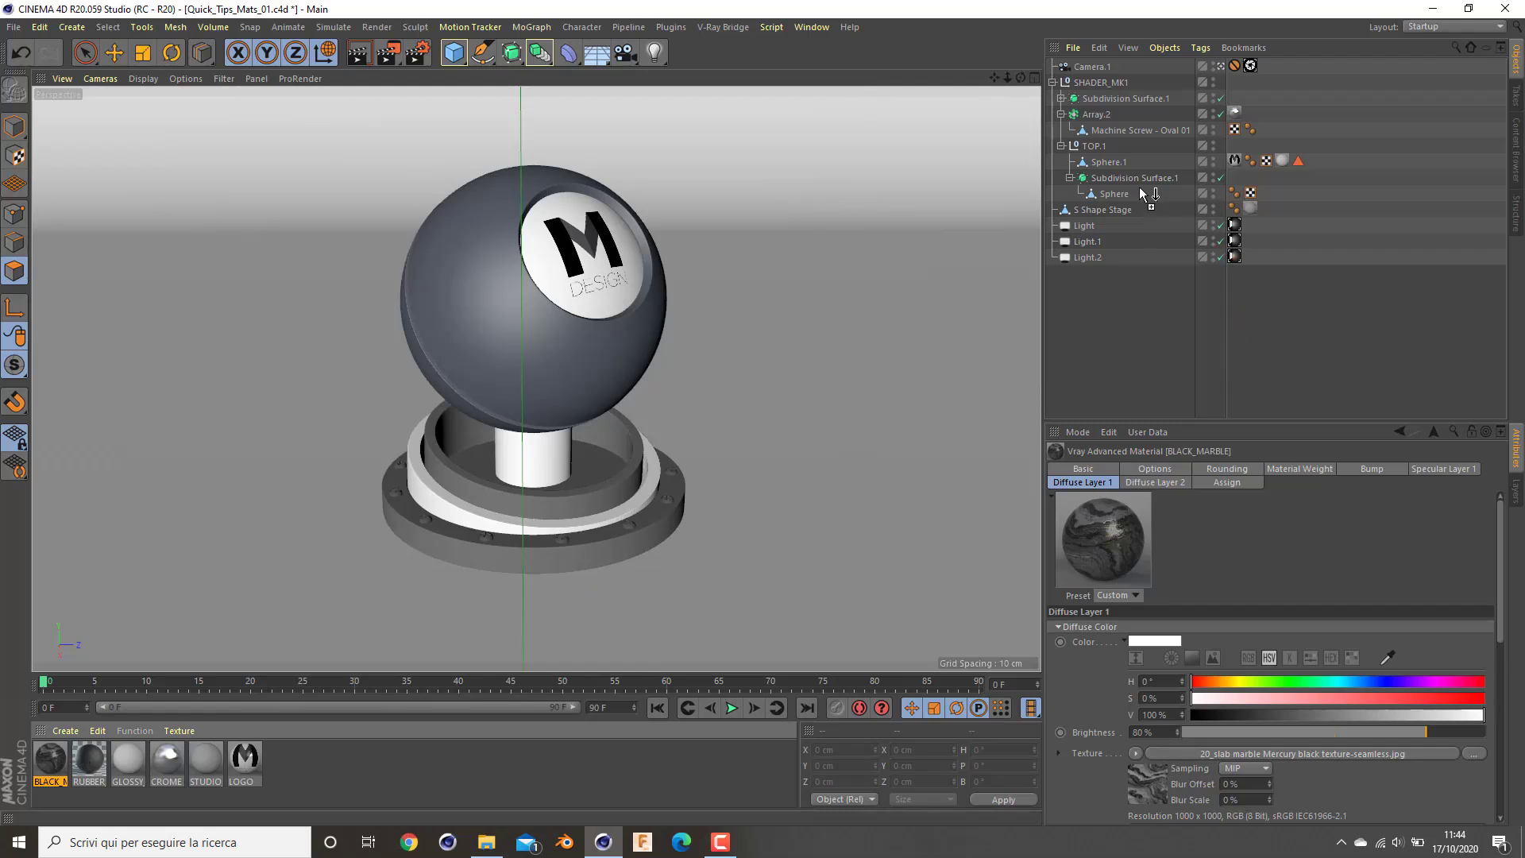
Apply BLACK_MARBLE to the sphere by dragging it onto Subdivision Surface.1
{"action": "left_click_drag", "start_coordinate": [50, 759], "coordinate": [1143, 181]}
{"action": "right_click", "coordinate": [1232, 177]}
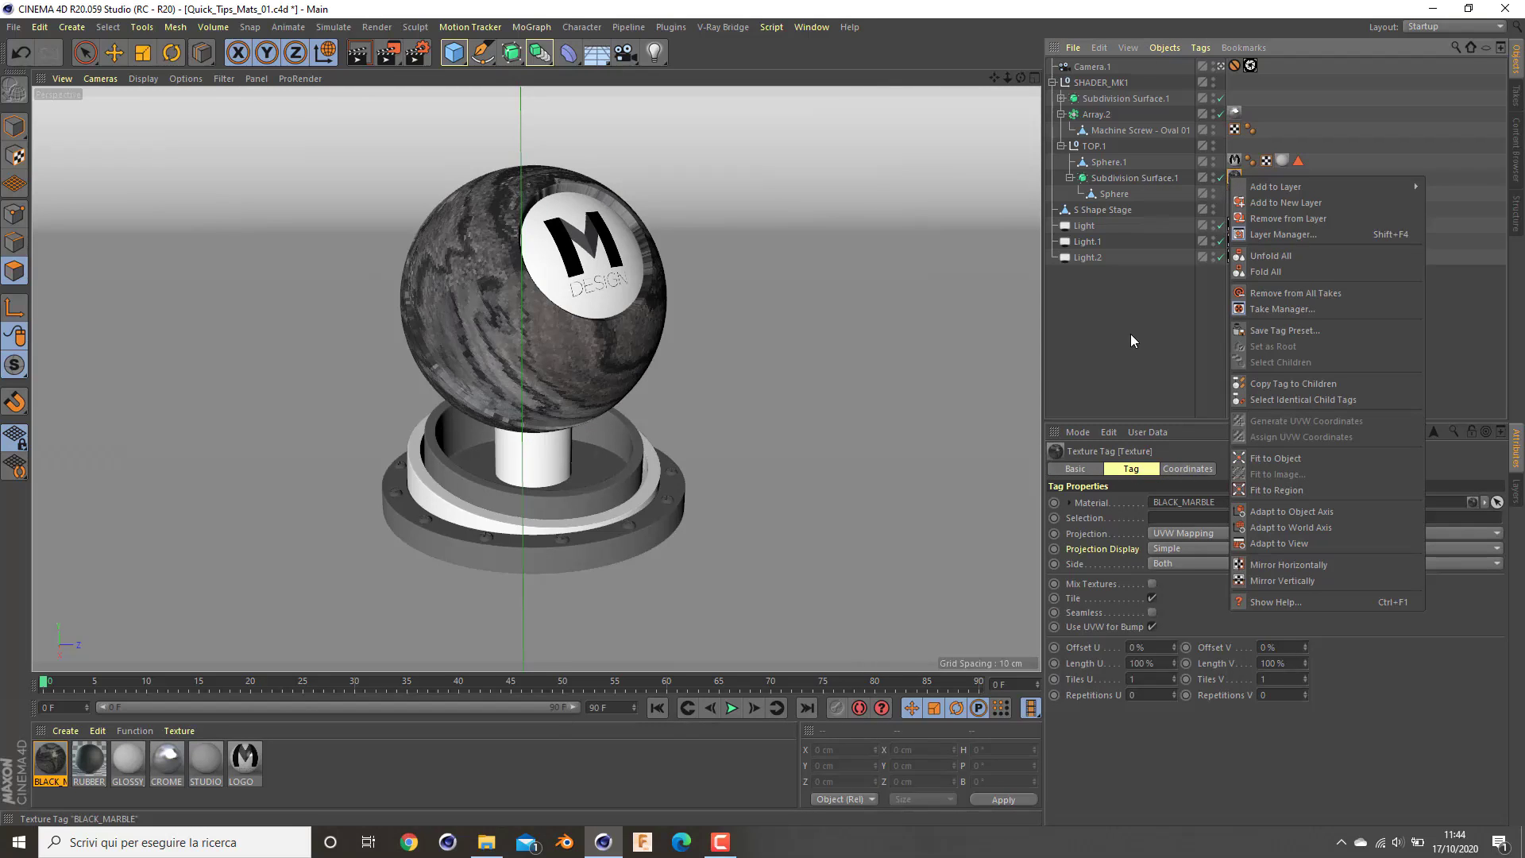
{"action": "left_click", "coordinate": [1150, 339]}
Set BLACK_MARBLE's map preview size to 2048 x 2048 in its Options
{"action": "double_click", "coordinate": [51, 759]}
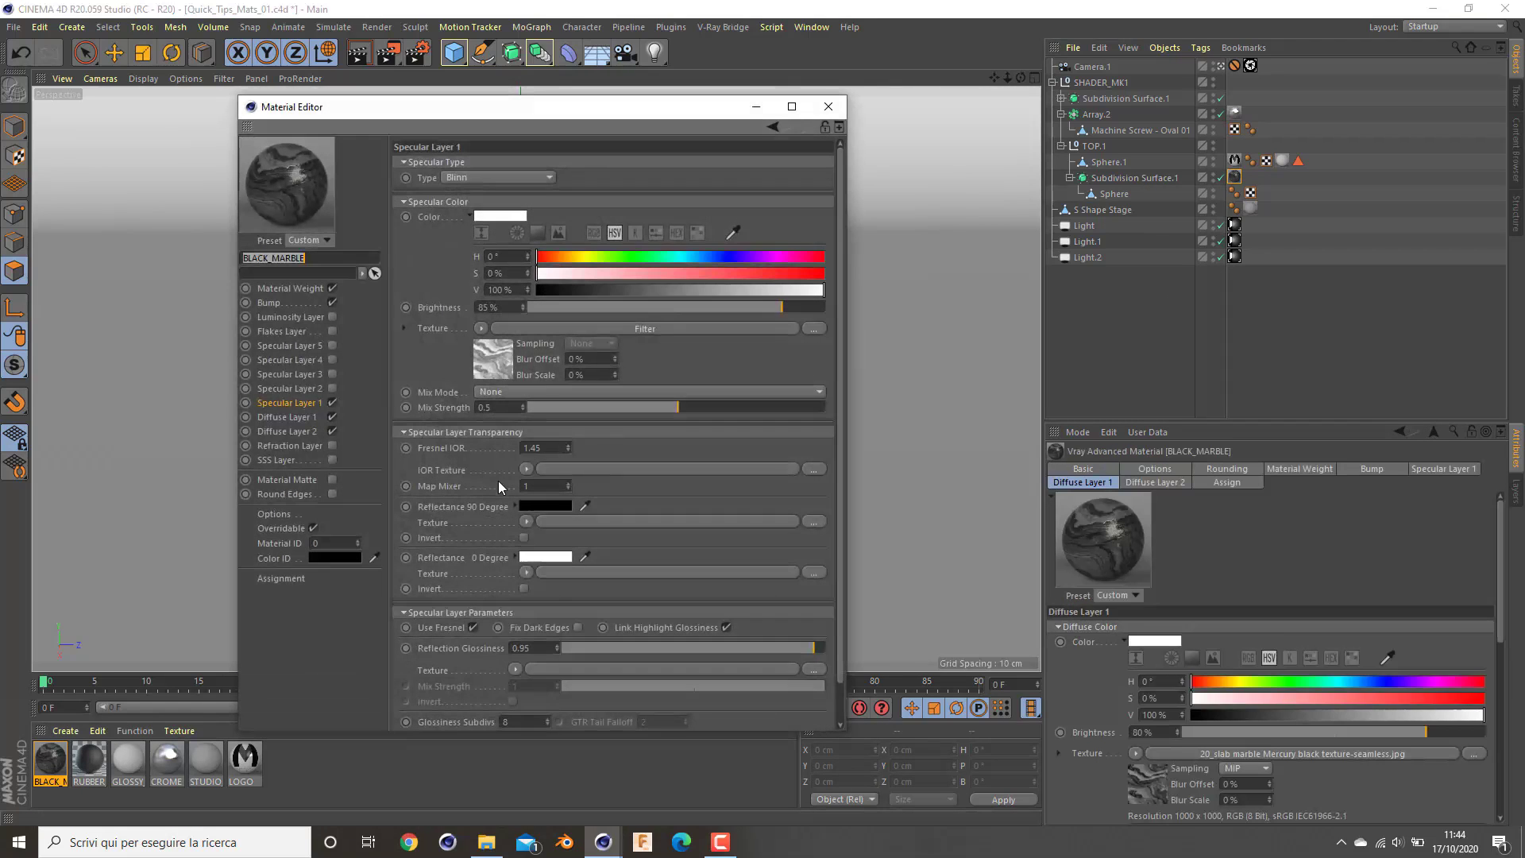
{"action": "left_click", "coordinate": [289, 518]}
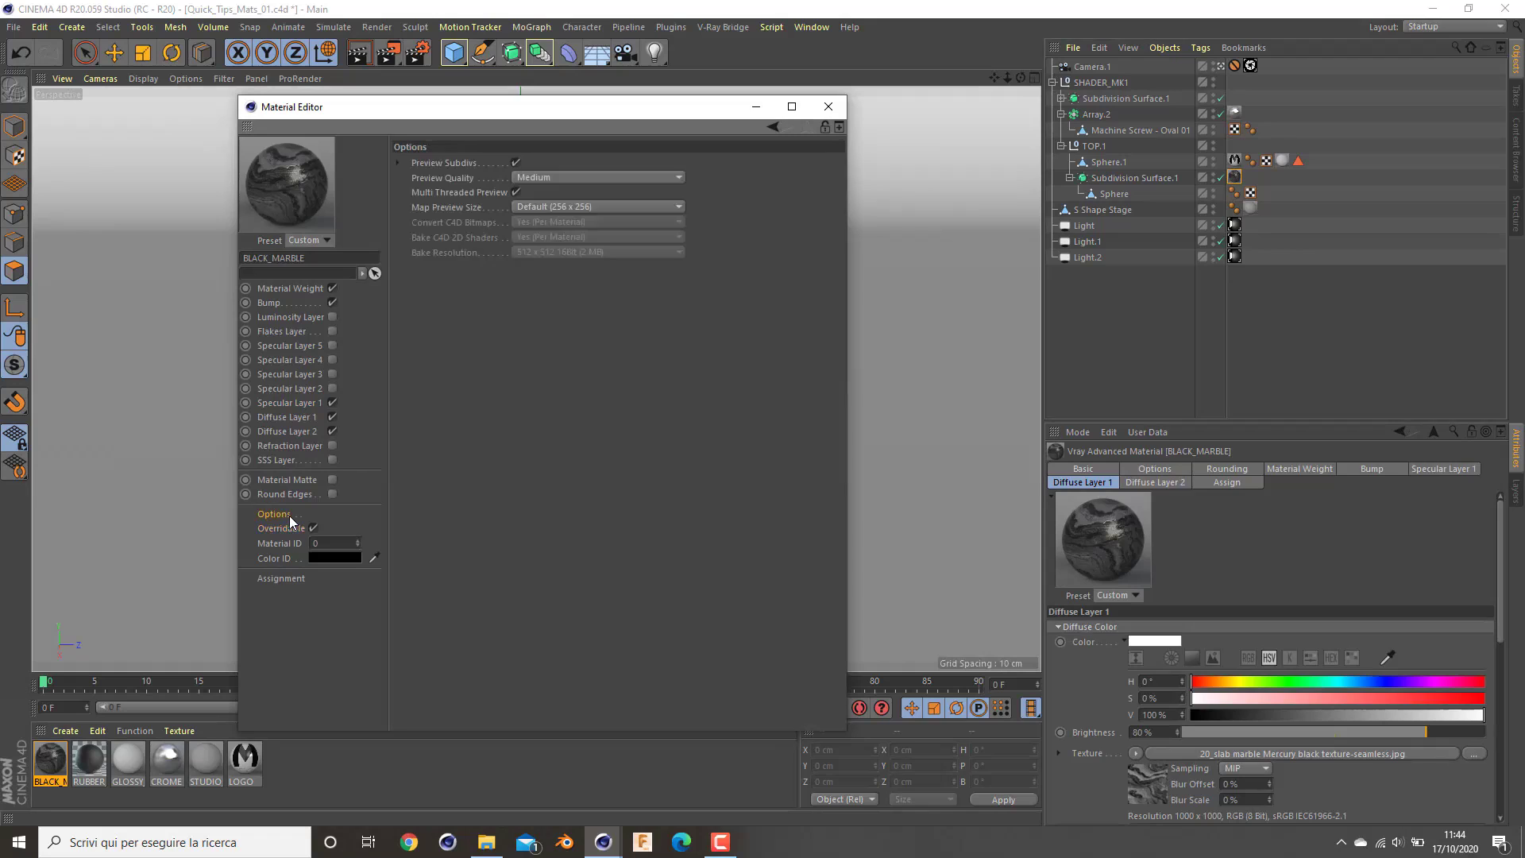
{"action": "left_click", "coordinate": [526, 206]}
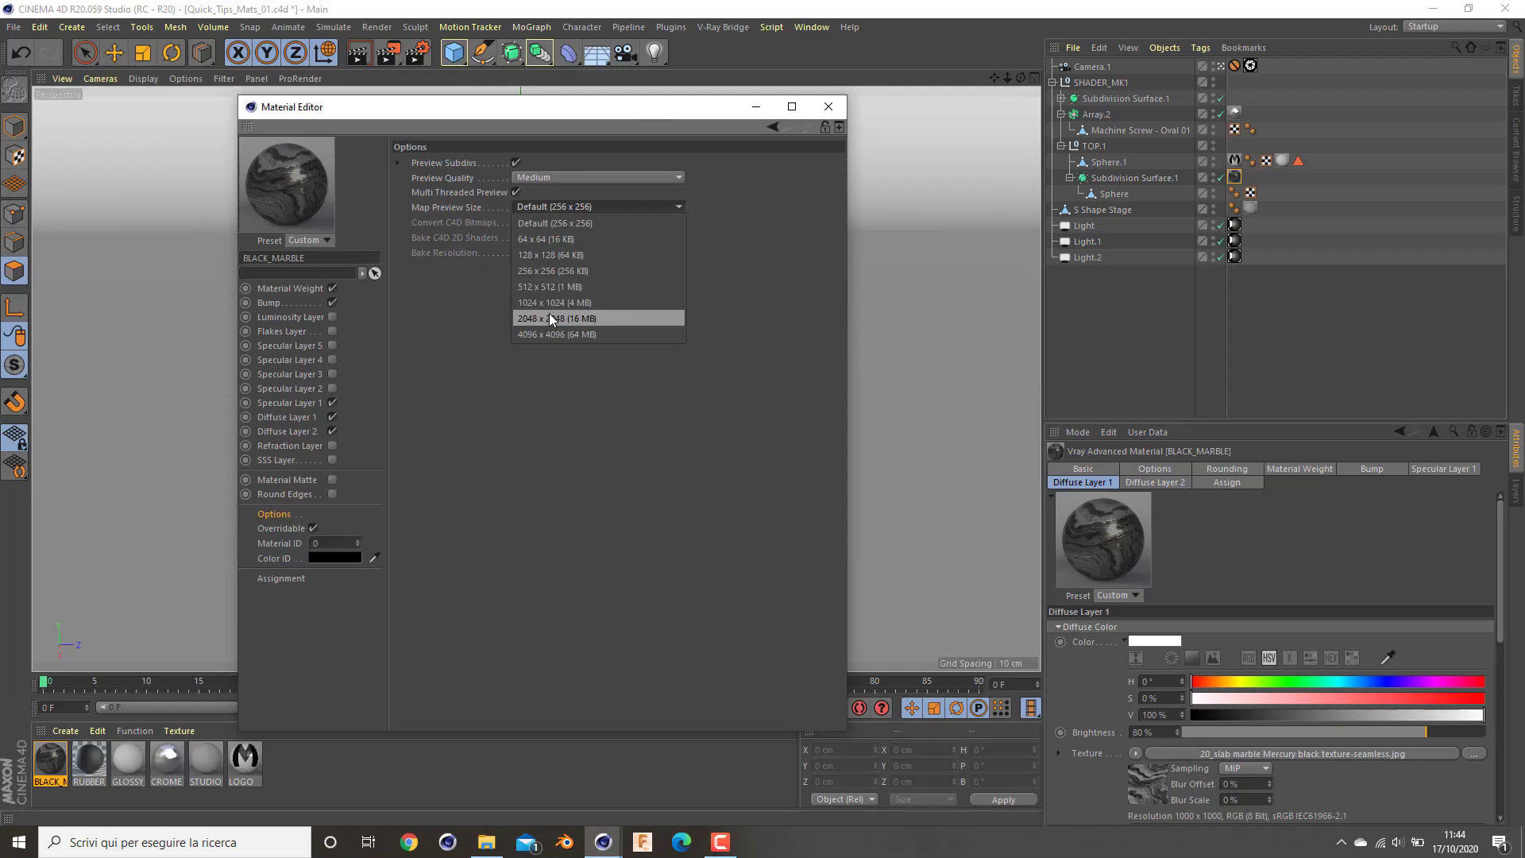
{"action": "left_click", "coordinate": [549, 318]}
{"action": "left_click", "coordinate": [826, 108]}
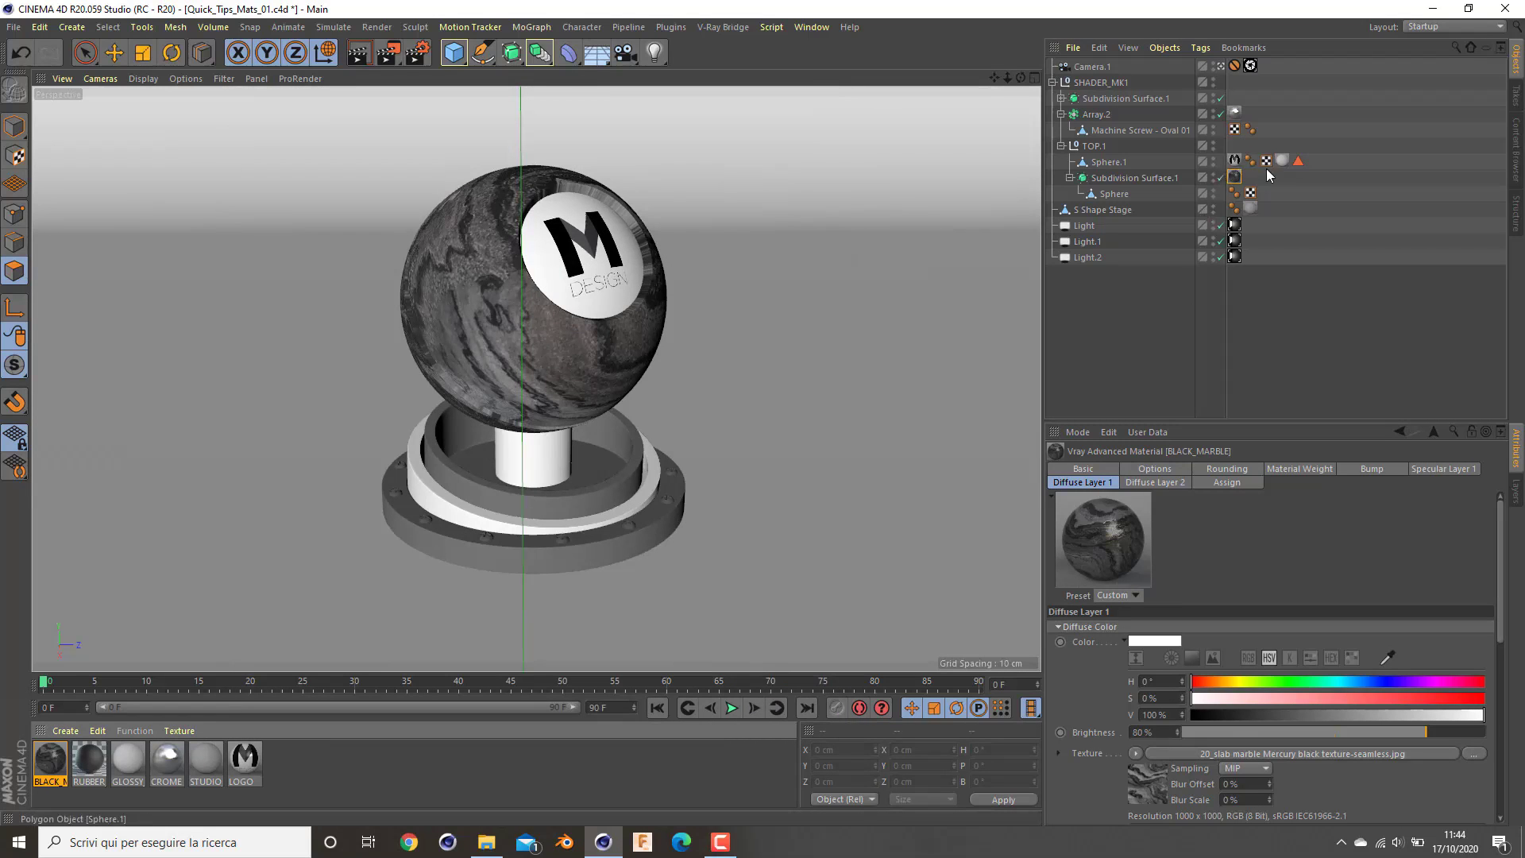
Try Cubic and Cylindrical projections on the texture tag, then revert to UVW Mapping
{"action": "left_click", "coordinate": [1234, 176]}
{"action": "left_click", "coordinate": [1192, 533]}
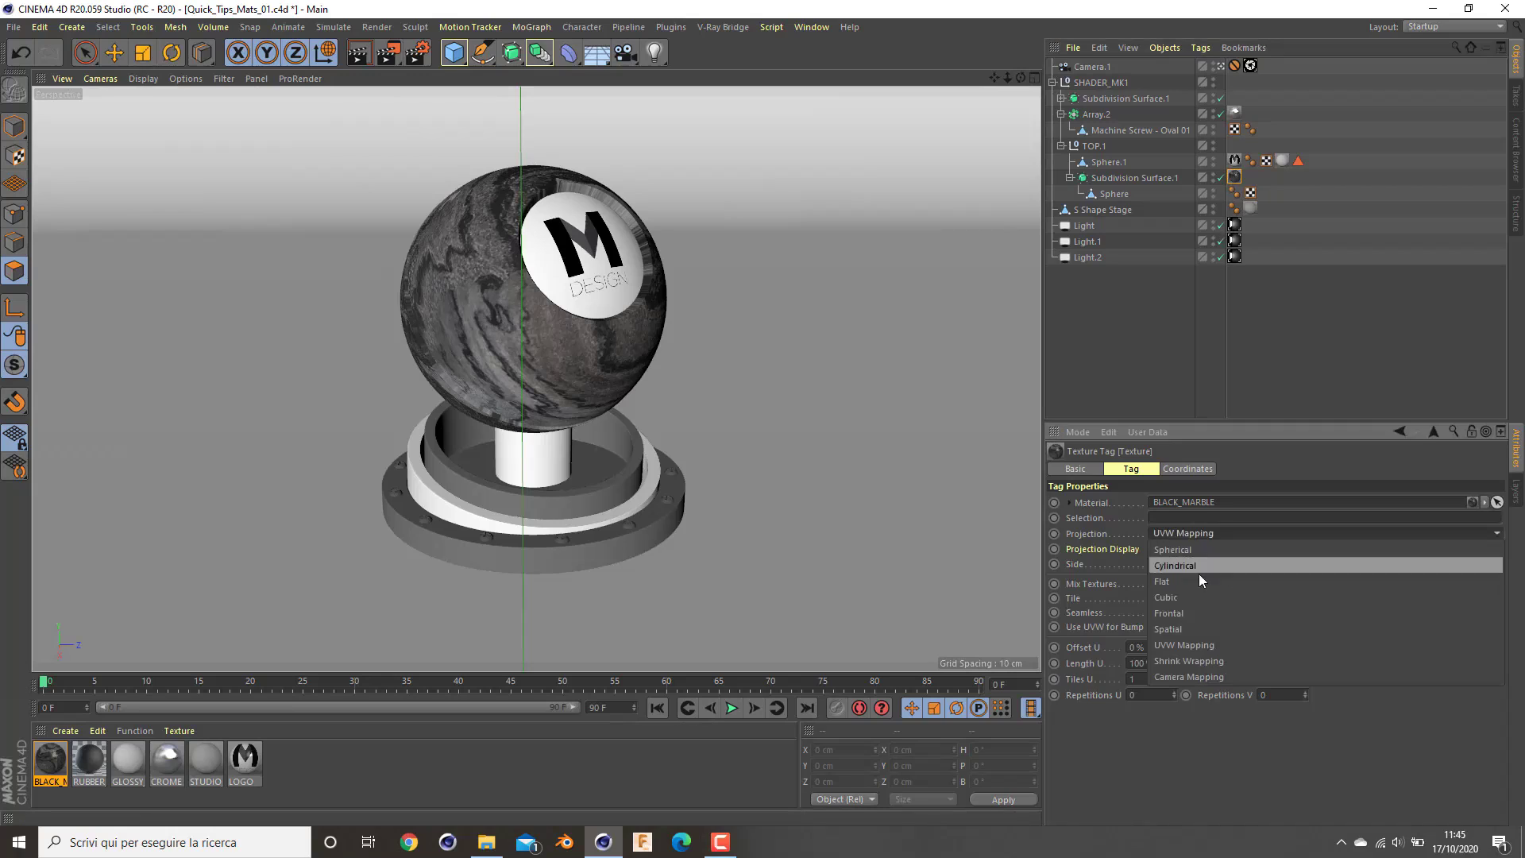
{"action": "left_click", "coordinate": [1197, 597]}
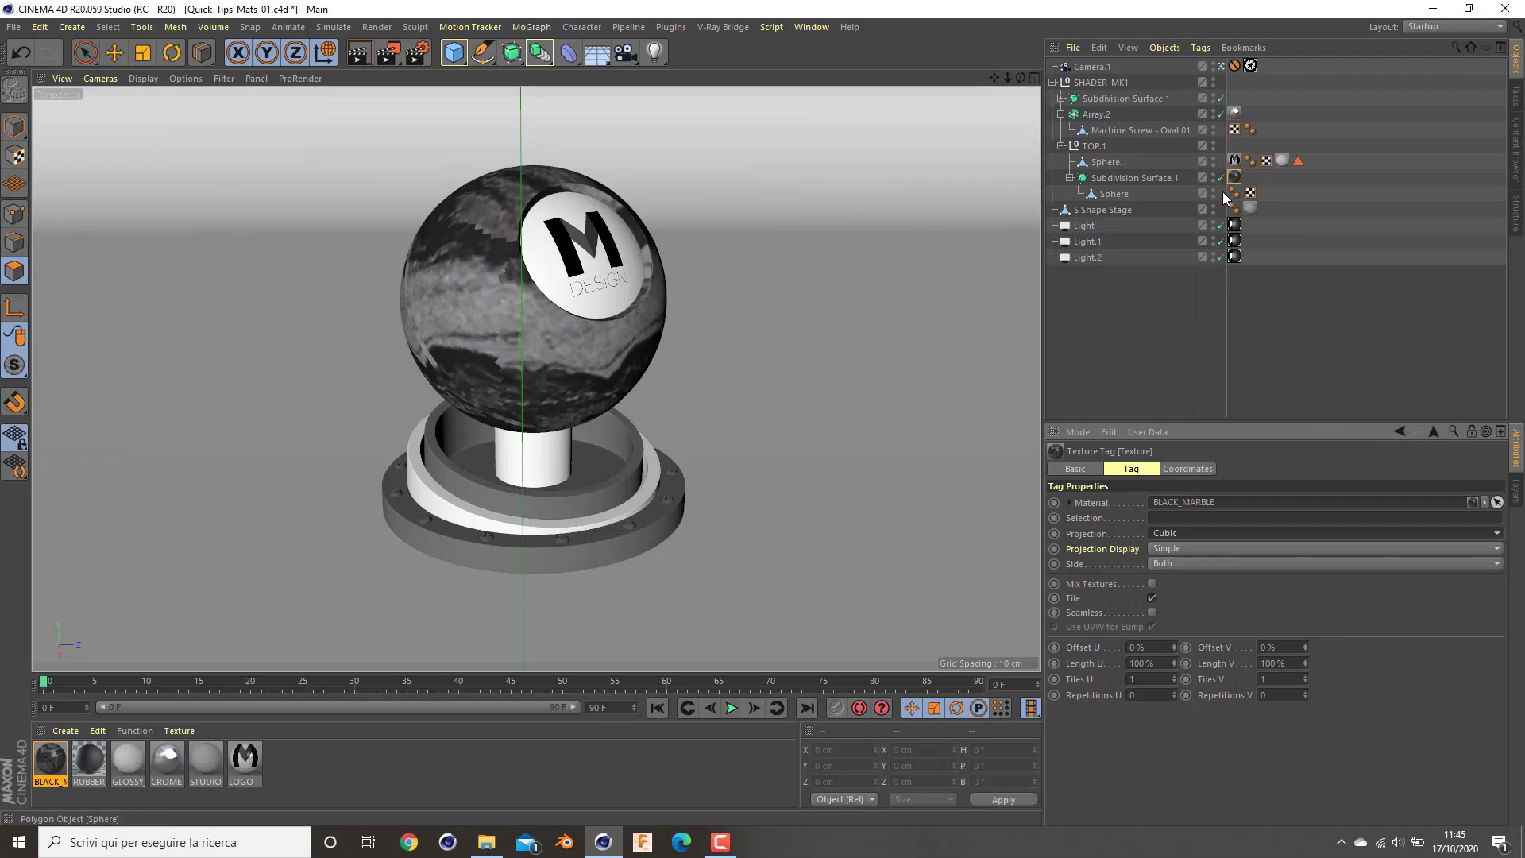
{"action": "left_click", "coordinate": [1169, 537]}
{"action": "left_click", "coordinate": [1184, 565]}
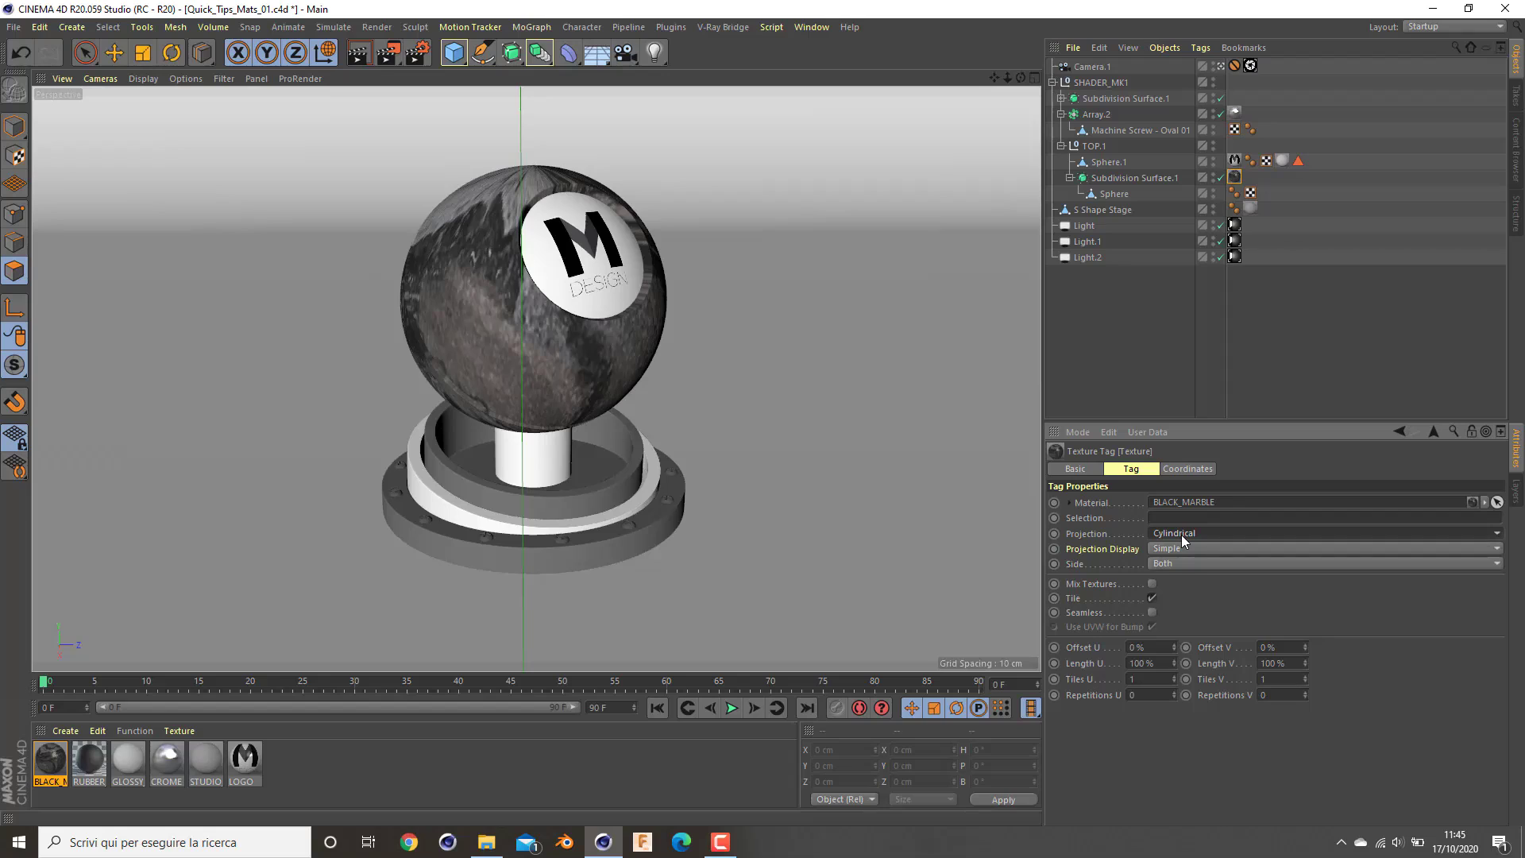
{"action": "left_click", "coordinate": [1180, 535]}
{"action": "left_click", "coordinate": [1152, 659]}
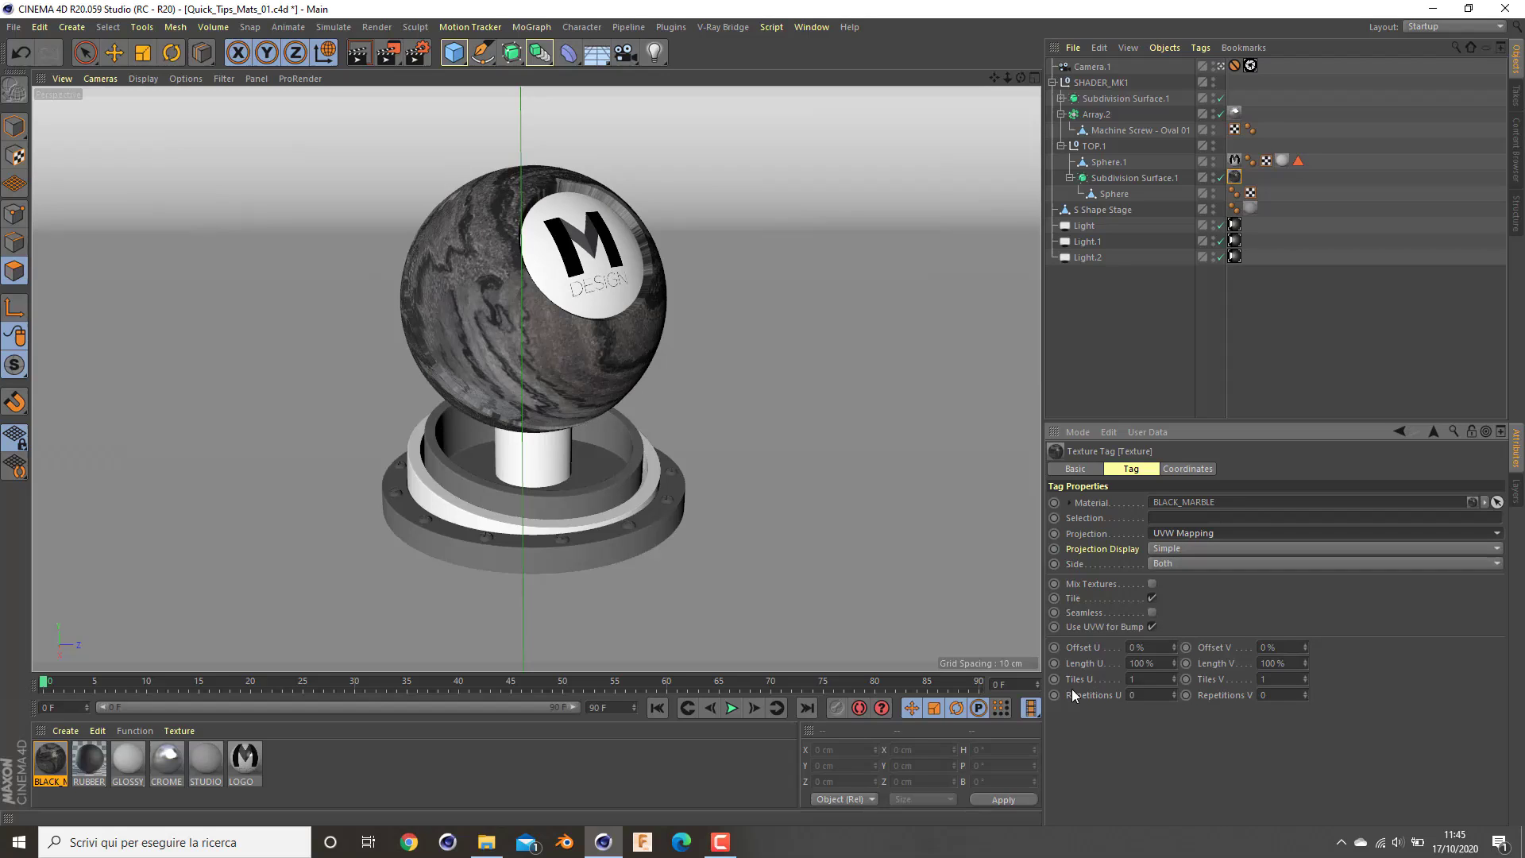
Set the texture tag's tiling to 2 in both U and V
{"action": "left_click", "coordinate": [1152, 612]}
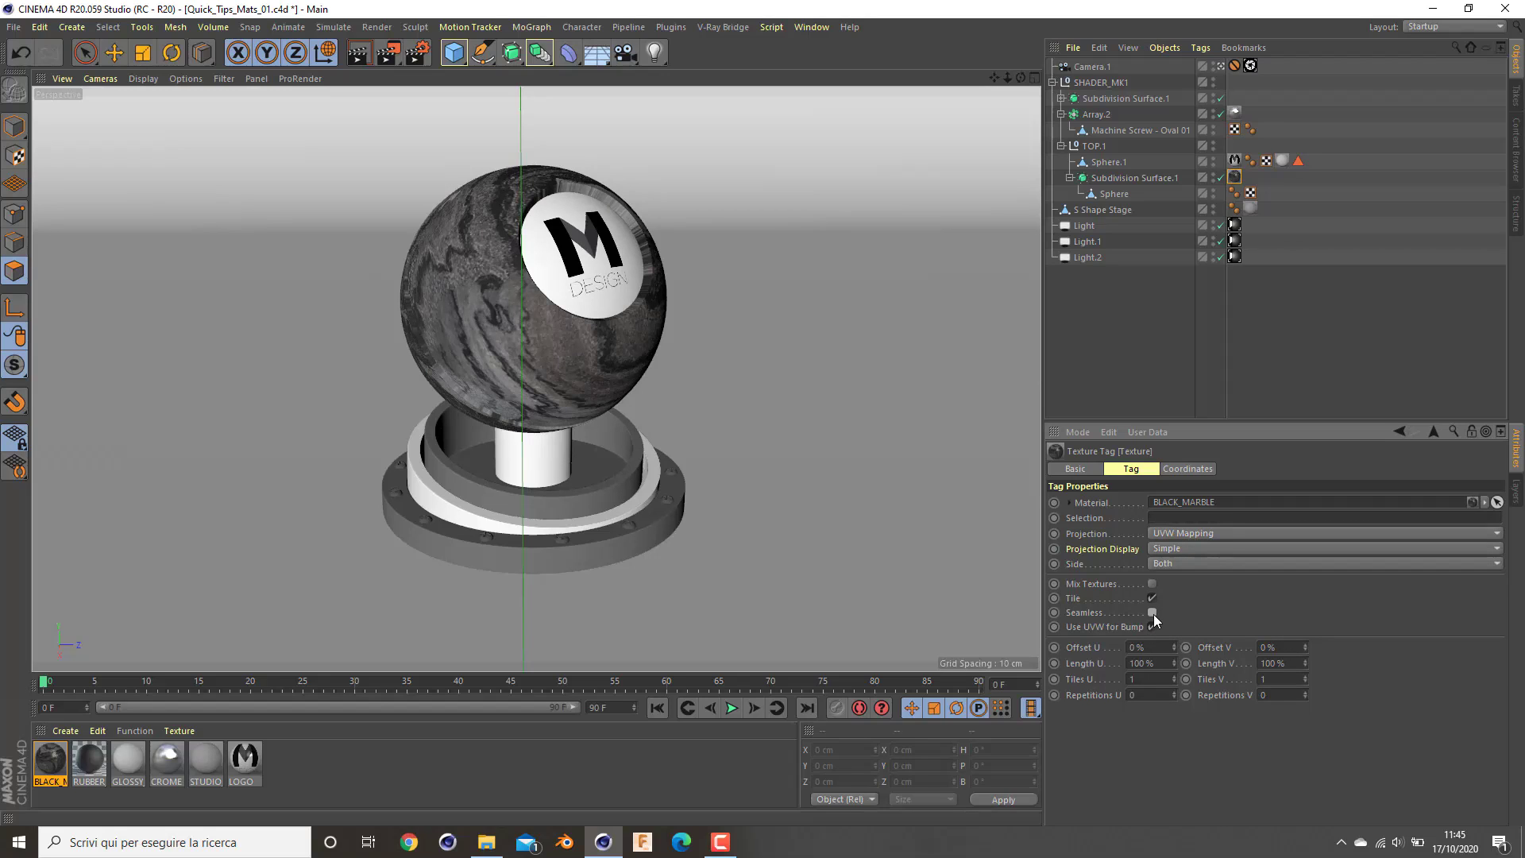
{"action": "double_click", "coordinate": [1143, 679]}
{"action": "type", "text": "2"}
{"action": "key", "text": "Tab"}
{"action": "type", "text": "2"}
{"action": "key", "text": "Return"}
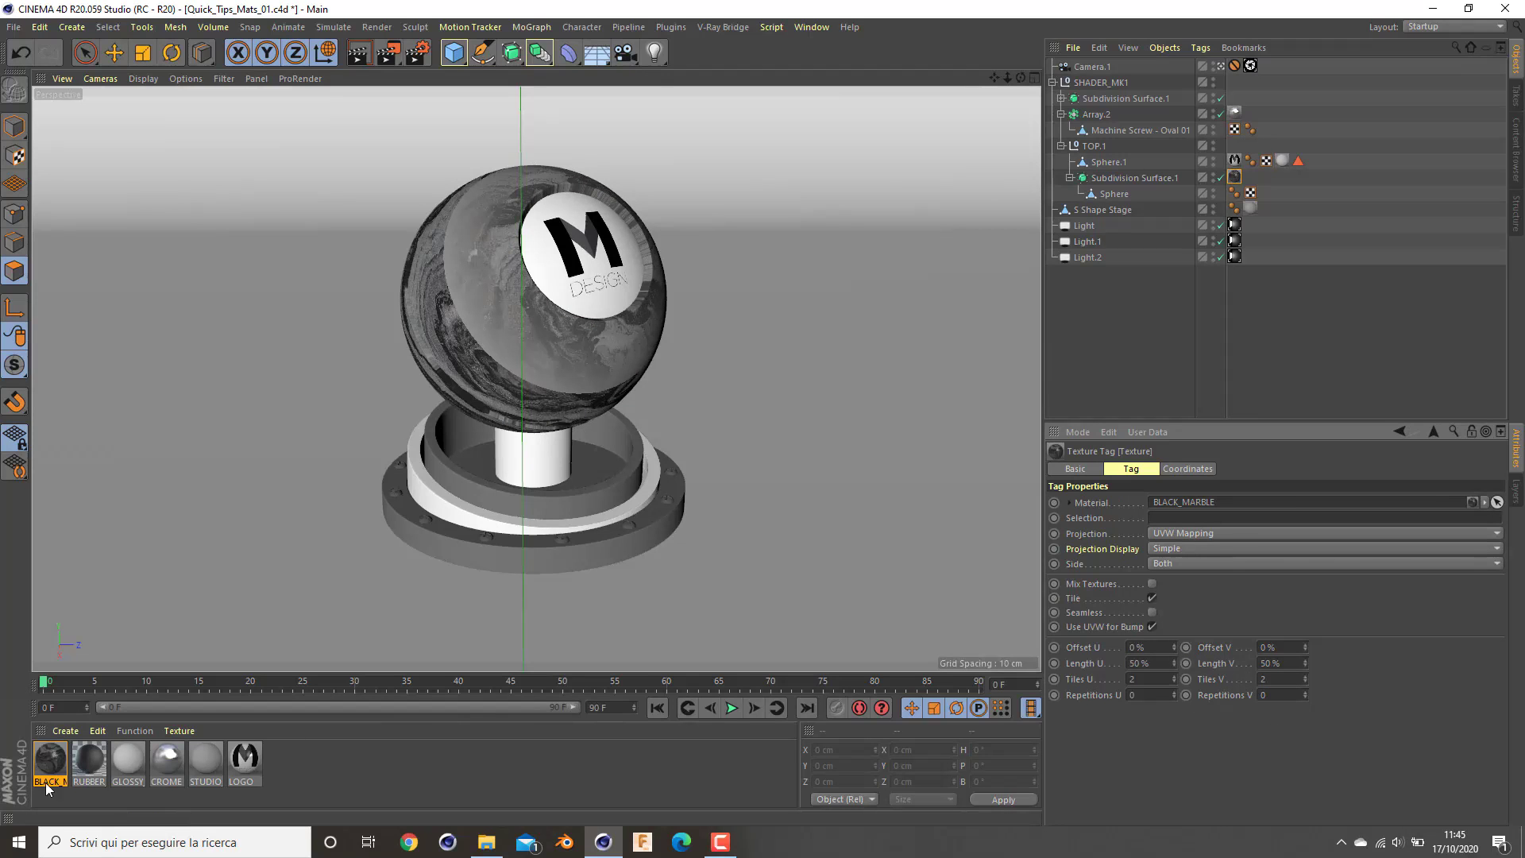
Lower Diffuse Layer 1's Fresnel transparency mix strength in BLACK_MARBLE to about 0.21
{"action": "double_click", "coordinate": [48, 760]}
{"action": "left_click", "coordinate": [310, 417]}
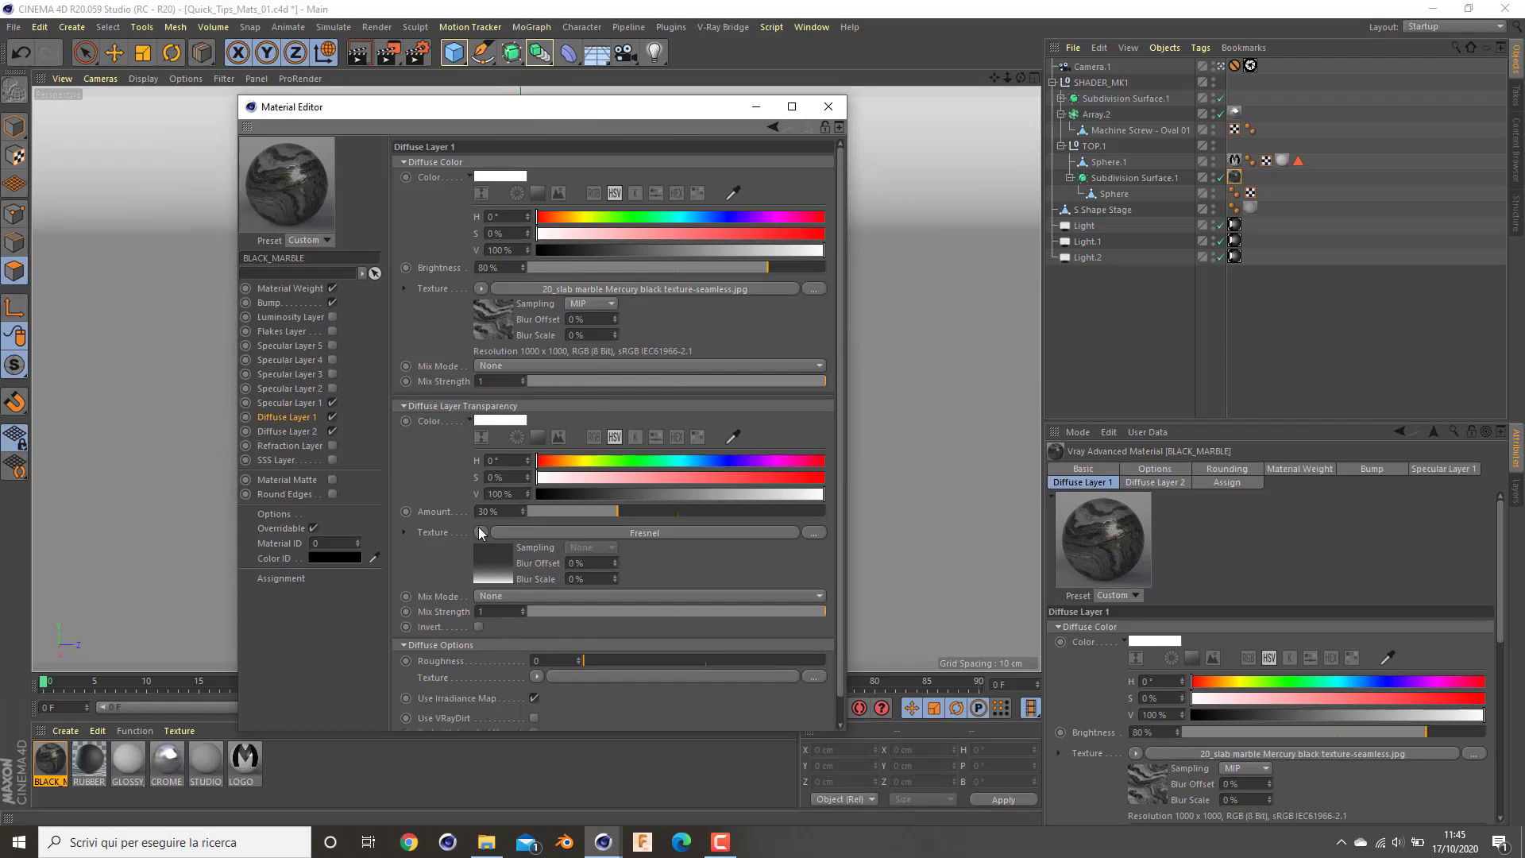
{"action": "left_click_drag", "start_coordinate": [617, 612], "coordinate": [351, 617]}
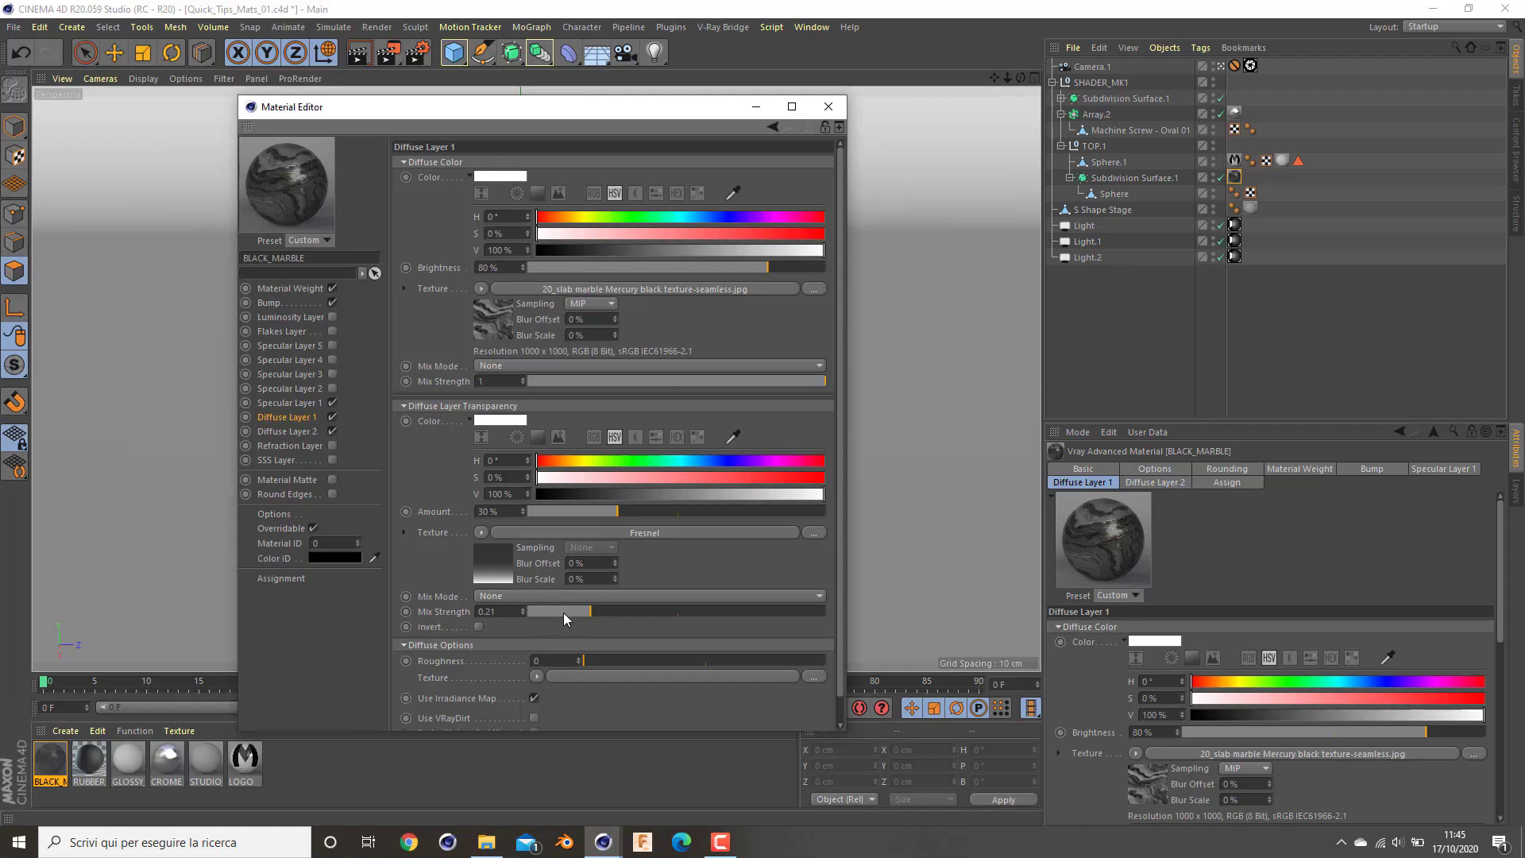
{"action": "left_click", "coordinate": [757, 106]}
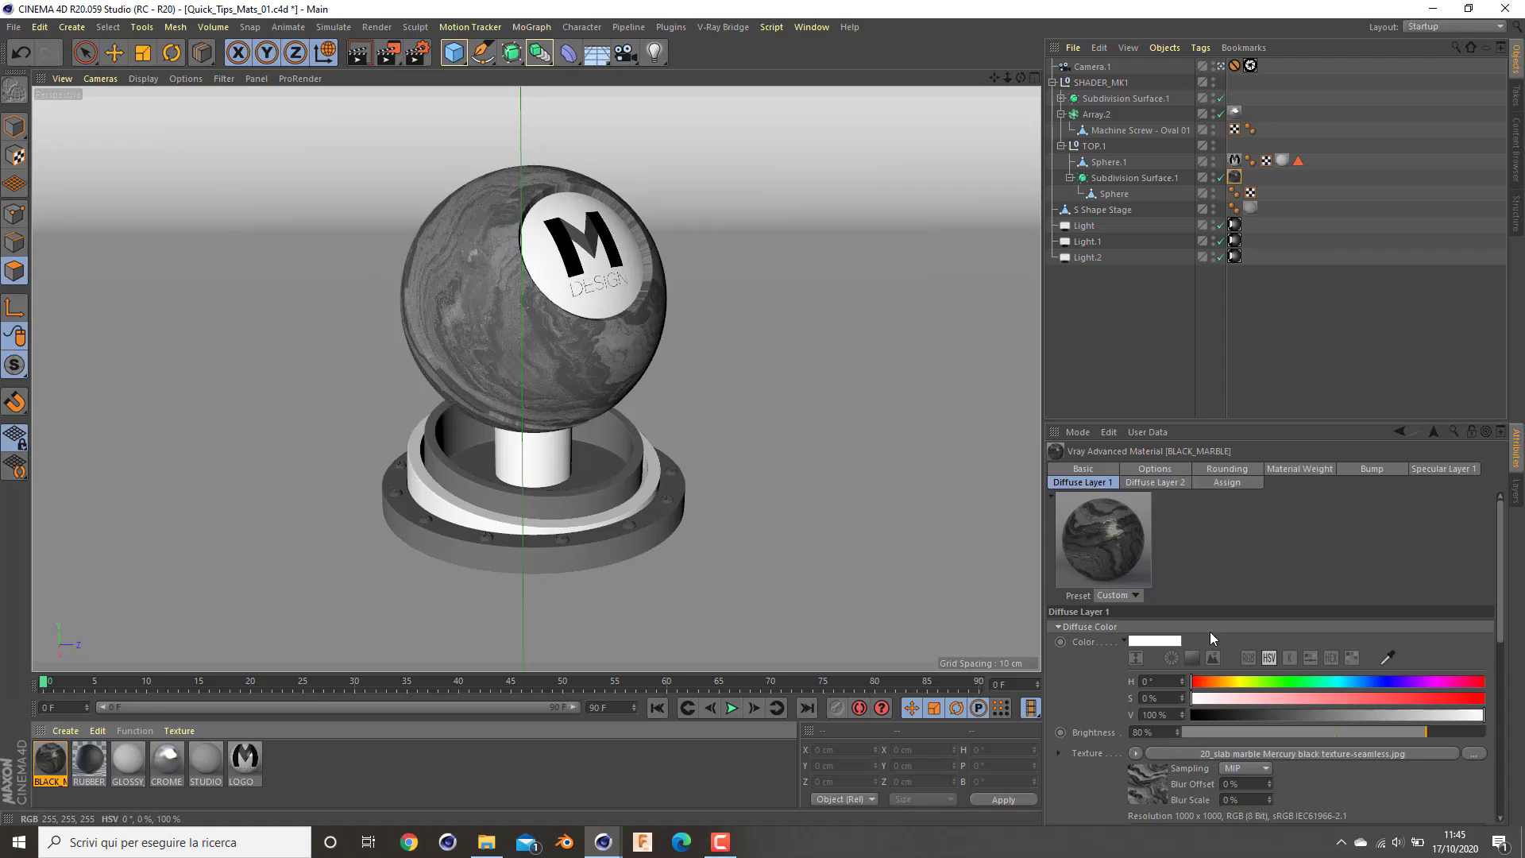
Shift the marble texture's Offset U to 40%, leaving Seamless off
{"action": "left_click", "coordinate": [1234, 177]}
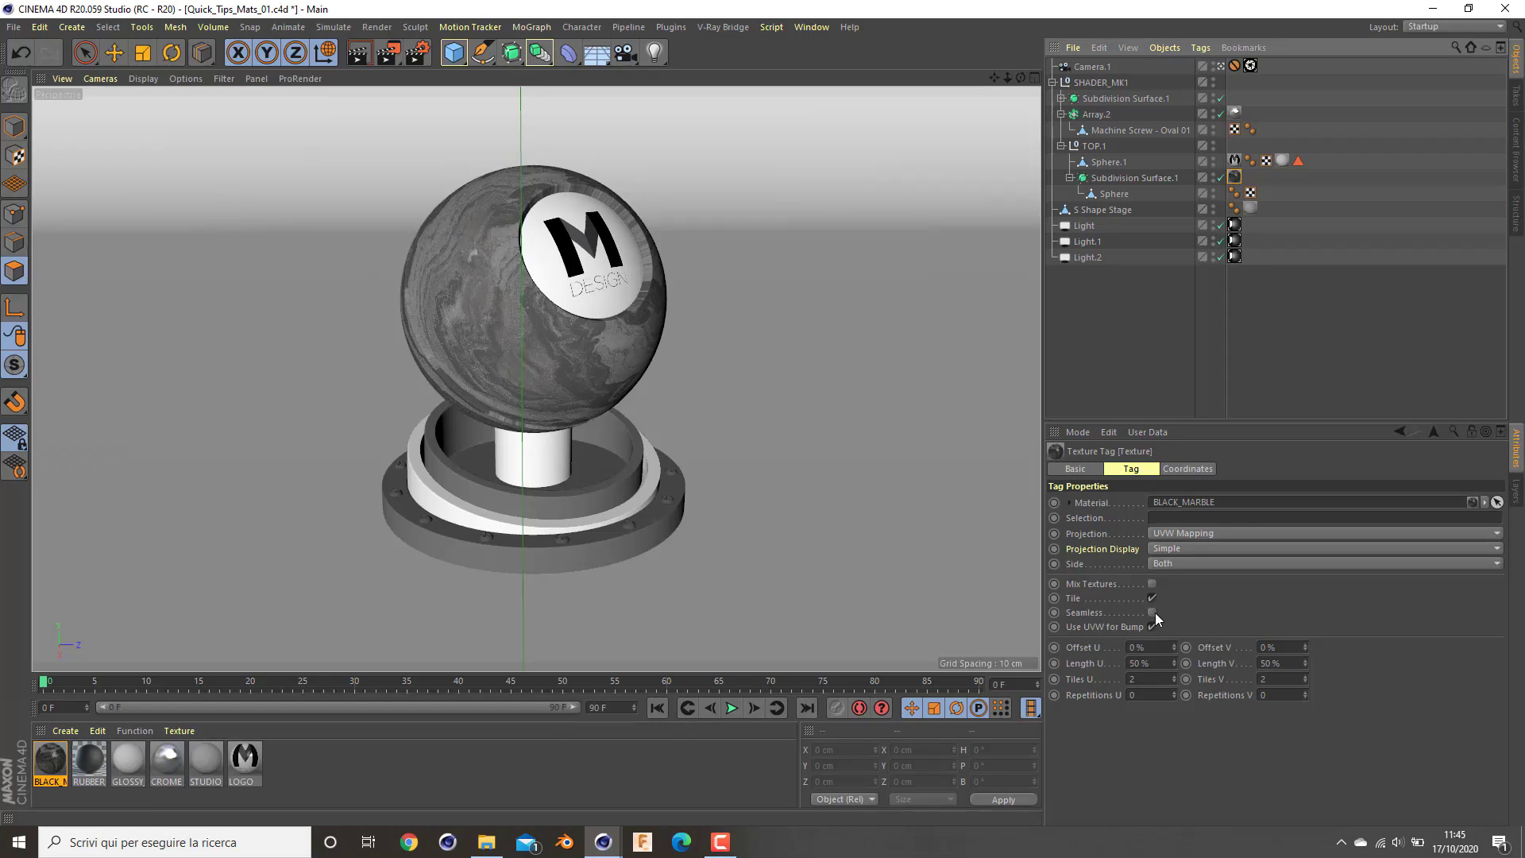
{"action": "left_click", "coordinate": [1155, 613]}
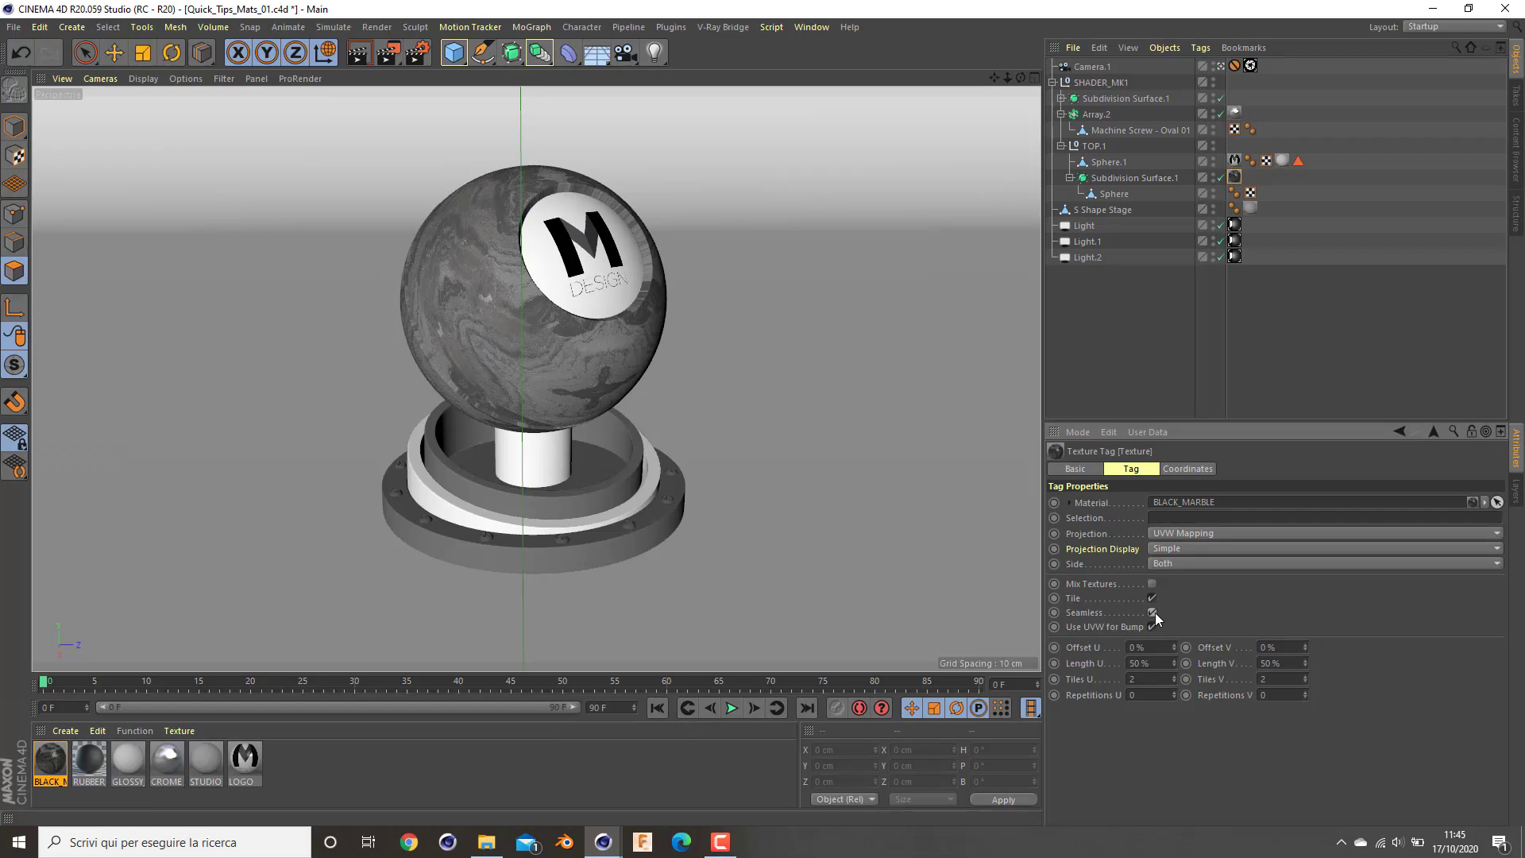
{"action": "left_click", "coordinate": [1155, 613]}
{"action": "mouse_move", "coordinate": [1176, 645]}
{"action": "left_mouse_down"}
{"action": "mouse_move", "coordinate": [1176, 619]}
{"action": "mouse_move", "coordinate": [1173, 639]}
{"action": "left_mouse_up"}
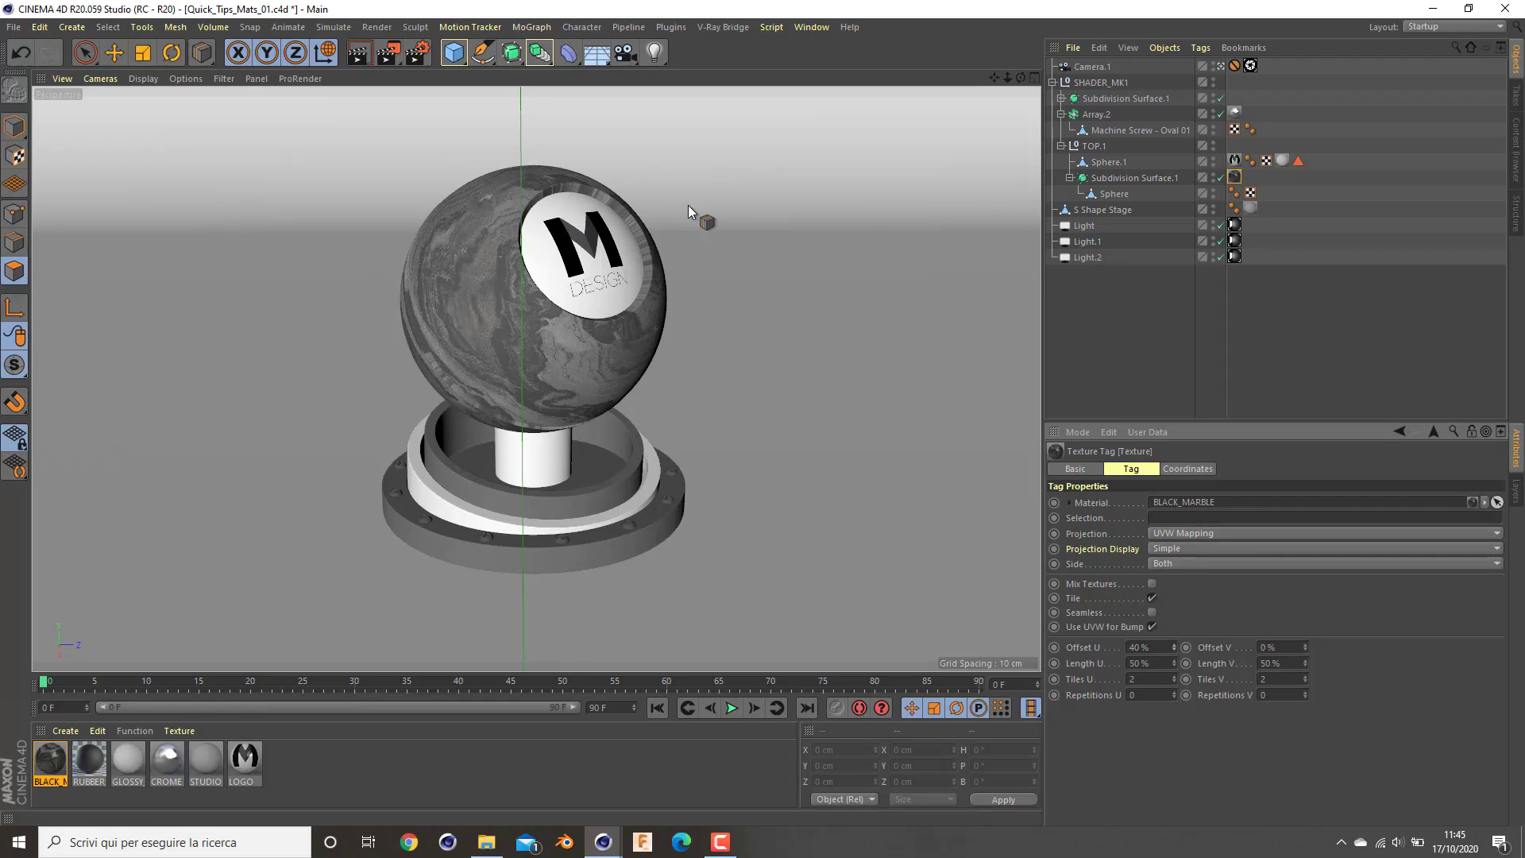
Check BLACK_MARBLE in the Material Editor, save the scene, and bring up Render Settings
{"action": "left_click", "coordinate": [50, 750]}
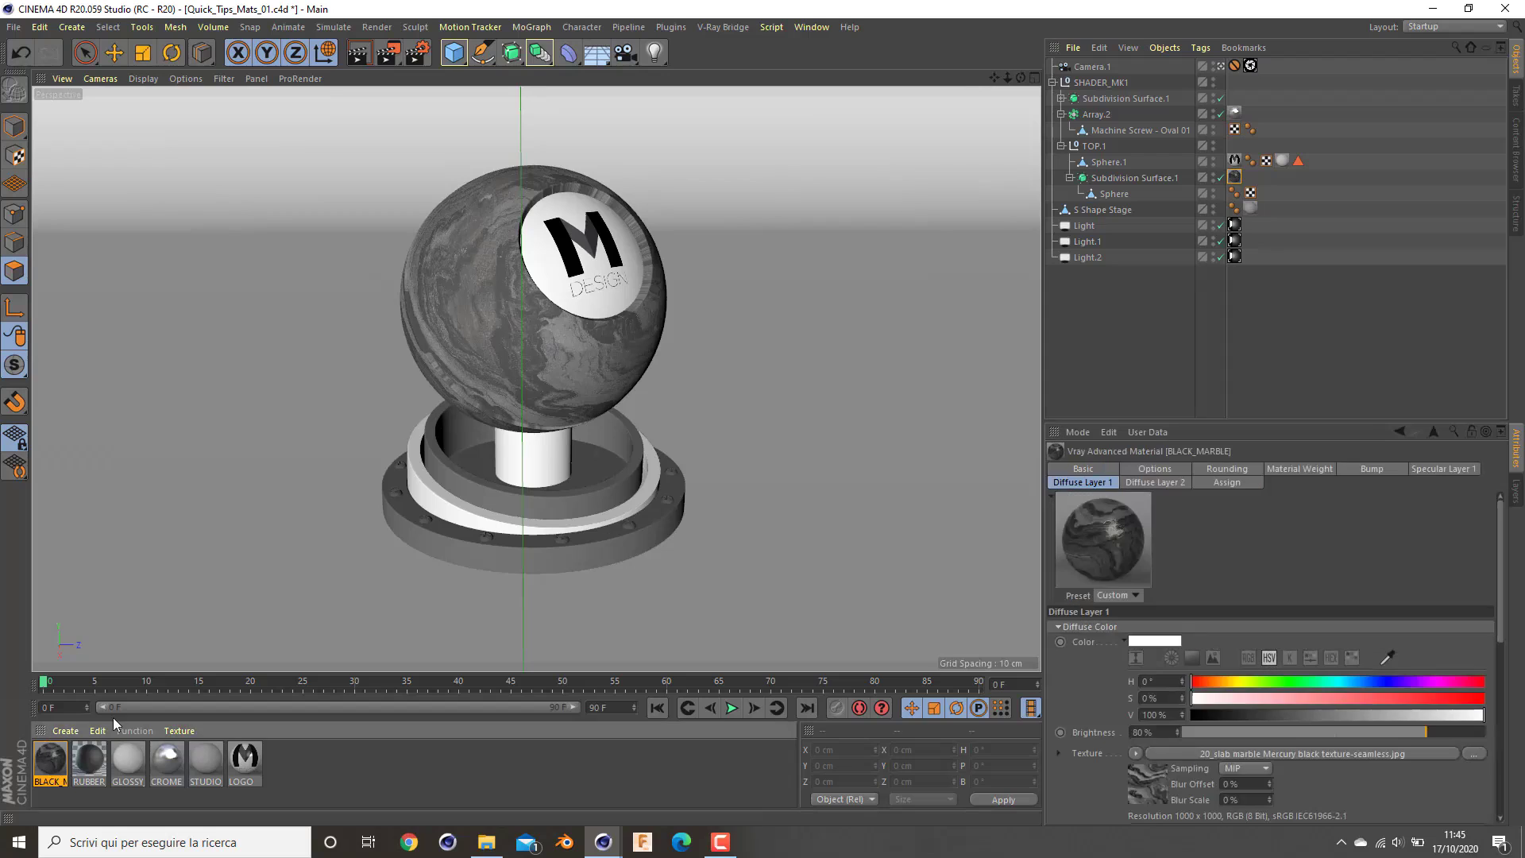
{"action": "double_click", "coordinate": [60, 769]}
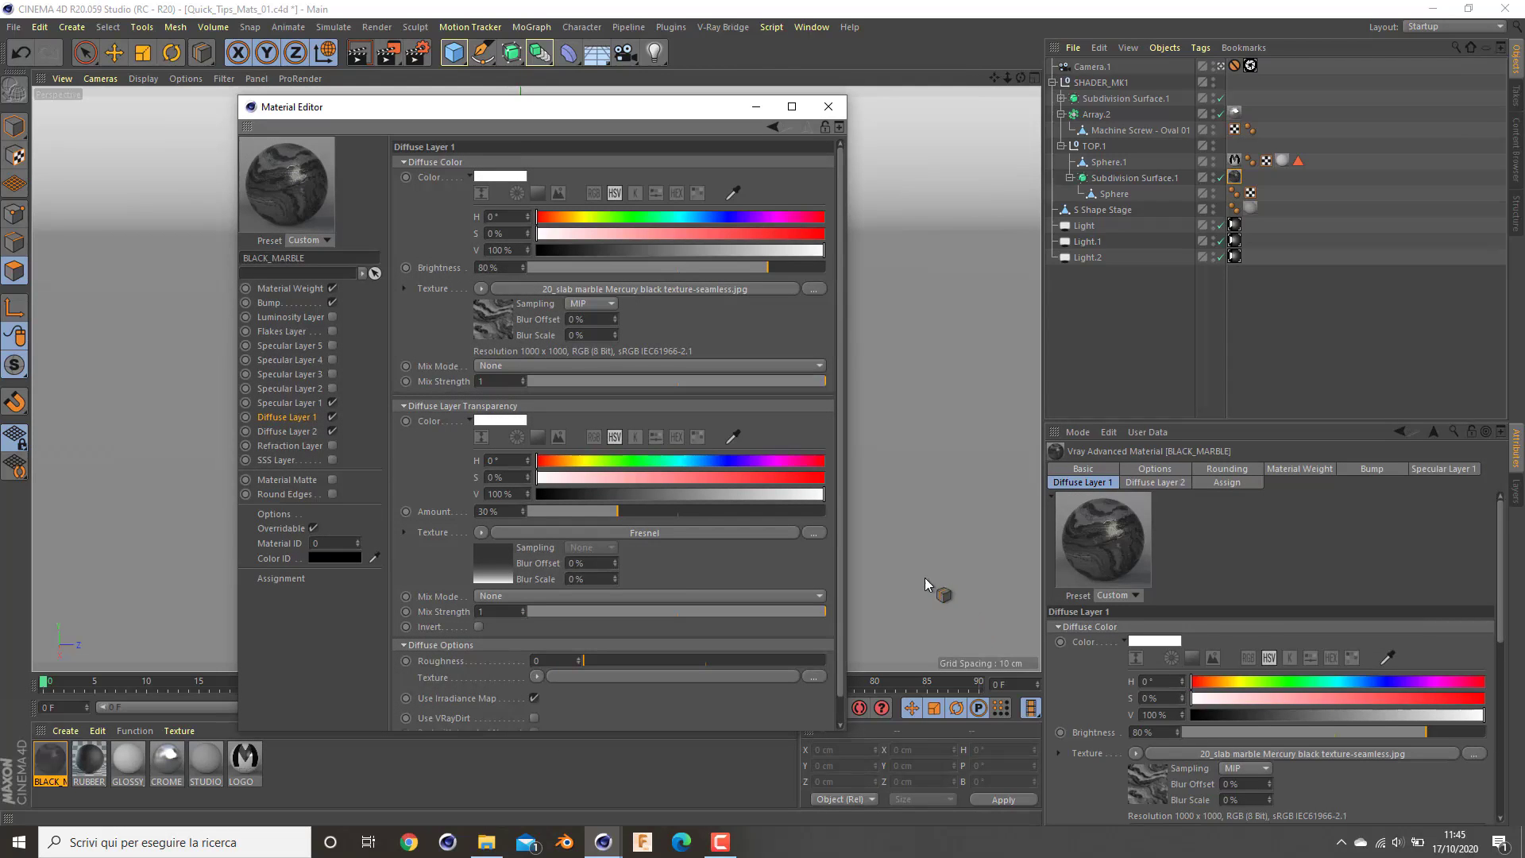
{"action": "left_click", "coordinate": [827, 106]}
{"action": "key", "text": "ctrl+s"}
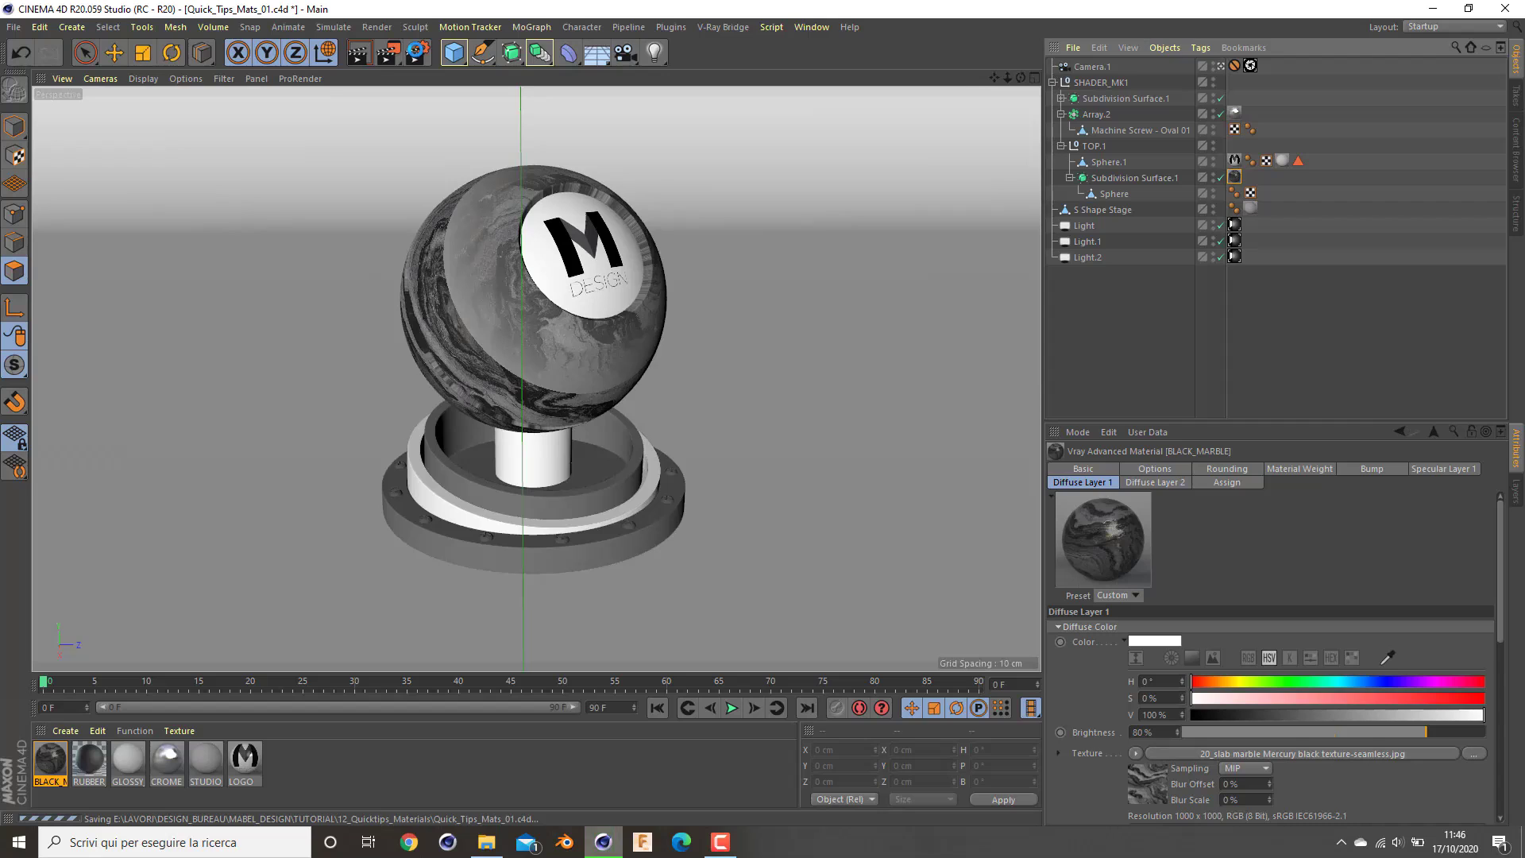
{"action": "key", "text": "ctrl+b"}
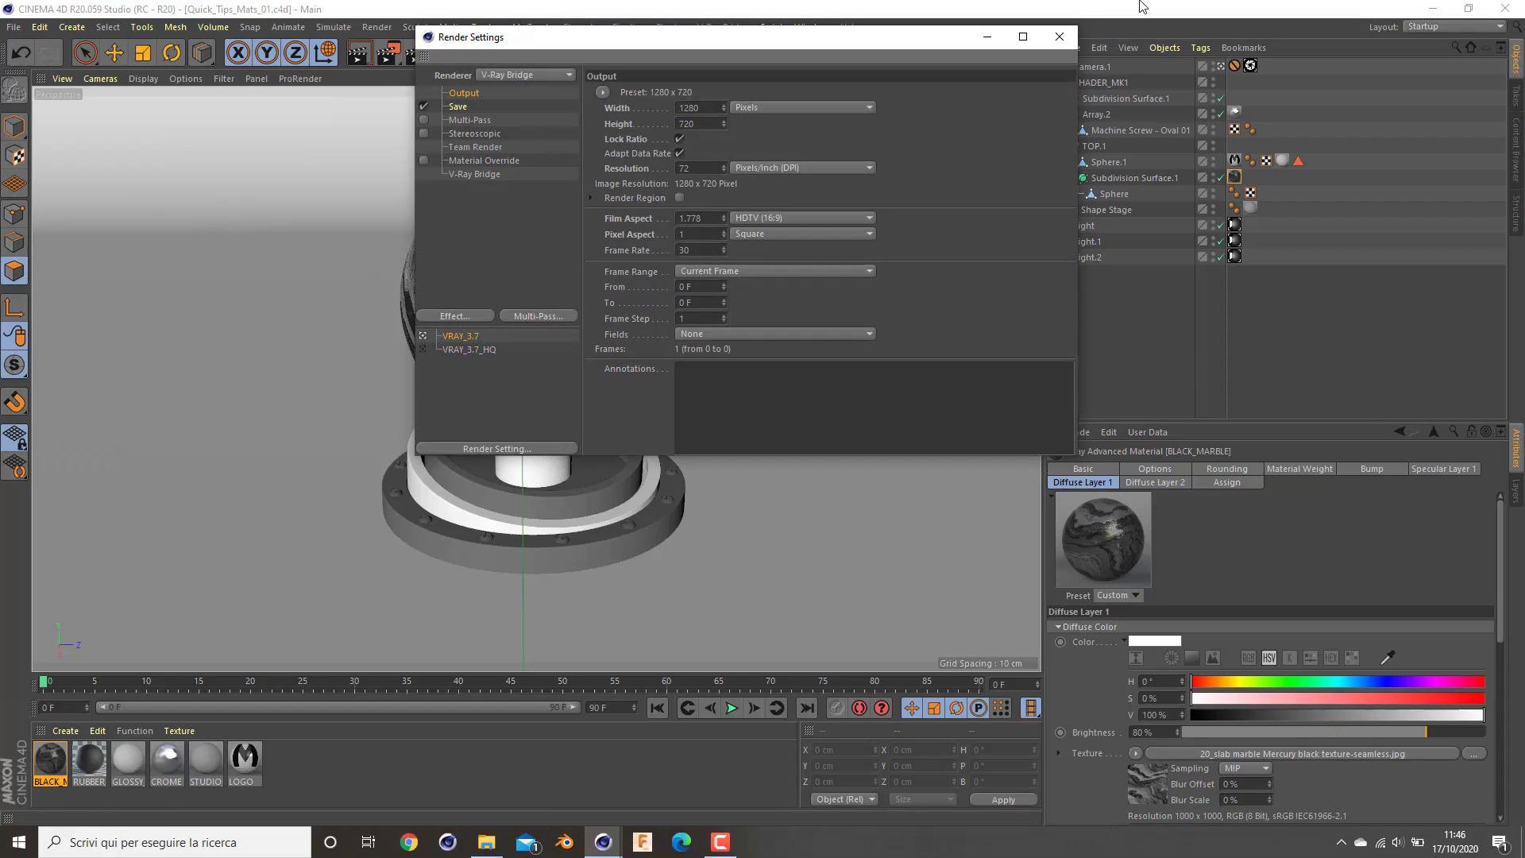
Switch V-Ray Bridge's primary GI engine from Irradiance Map to Brute Force and save
{"action": "left_click", "coordinate": [1059, 36]}
{"action": "left_click", "coordinate": [413, 53]}
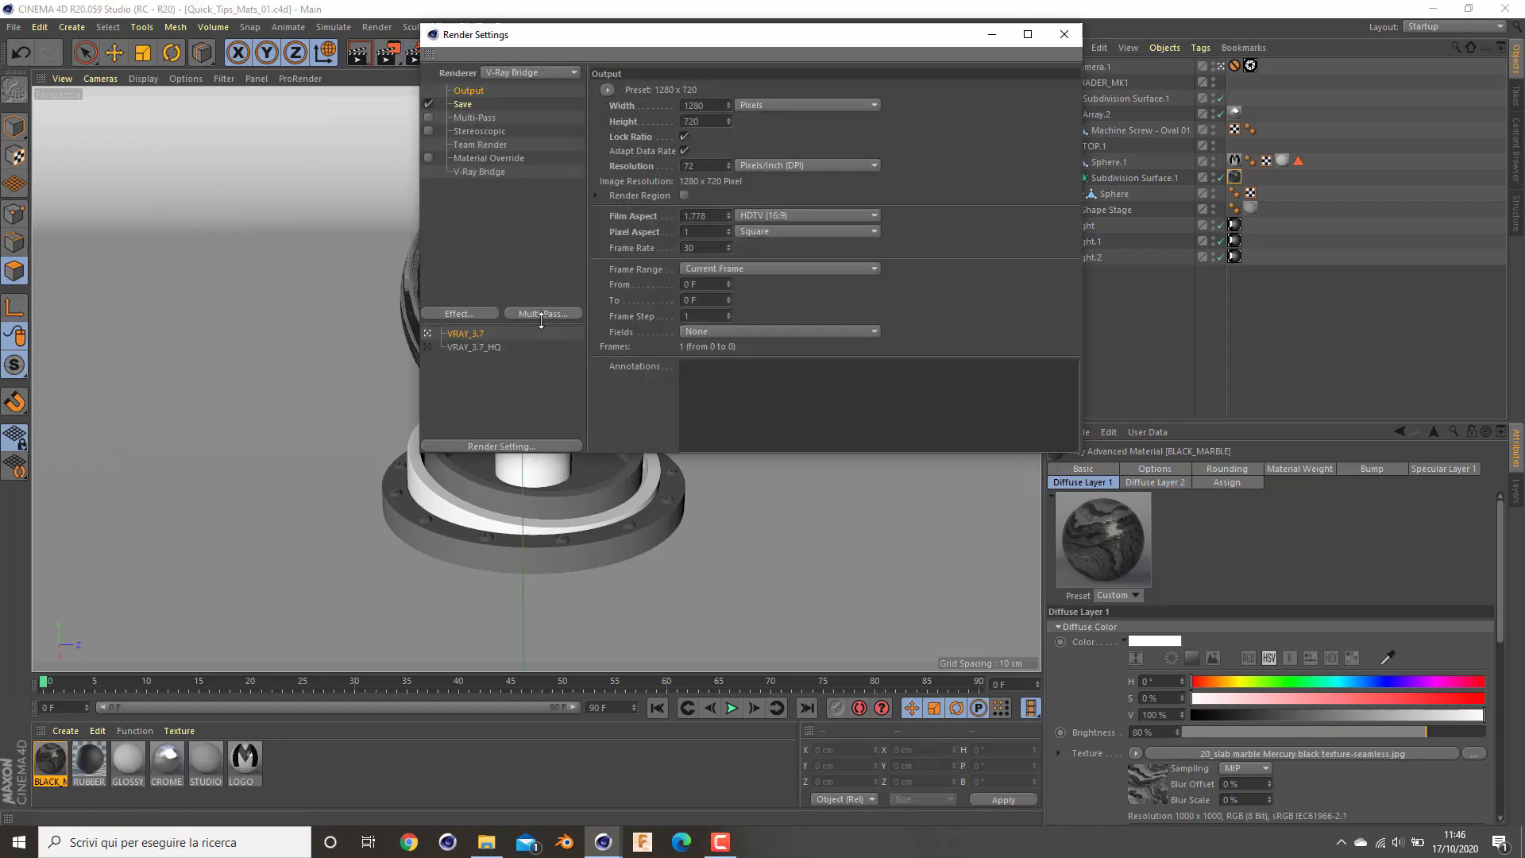
{"action": "left_click", "coordinate": [464, 171]}
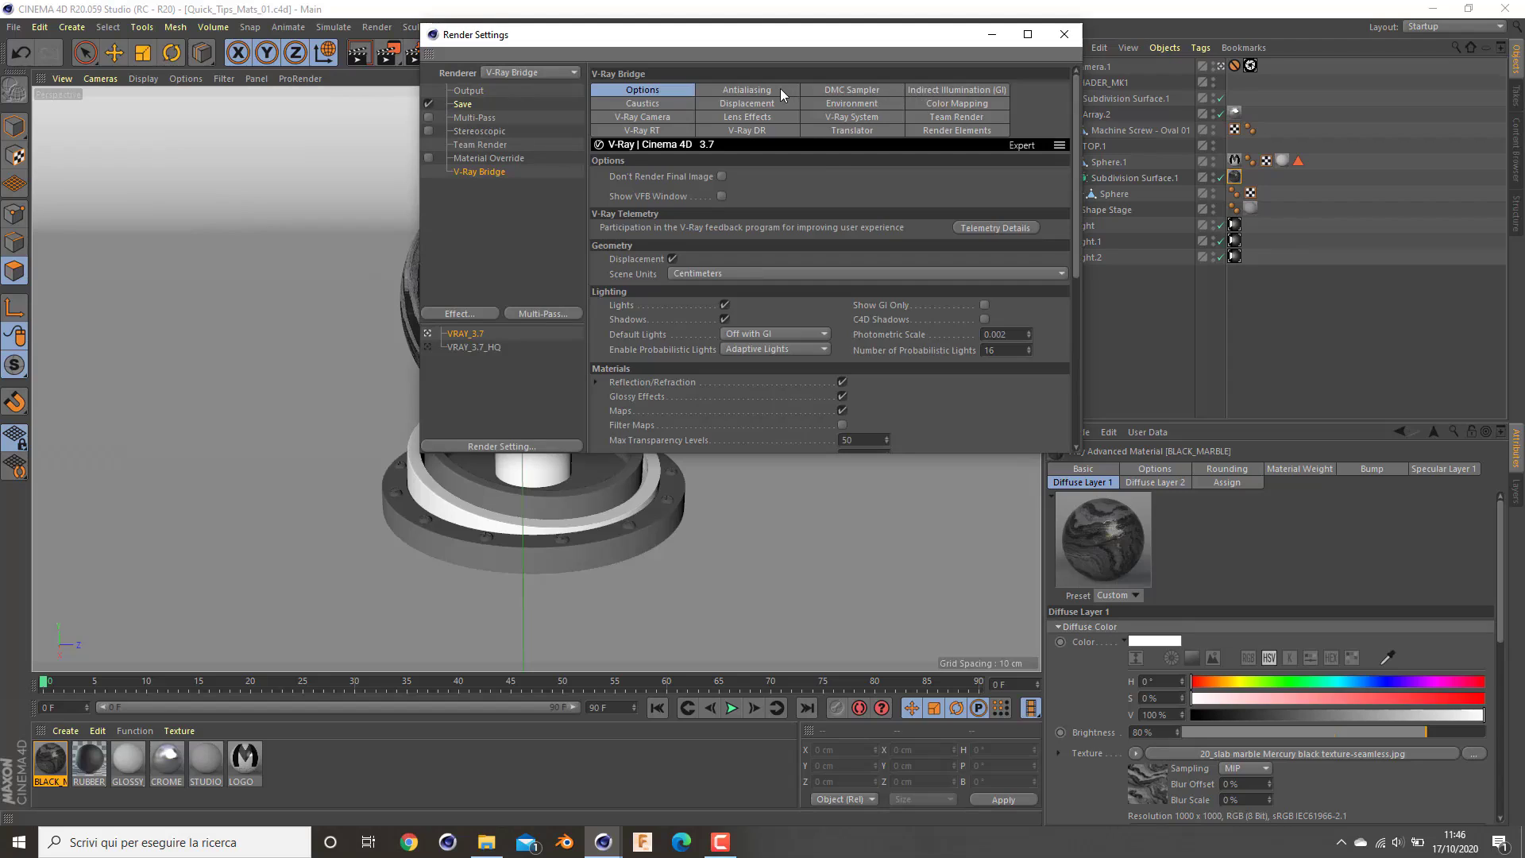
{"action": "left_click", "coordinate": [780, 90]}
{"action": "left_click", "coordinate": [947, 90]}
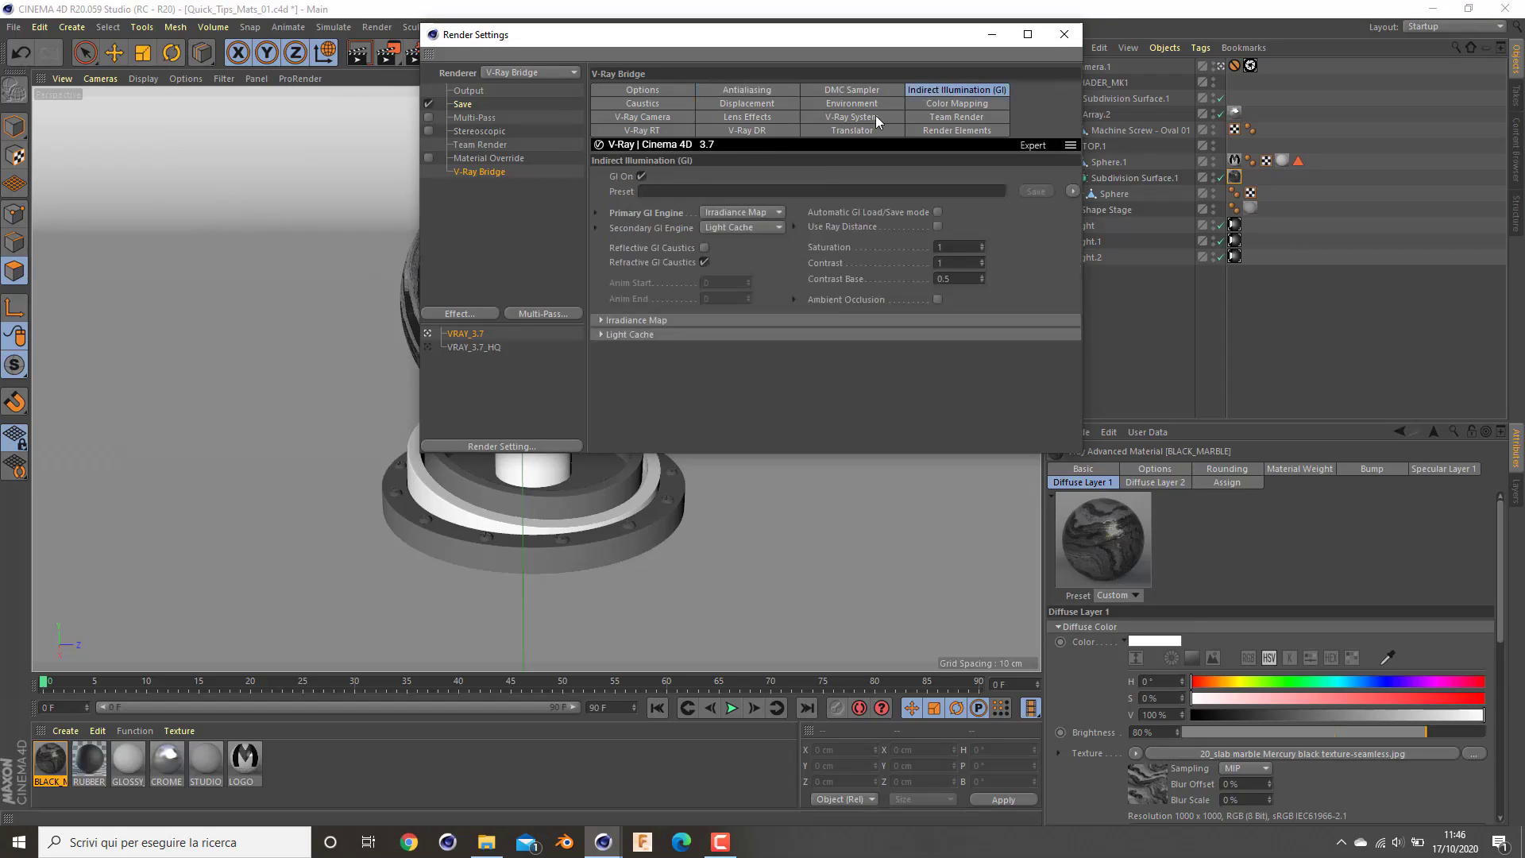
{"action": "left_click", "coordinate": [745, 213]}
{"action": "left_click", "coordinate": [739, 256]}
{"action": "left_click", "coordinate": [1065, 35]}
{"action": "key", "text": "ctrl+s"}
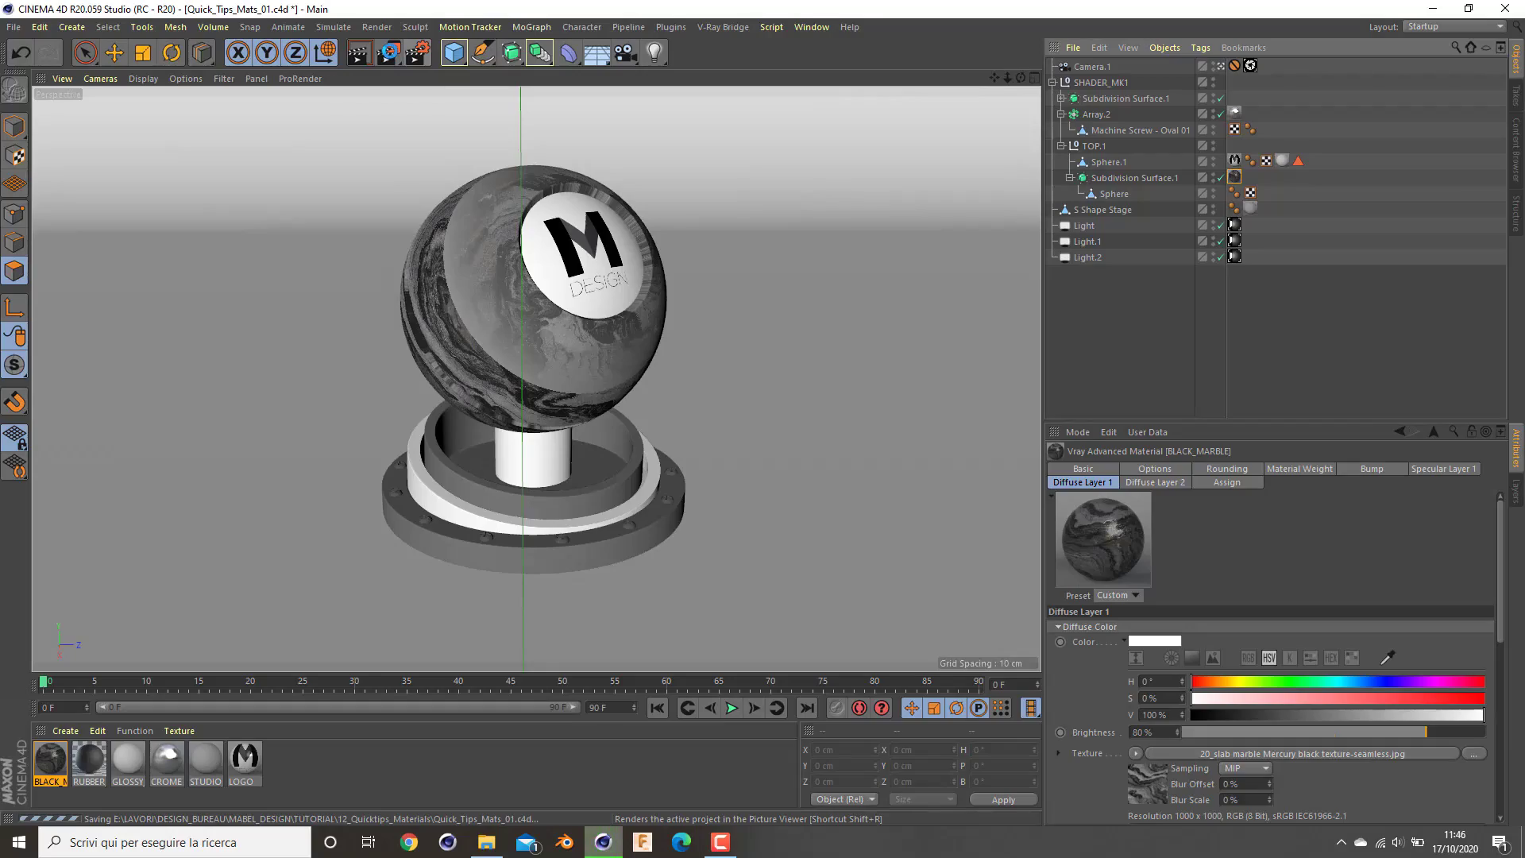
Run a V-Ray test render of the marble sphere, stop it, and open BLACK_MARBLE's Bump settings
{"action": "left_click", "coordinate": [417, 52]}
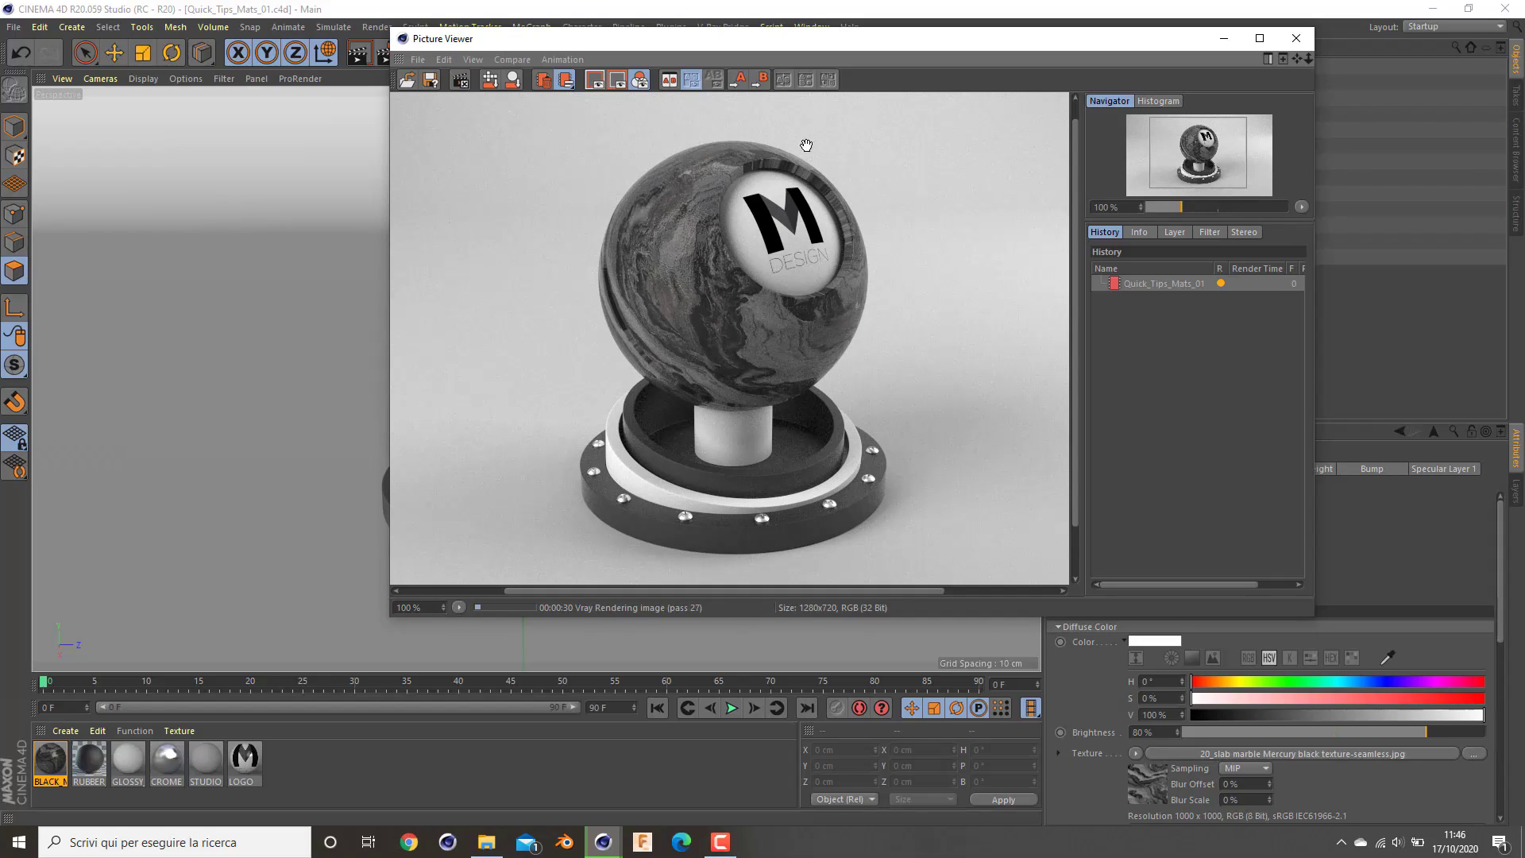
{"action": "left_click", "coordinate": [1289, 45]}
{"action": "left_click", "coordinate": [802, 474]}
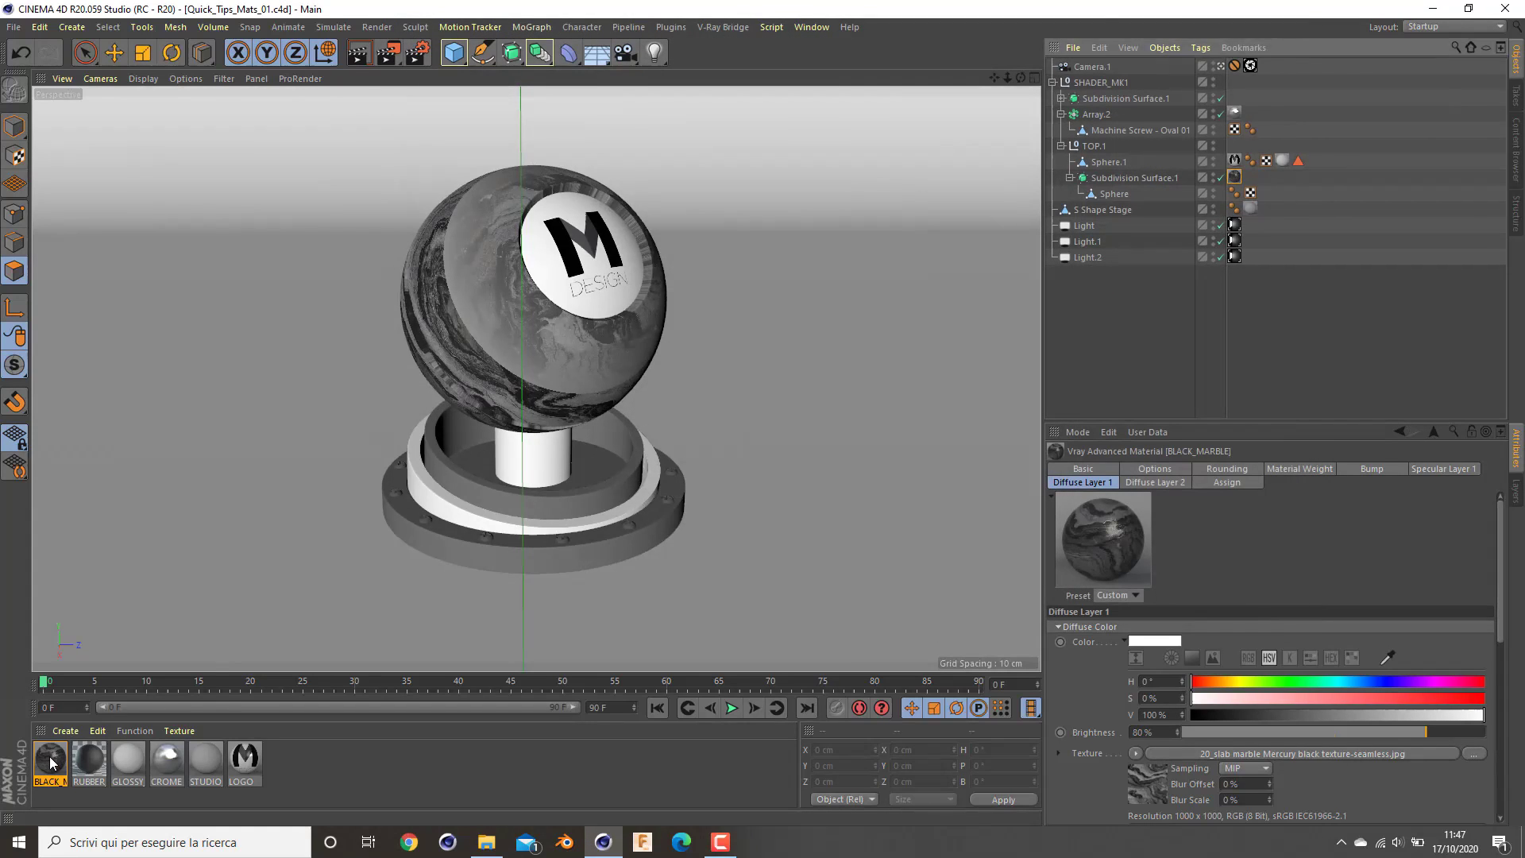
{"action": "double_click", "coordinate": [50, 757]}
{"action": "left_click", "coordinate": [274, 302]}
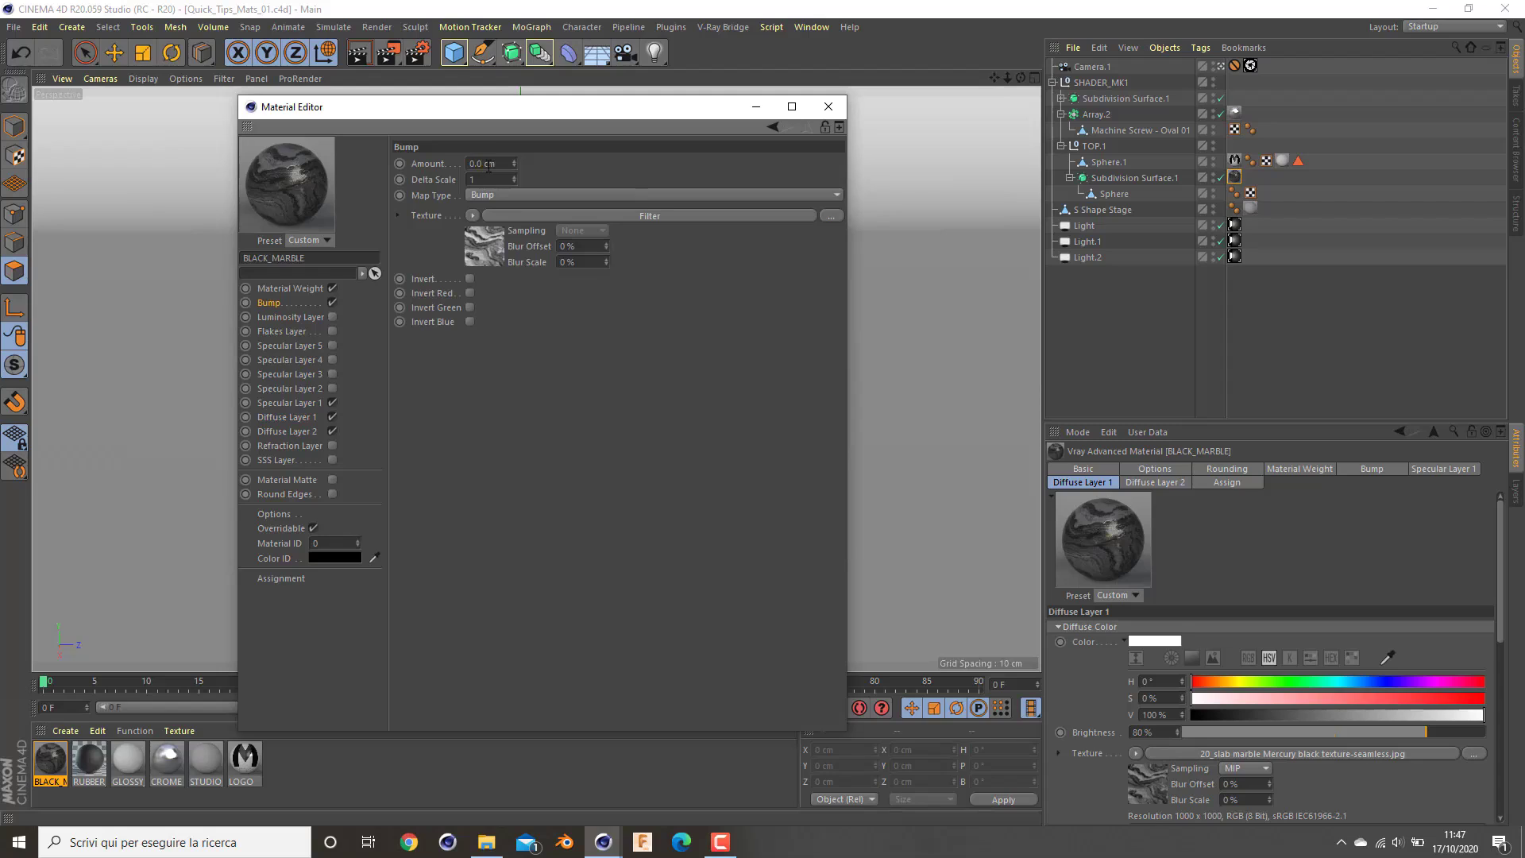
Set BLACK_MARBLE's bump amount to 0.025 cm and Specular Layer 1's Fresnel IOR to 1.6
{"action": "type", "text": "25"}
{"action": "key", "text": "Return"}
{"action": "left_click", "coordinate": [313, 404]}
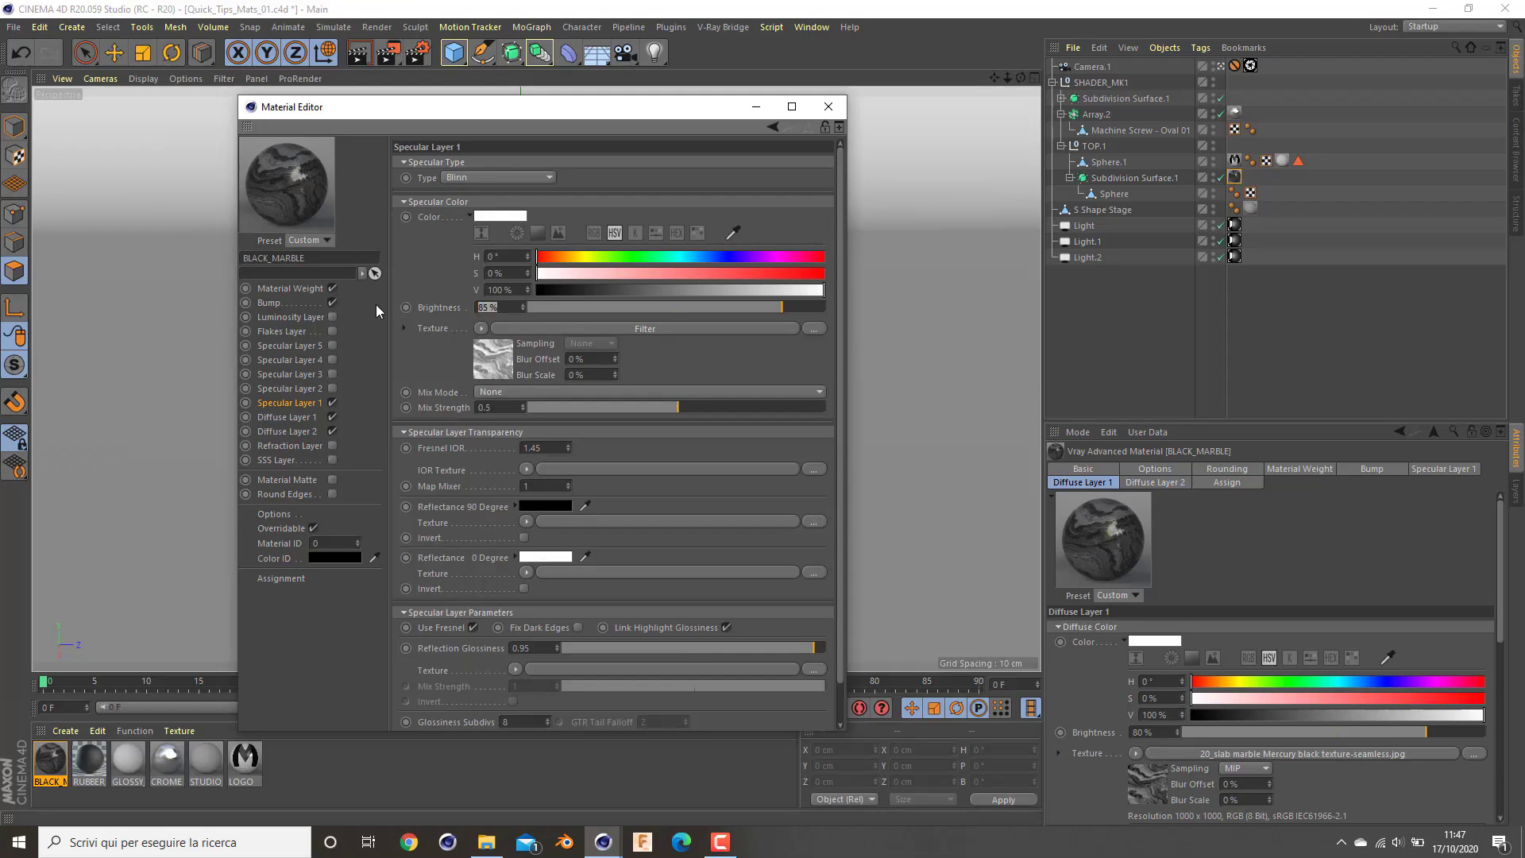
{"action": "left_click", "coordinate": [554, 443]}
{"action": "key", "text": "Return"}
{"action": "left_click_drag", "start_coordinate": [515, 312], "coordinate": [192, 306]}
Re-render the sphere with V-Ray, zooming and panning to inspect the marble, then reopen BLACK_MARBLE
{"action": "left_click", "coordinate": [829, 106]}
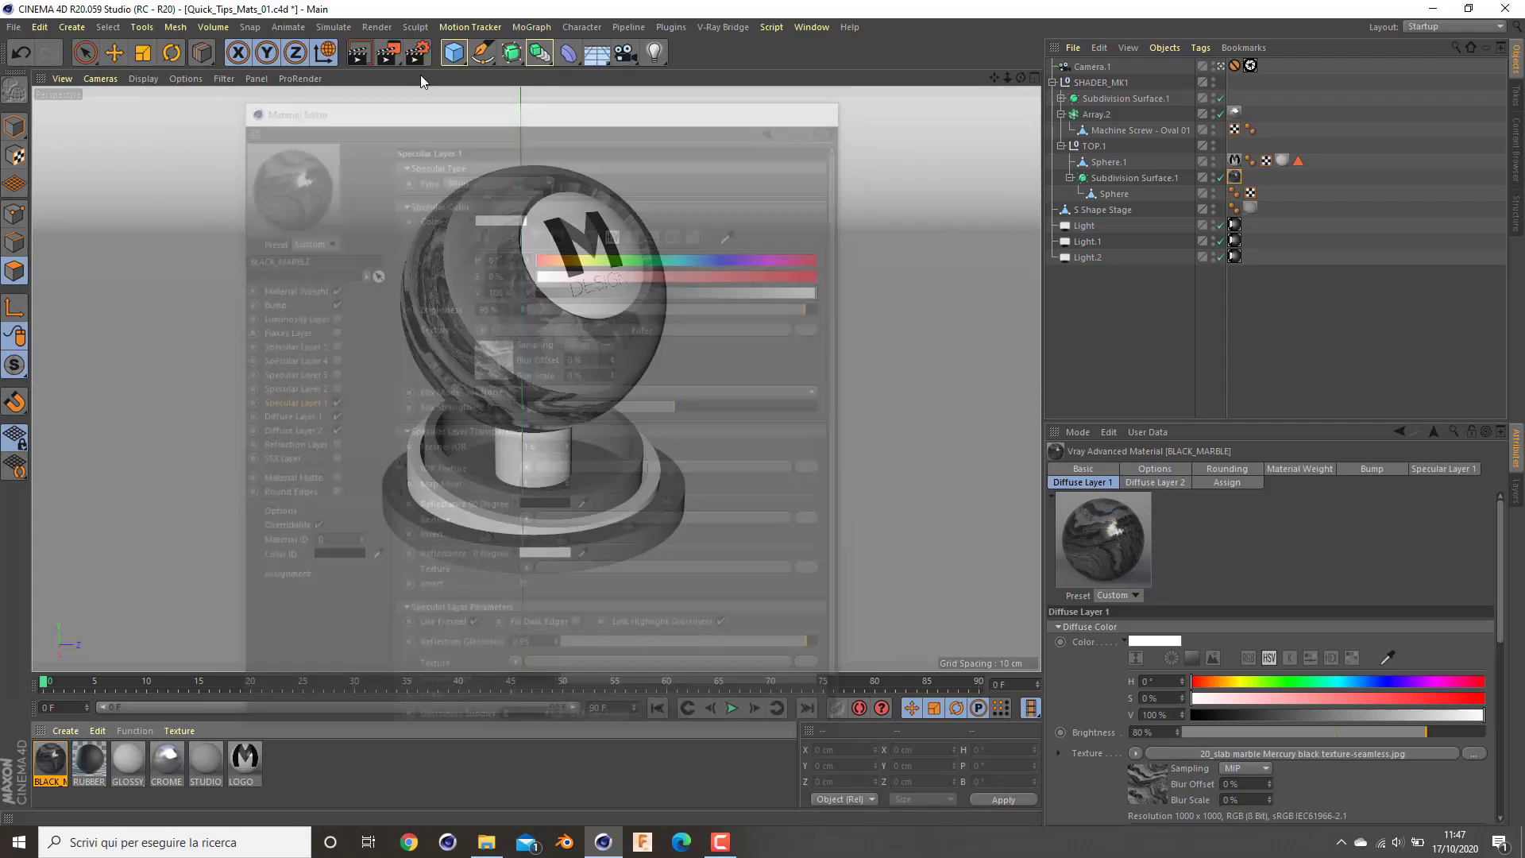
{"action": "left_click", "coordinate": [407, 59]}
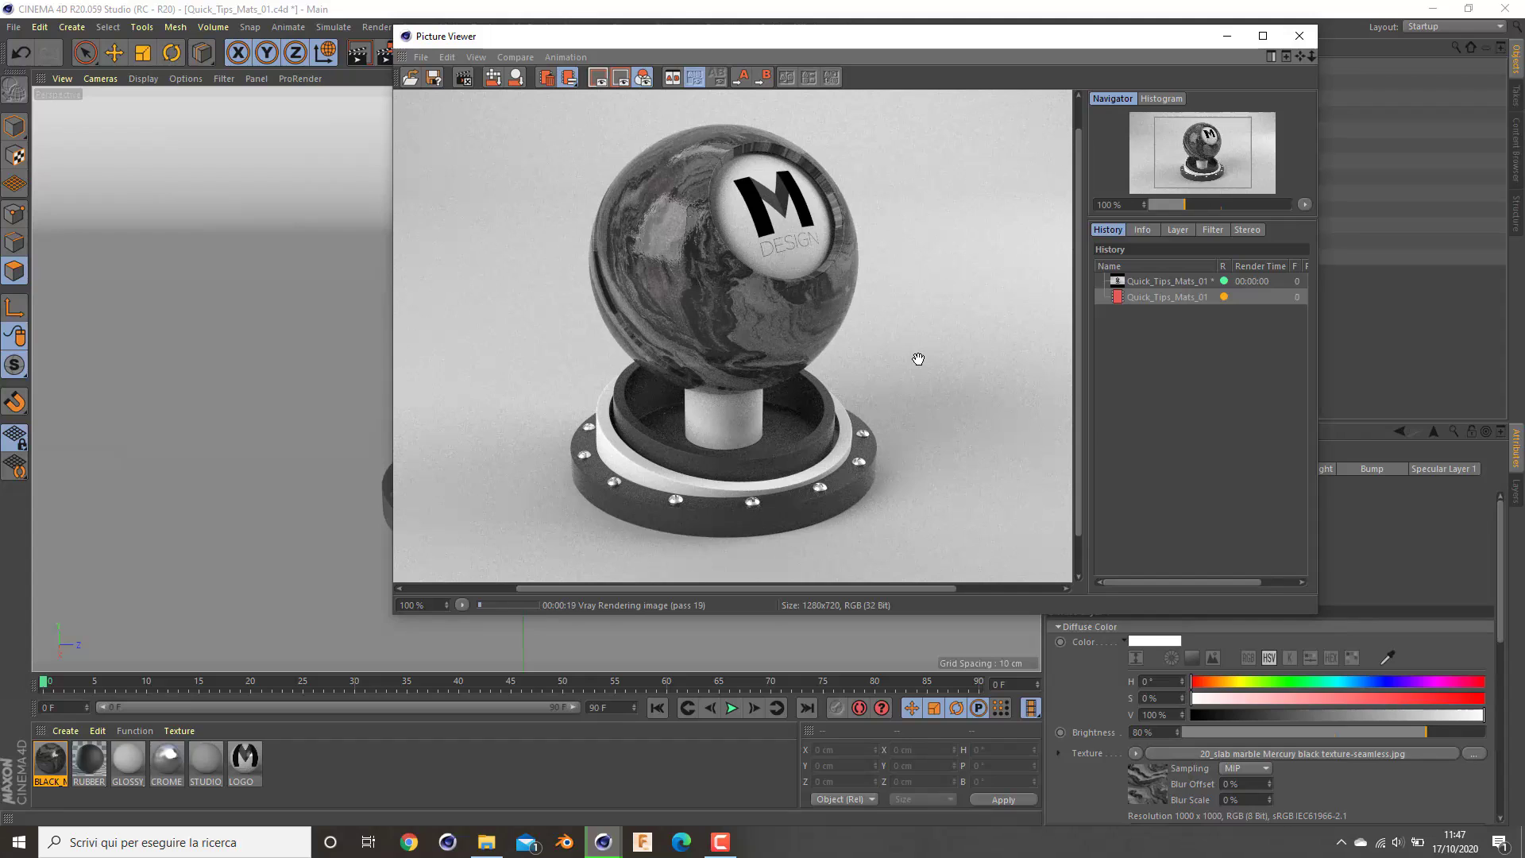
{"action": "scroll", "coordinate": [964, 358], "scroll_direction": "up", "scroll_amount": 1}
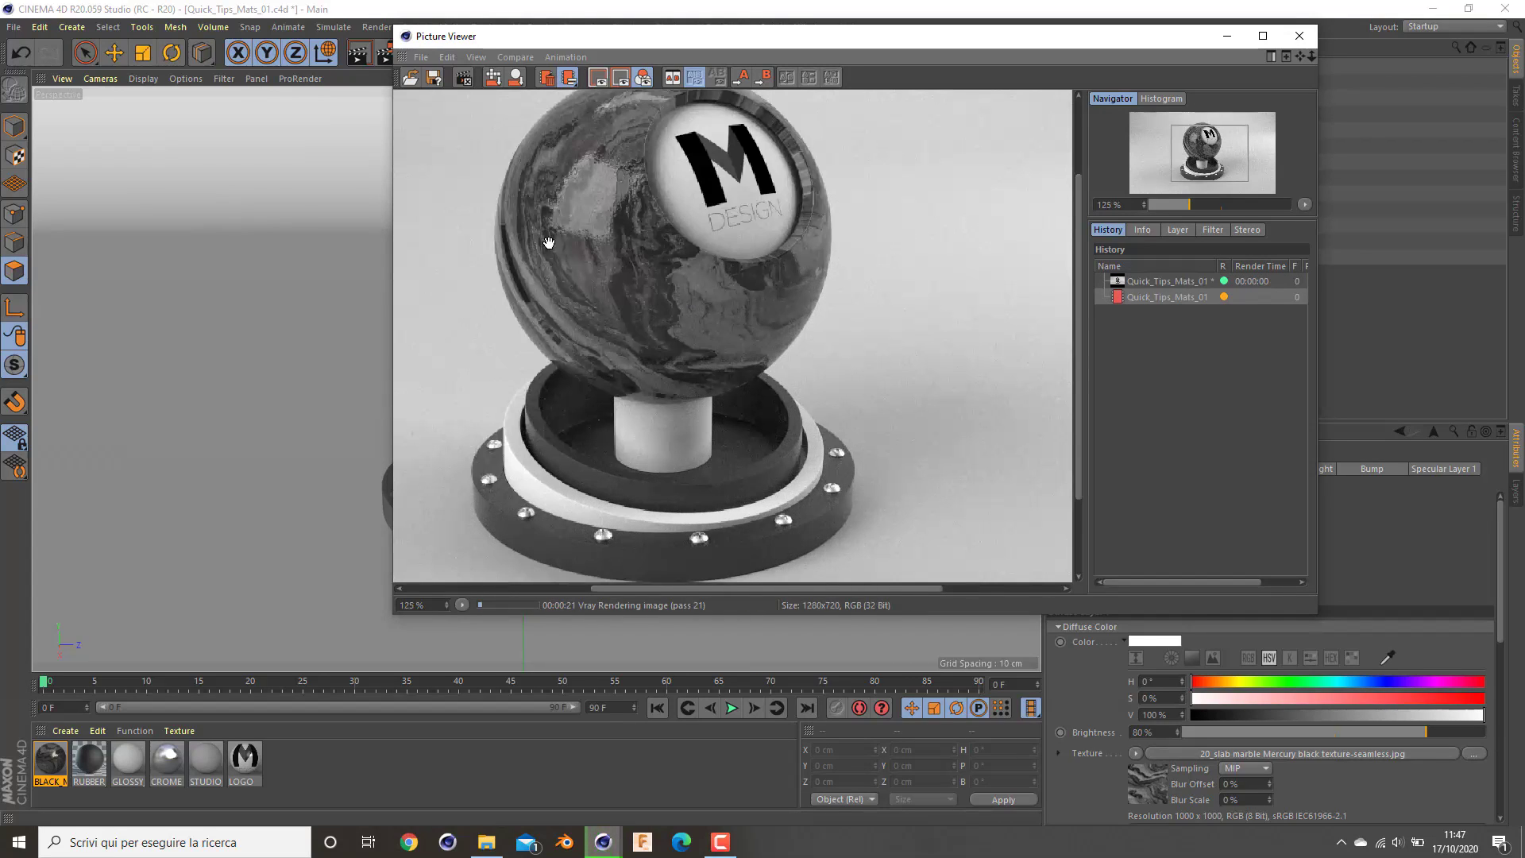
{"action": "left_click_drag", "start_coordinate": [610, 200], "coordinate": [665, 188]}
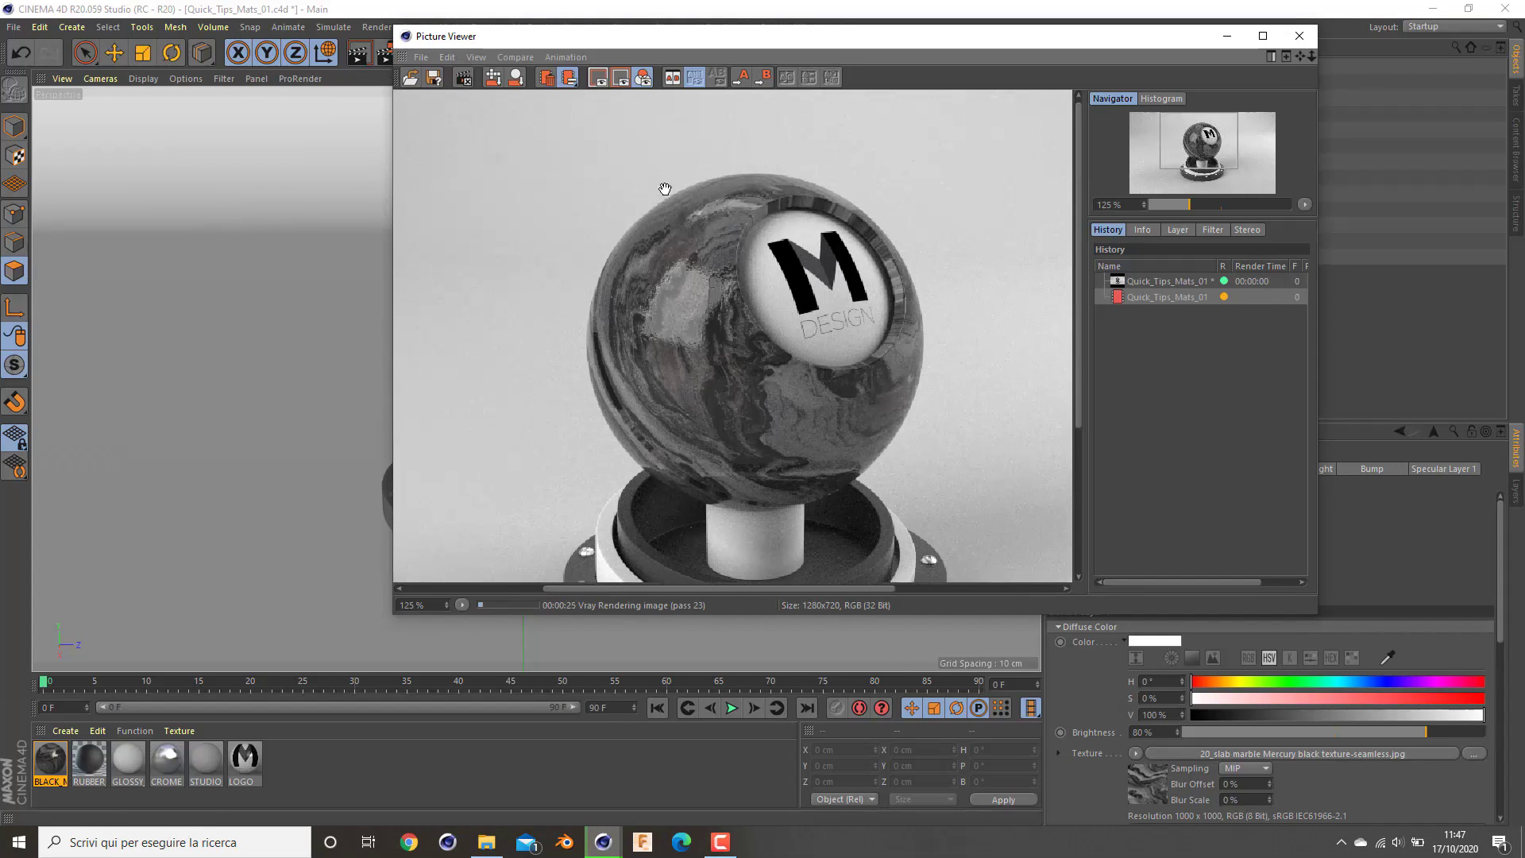
{"action": "left_click", "coordinate": [1300, 39]}
{"action": "left_click", "coordinate": [782, 477]}
{"action": "double_click", "coordinate": [50, 757]}
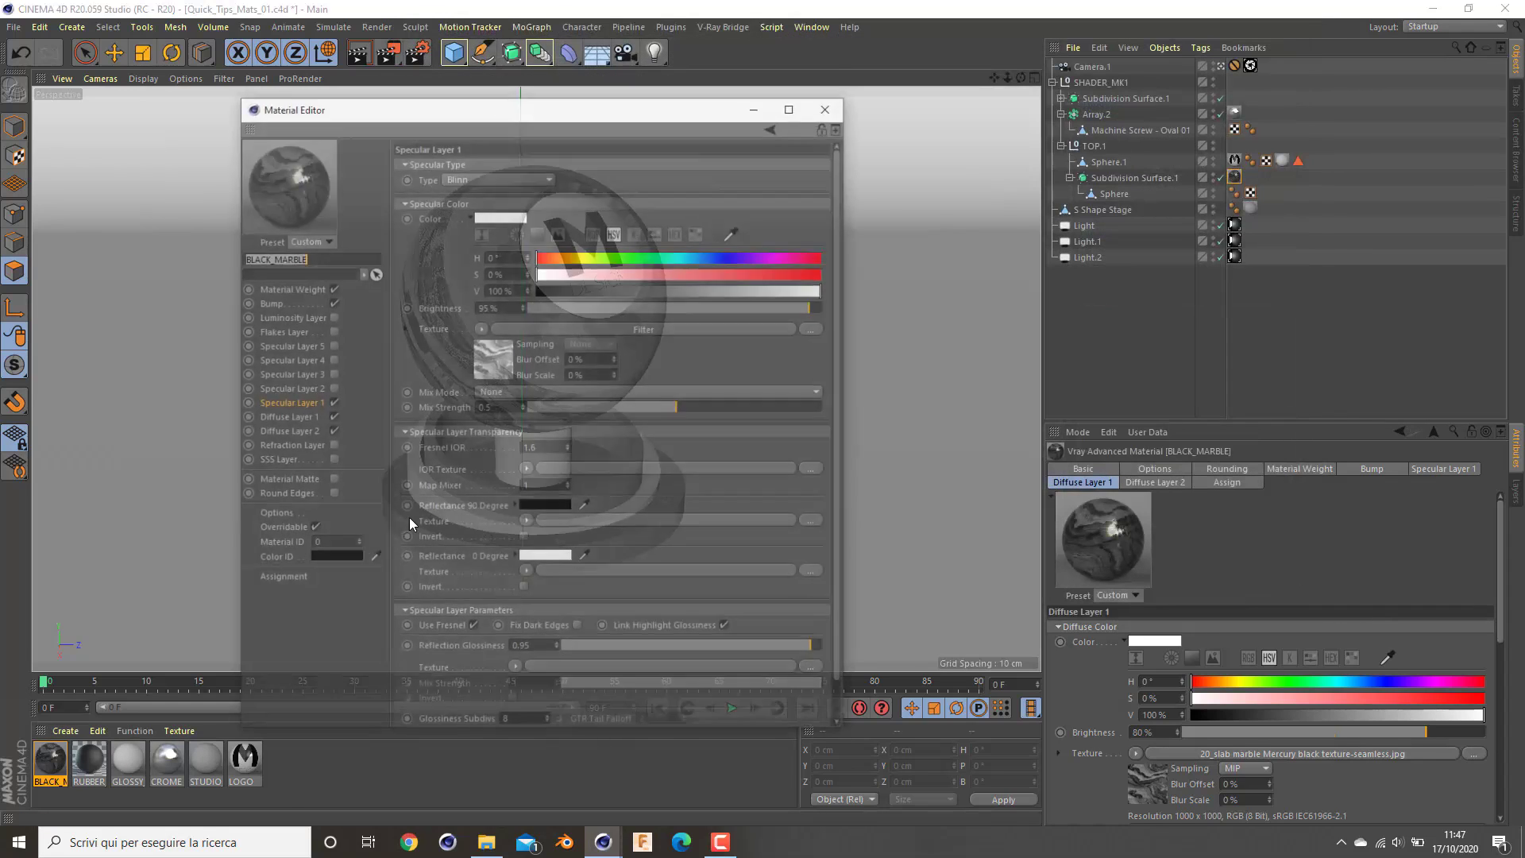
Raise Specular Layer 1's mix strength to 0.8
{"action": "left_click_drag", "start_coordinate": [712, 409], "coordinate": [774, 409]}
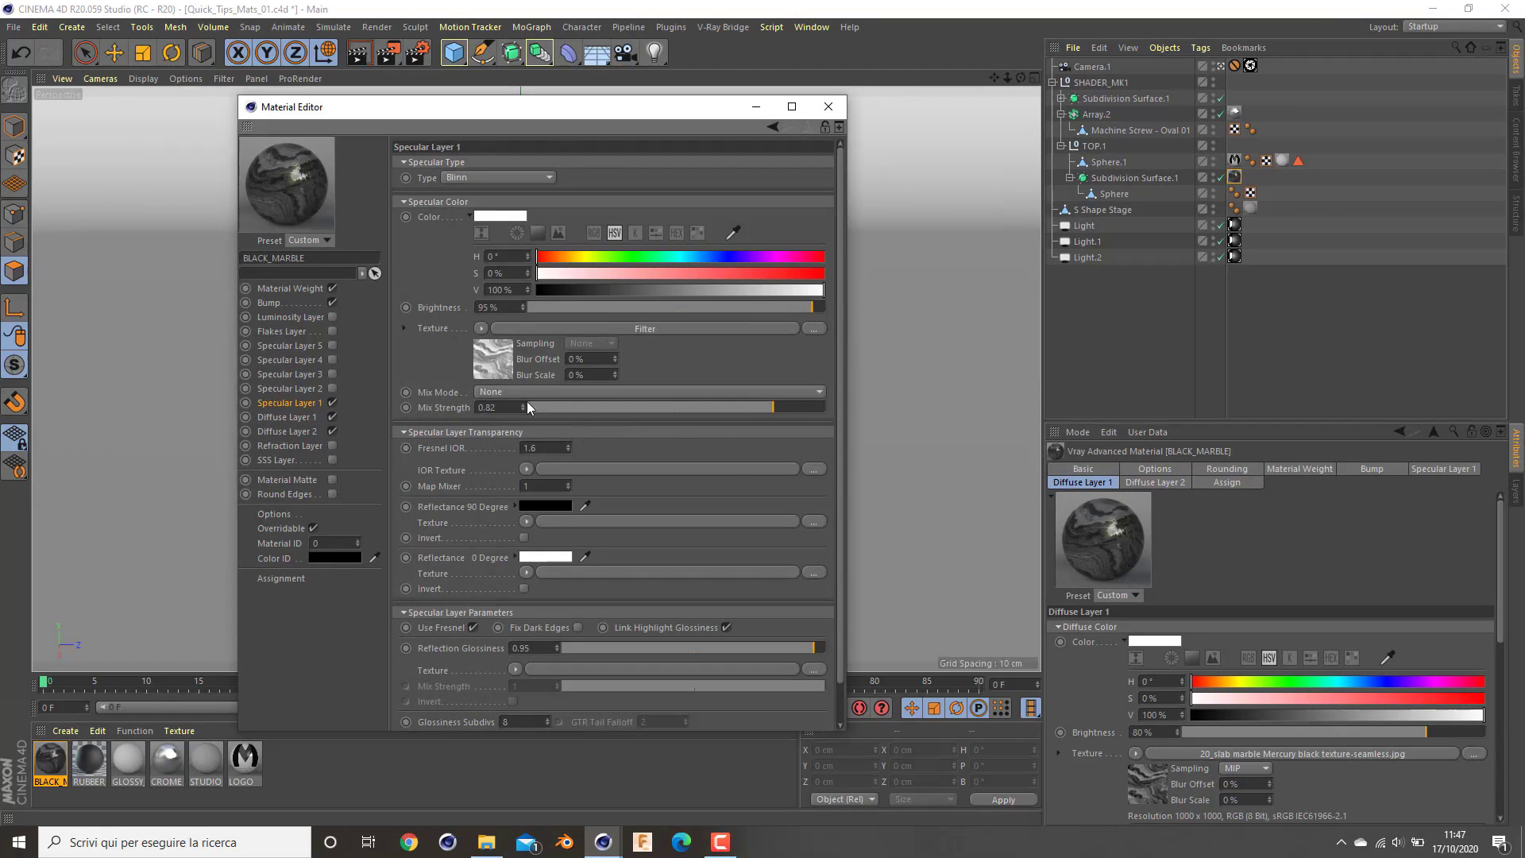
{"action": "key", "text": "BackSpace"}
{"action": "key", "text": "Return"}
{"action": "key", "text": "Return"}
Render the glossy marble sphere with V-Ray and compare it against an earlier render in History
{"action": "left_click", "coordinate": [389, 52]}
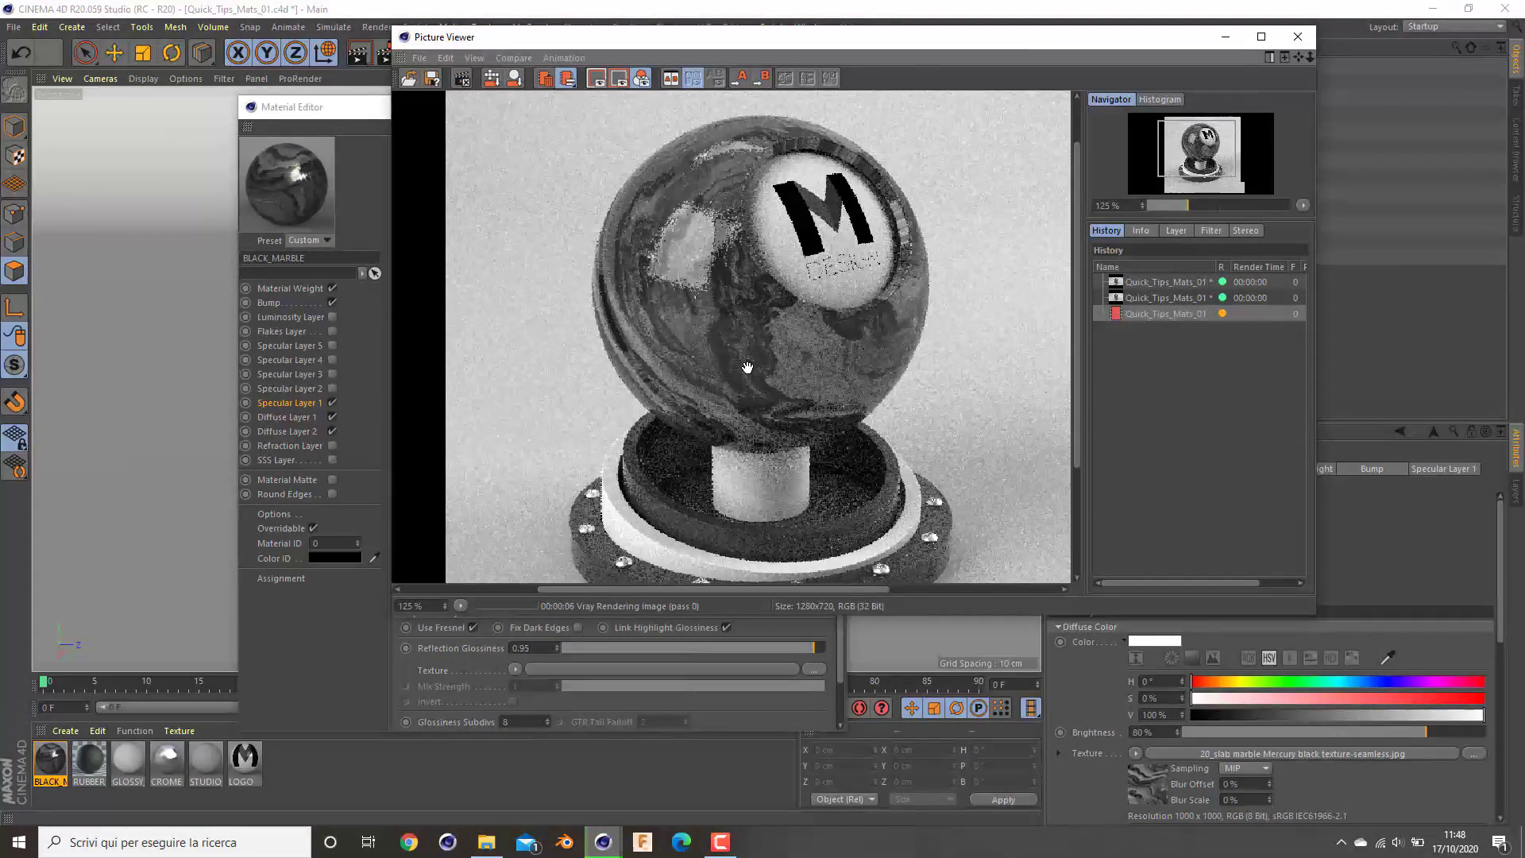
{"action": "scroll", "coordinate": [745, 353], "scroll_direction": "down", "scroll_amount": 1}
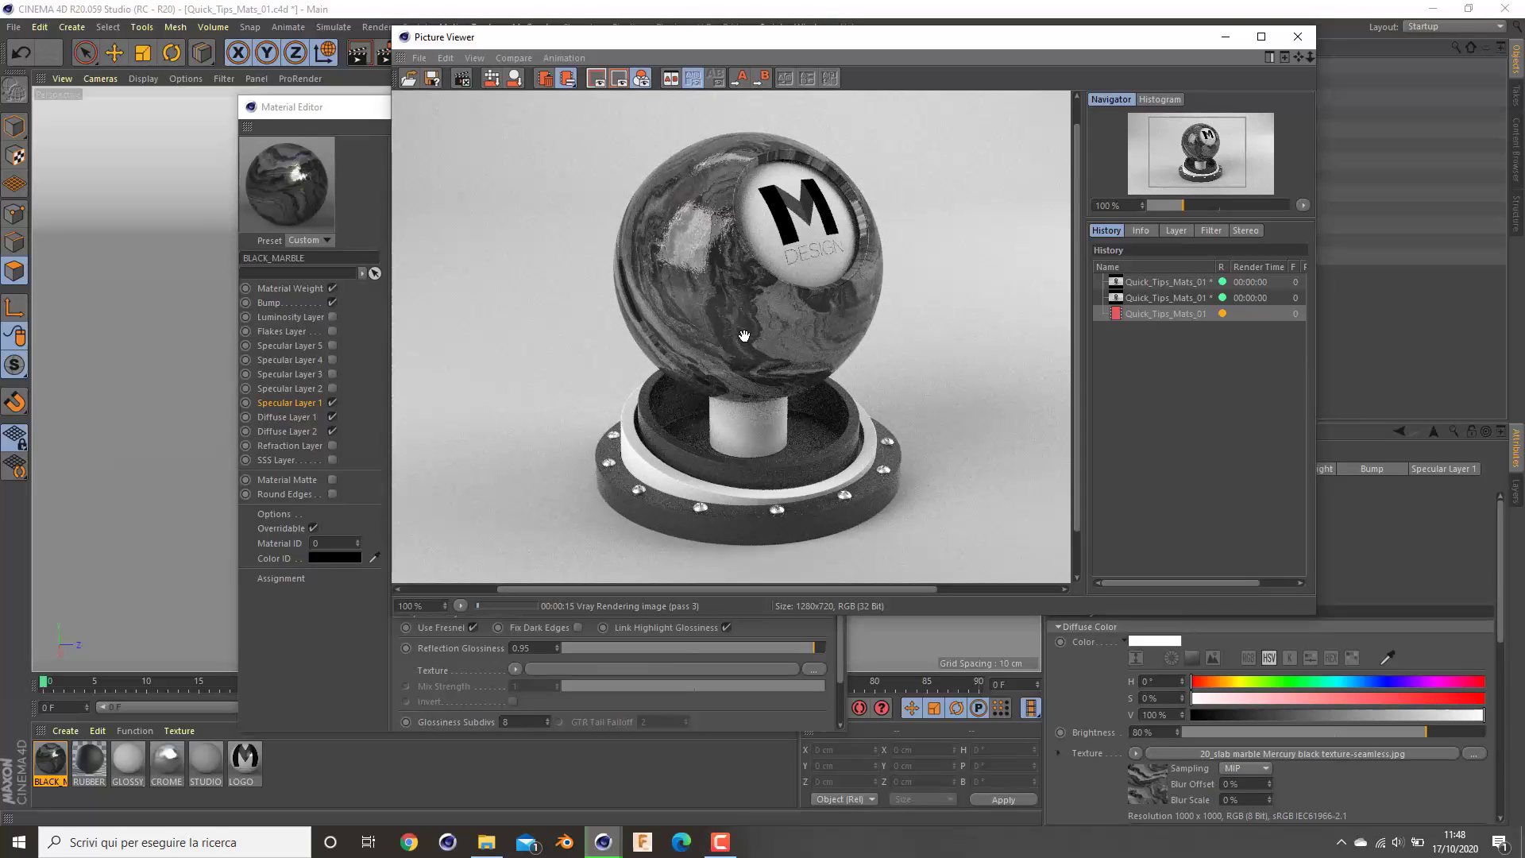
{"action": "left_click", "coordinate": [1146, 314]}
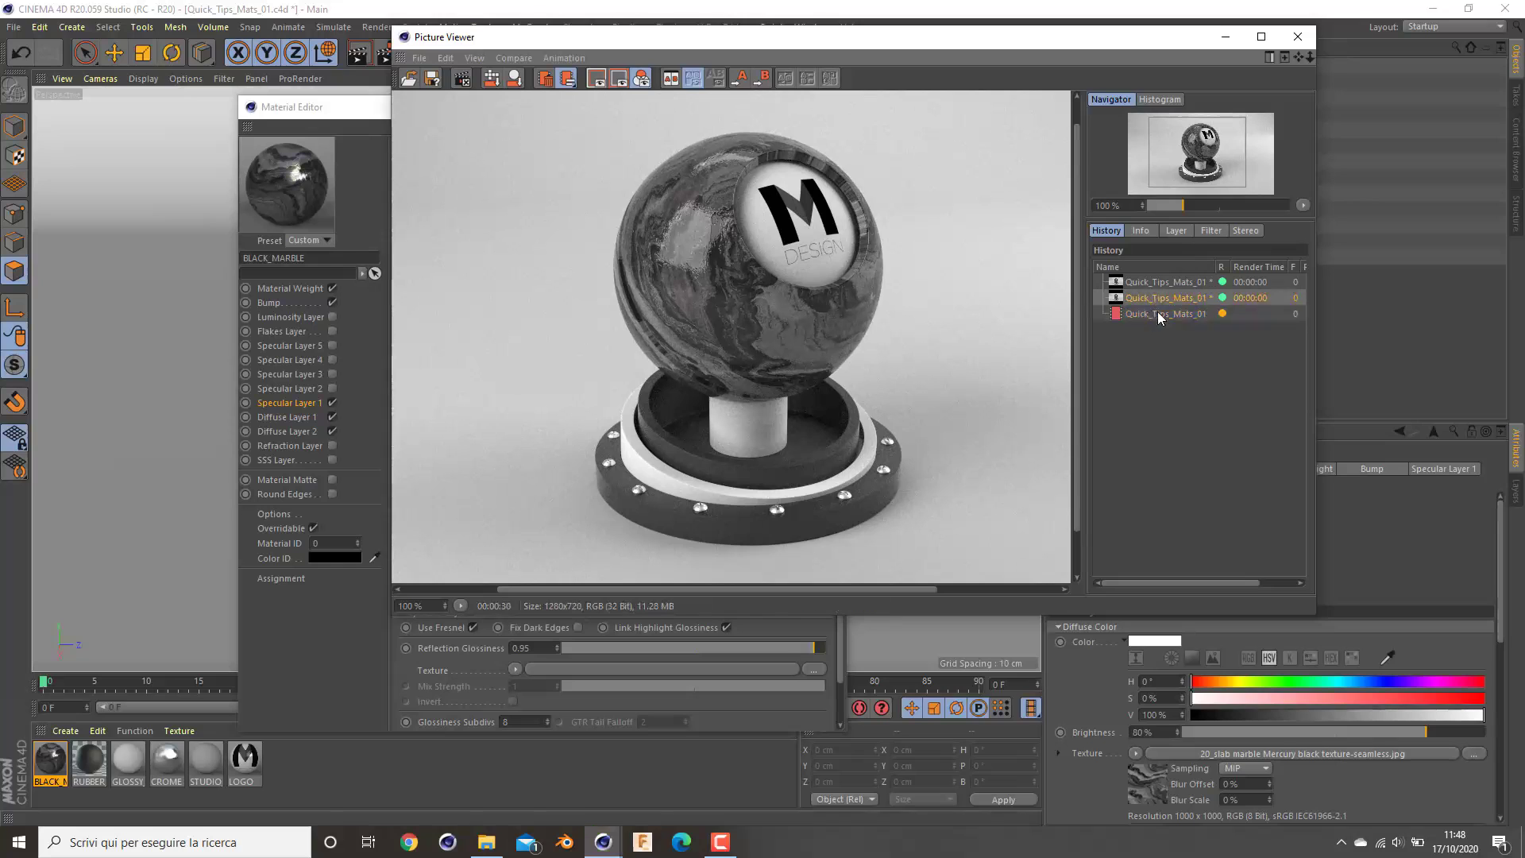